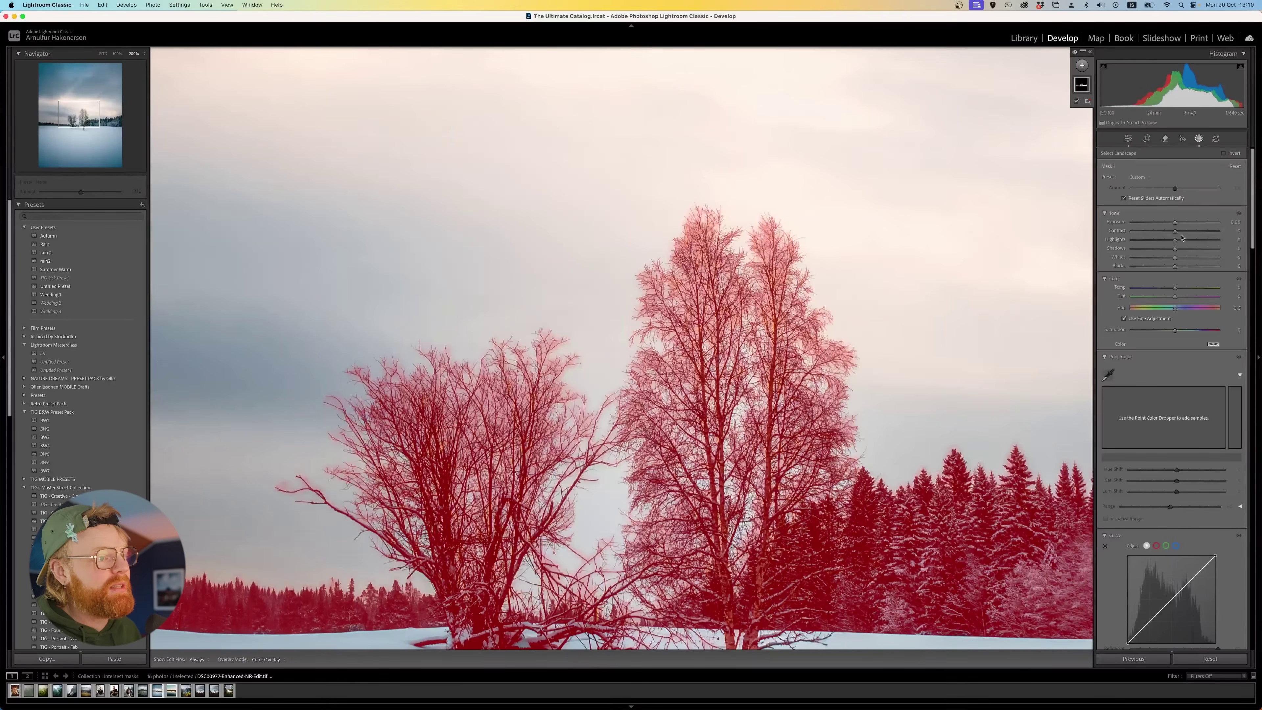
Raise the trees mask's Exposure, then settle it back at about +1.17.
{"action": "left_click_drag", "start_coordinate": [1174, 222], "coordinate": [1196, 226]}
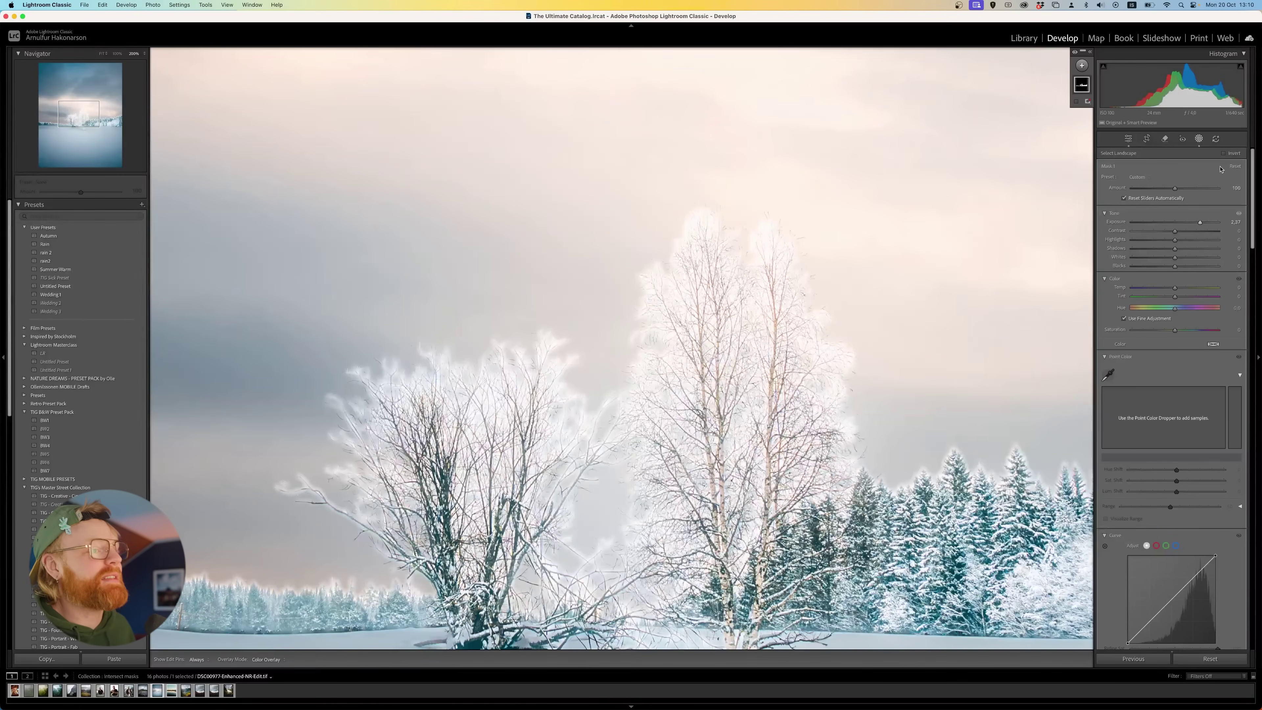
{"action": "left_click_drag", "start_coordinate": [1199, 222], "coordinate": [1188, 223]}
Fit the photo, show the mask overlay and subtract Select Sky from the trees mask.
{"action": "left_click", "coordinate": [101, 53]}
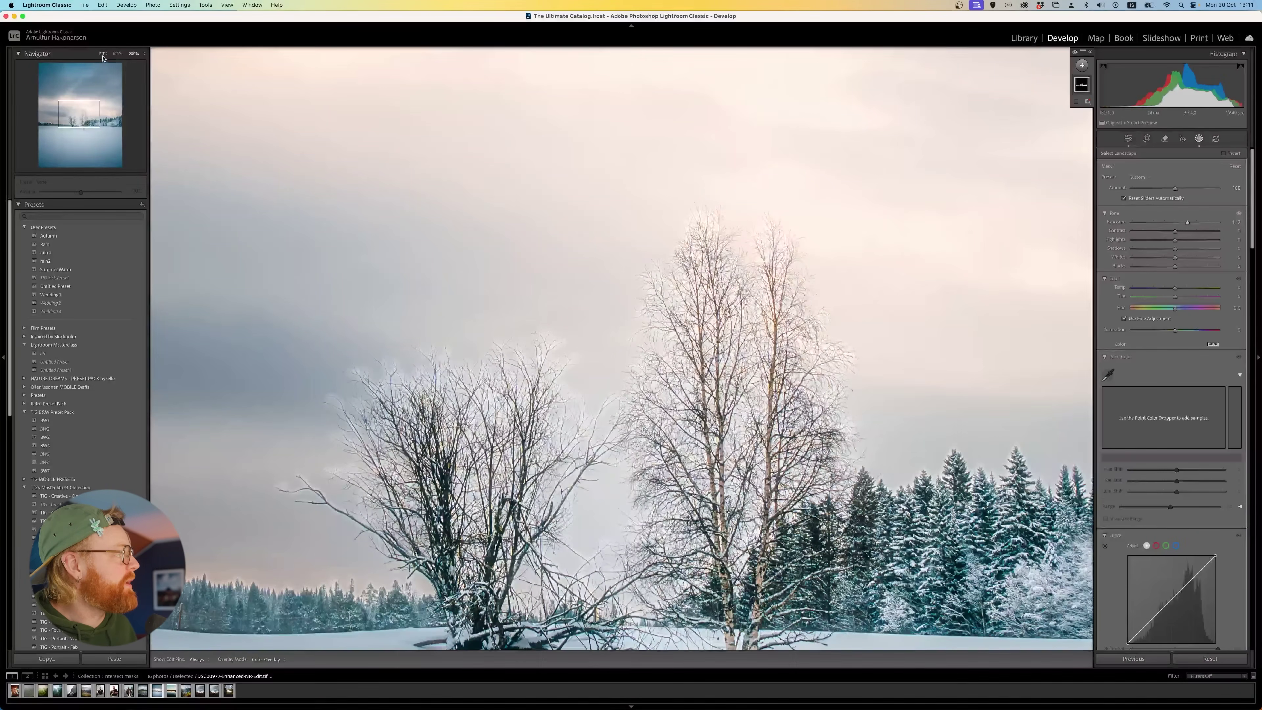
{"action": "left_click", "coordinate": [1081, 86]}
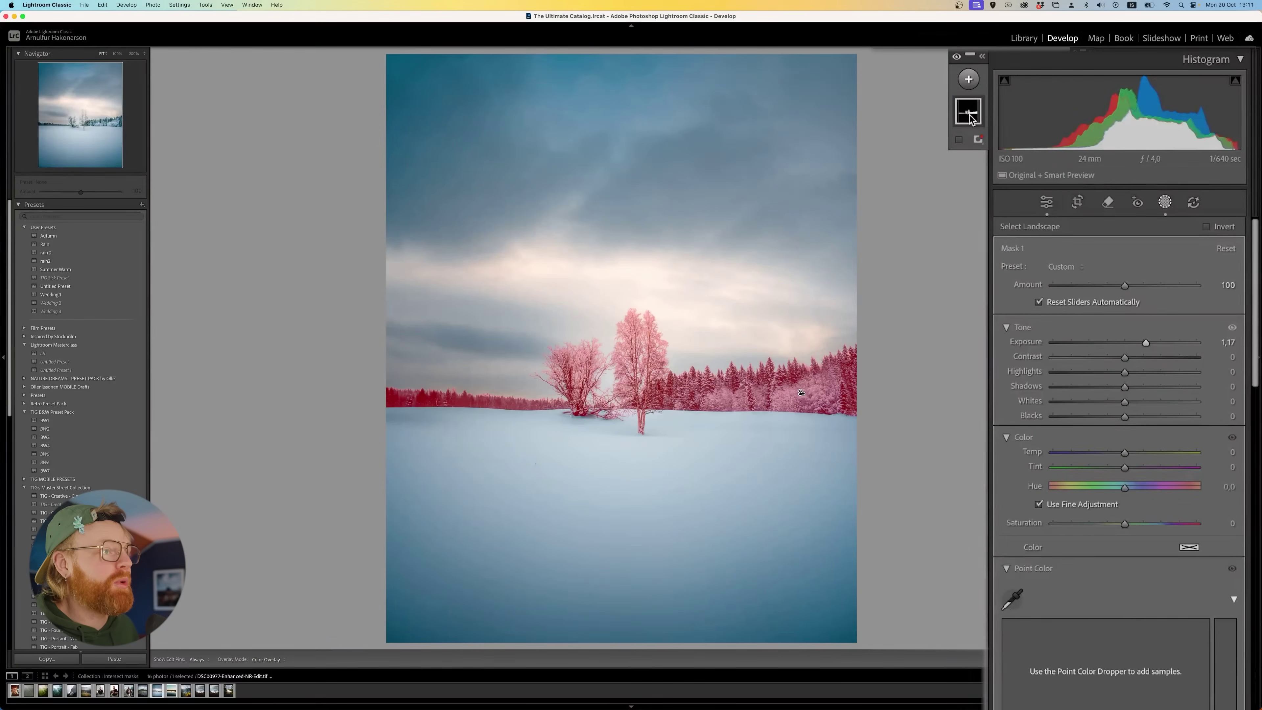
{"action": "left_click", "coordinate": [975, 155]}
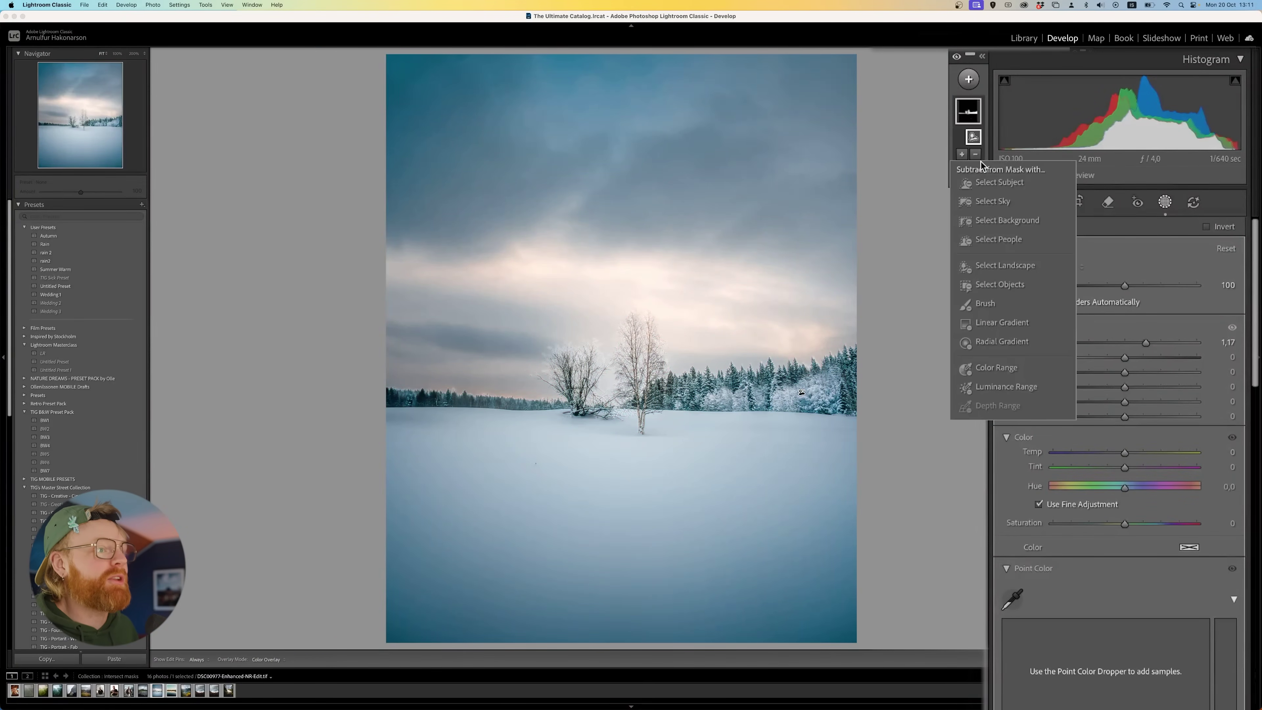
{"action": "left_click", "coordinate": [991, 201]}
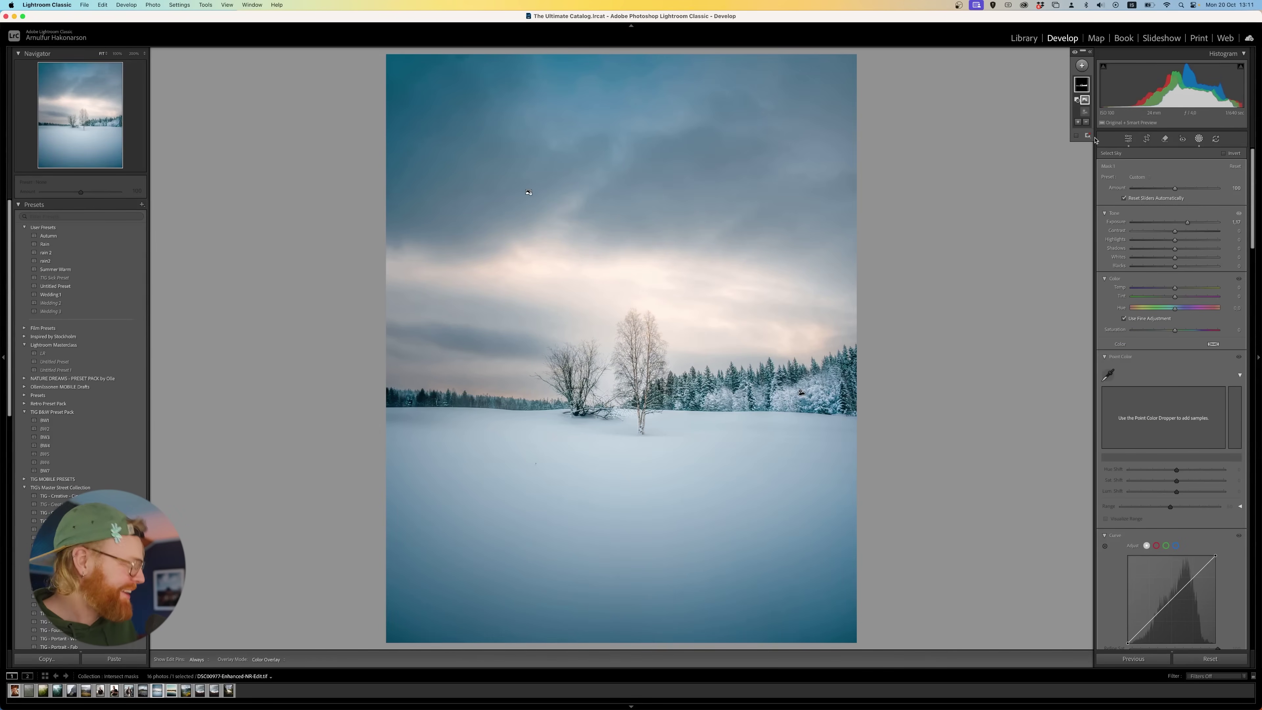
Undo and redo the sky subtraction to compare, then check the mask's subtract and add options.
{"action": "key", "text": "super+z"}
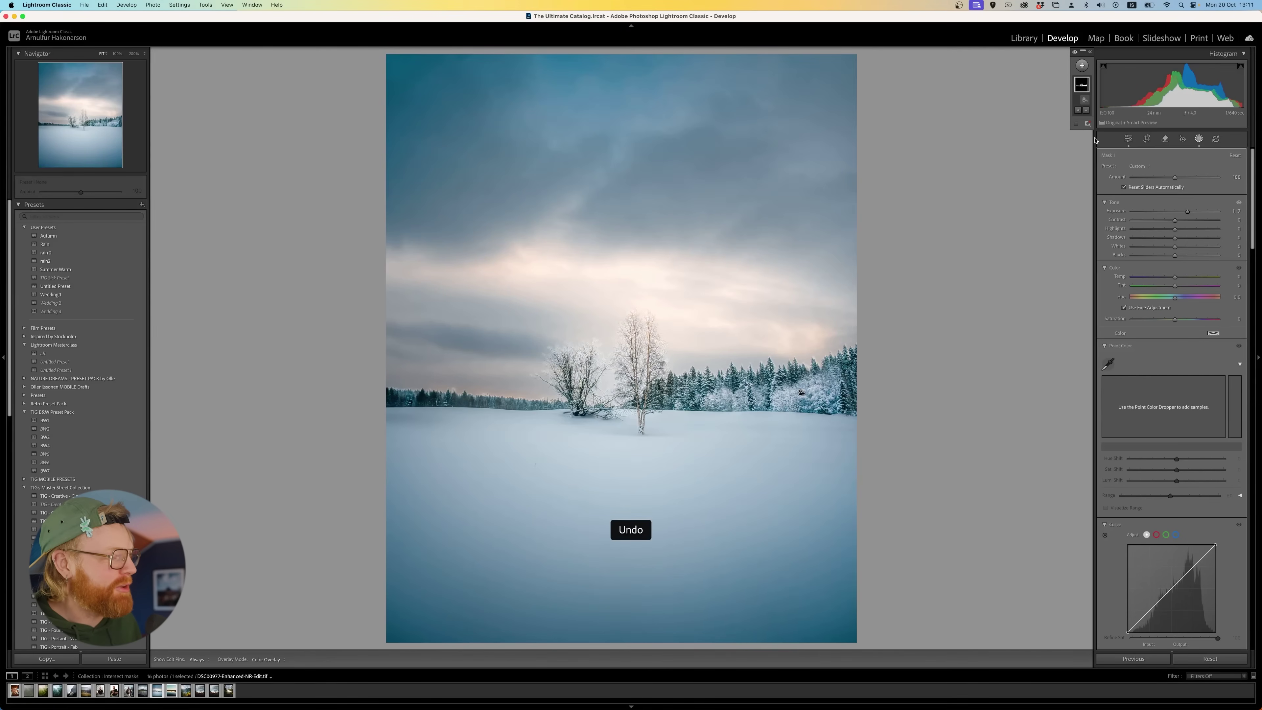
{"action": "key", "text": "super+shift+z"}
{"action": "key", "text": "super+z"}
{"action": "key", "text": "super+shift+z"}
{"action": "key", "text": "super+z"}
{"action": "key", "text": "super+shift+z"}
{"action": "key", "text": "super+shift+z"}
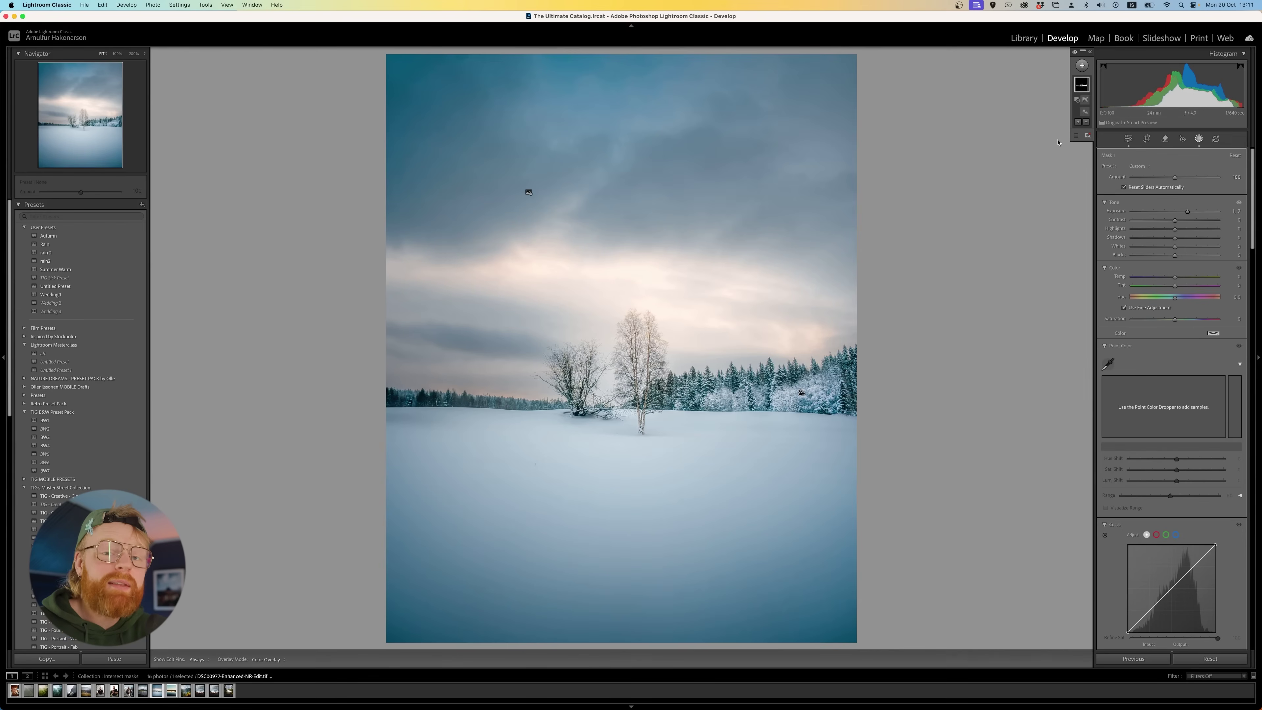
{"action": "left_click", "coordinate": [1085, 122]}
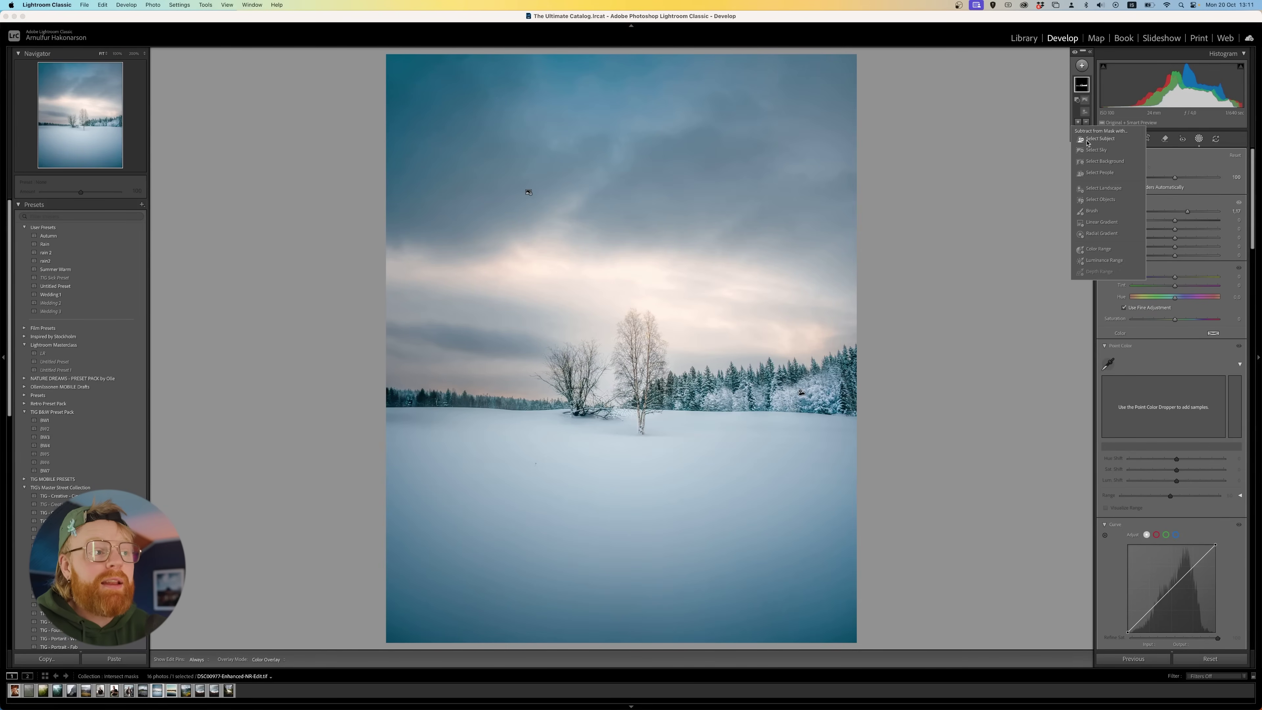
{"action": "left_click", "coordinate": [1078, 124]}
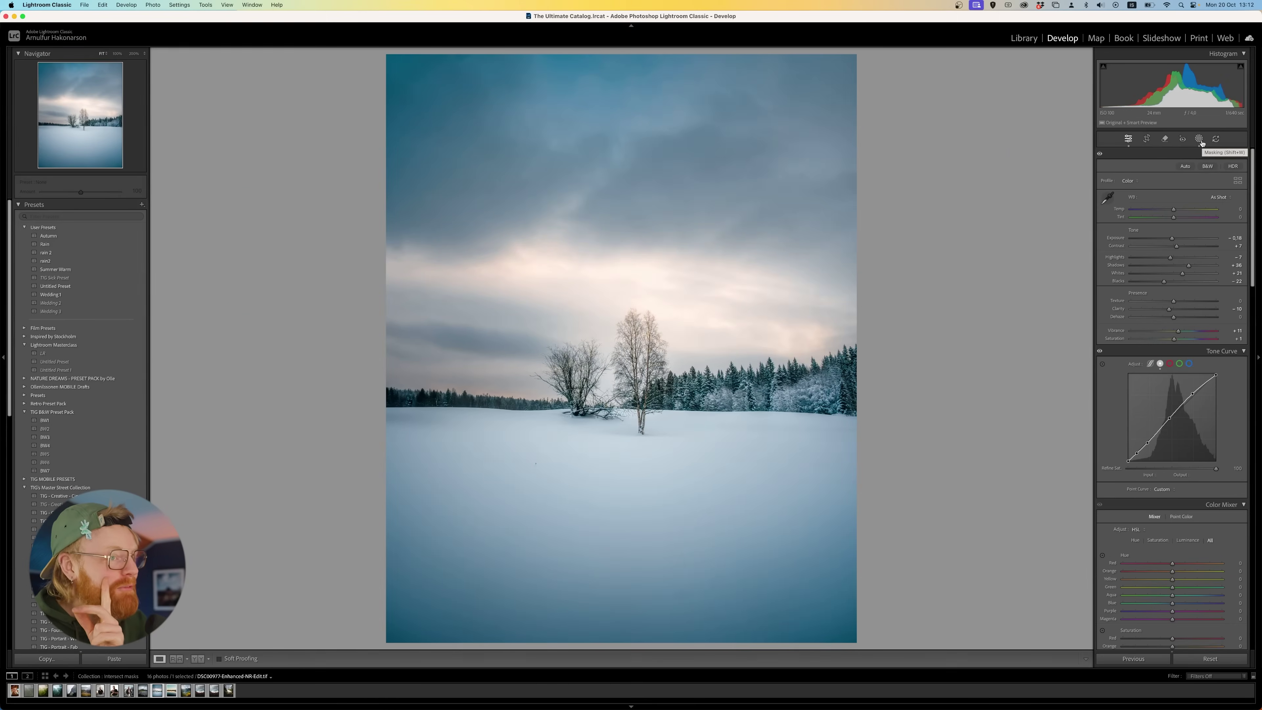
Add a radial gradient mask drawn over the bright pink sky right of the trees.
{"action": "left_click", "coordinate": [1200, 141]}
{"action": "left_click", "coordinate": [1082, 65]}
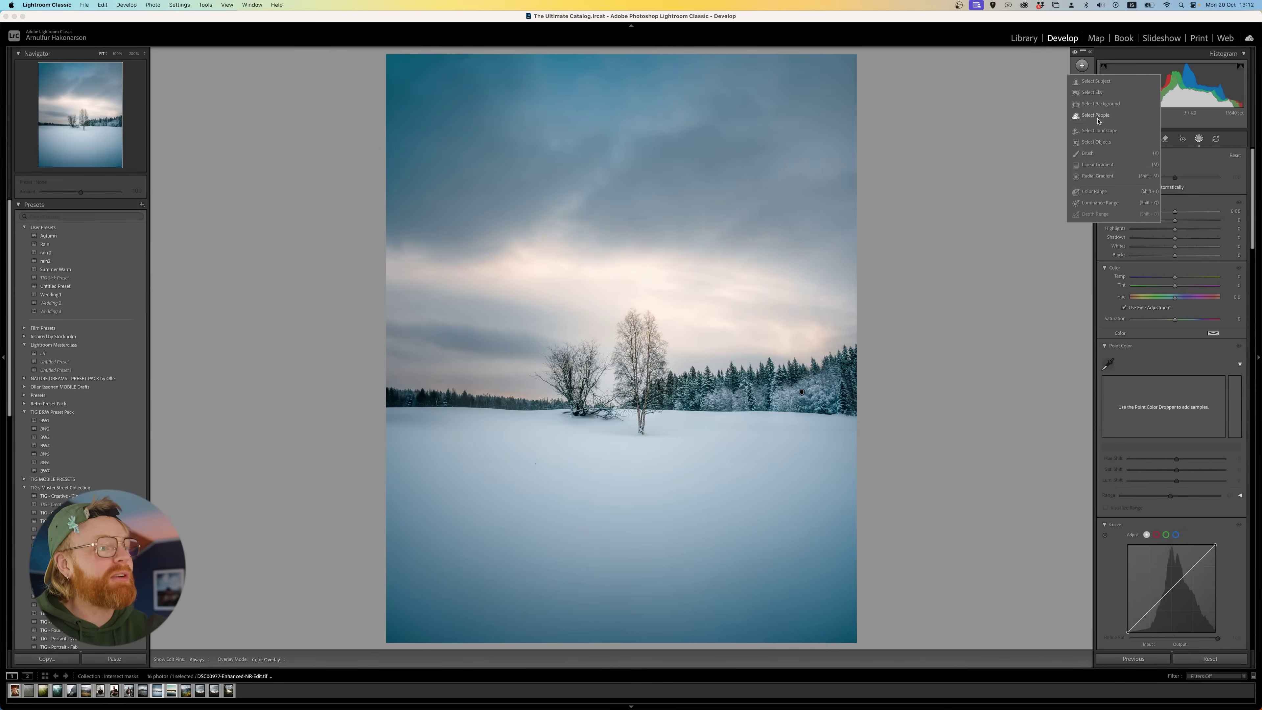
{"action": "left_click", "coordinate": [1097, 176]}
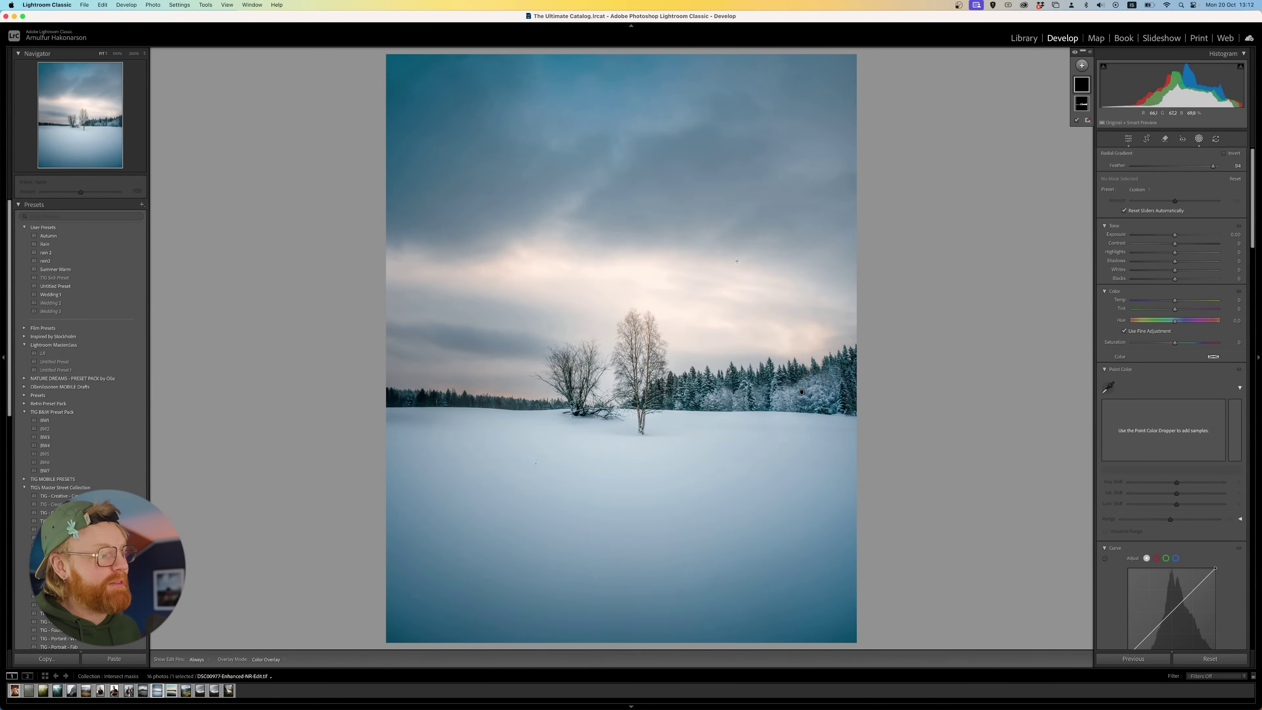
{"action": "left_click_drag", "start_coordinate": [735, 243], "coordinate": [659, 322]}
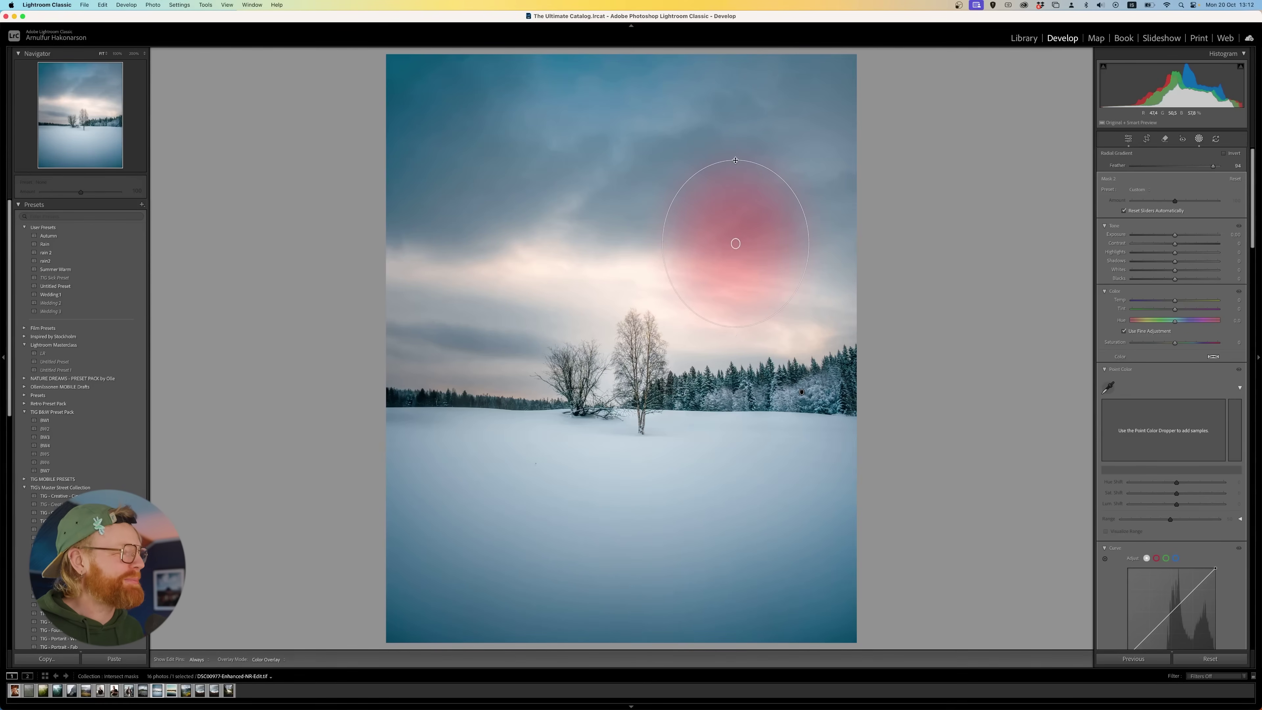
Enlarge and reposition the radial gradient, widening it toward the left.
{"action": "left_click_drag", "start_coordinate": [737, 156], "coordinate": [734, 116]}
{"action": "left_click_drag", "start_coordinate": [777, 232], "coordinate": [805, 225]}
{"action": "left_click_drag", "start_coordinate": [773, 298], "coordinate": [767, 314]}
{"action": "left_click_drag", "start_coordinate": [655, 268], "coordinate": [653, 270]}
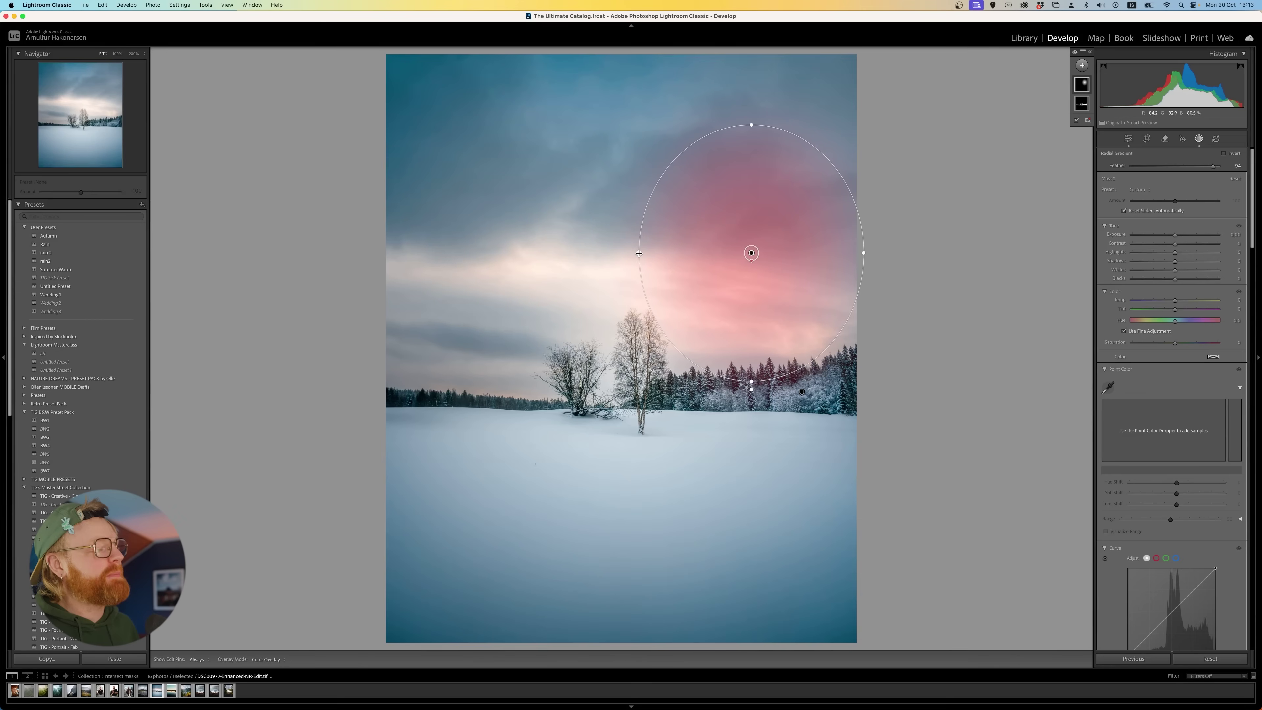
{"action": "left_click_drag", "start_coordinate": [636, 254], "coordinate": [594, 257]}
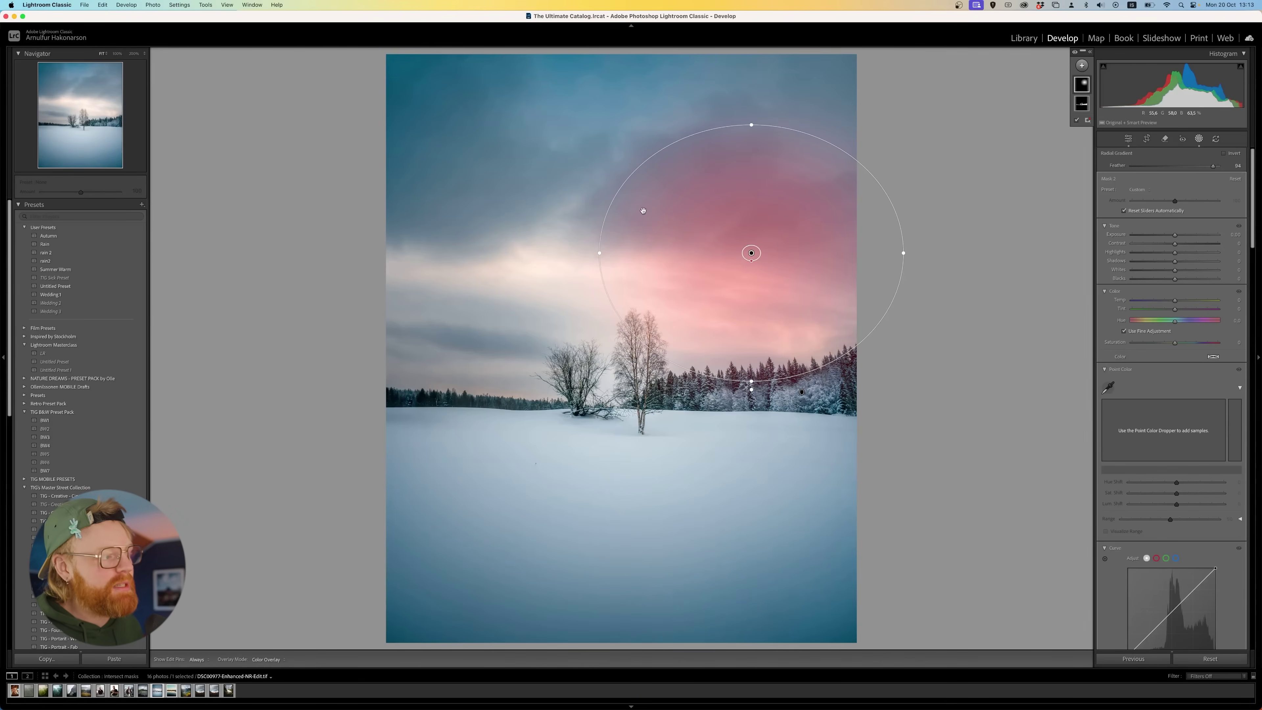
{"action": "left_click_drag", "start_coordinate": [597, 254], "coordinate": [588, 253]}
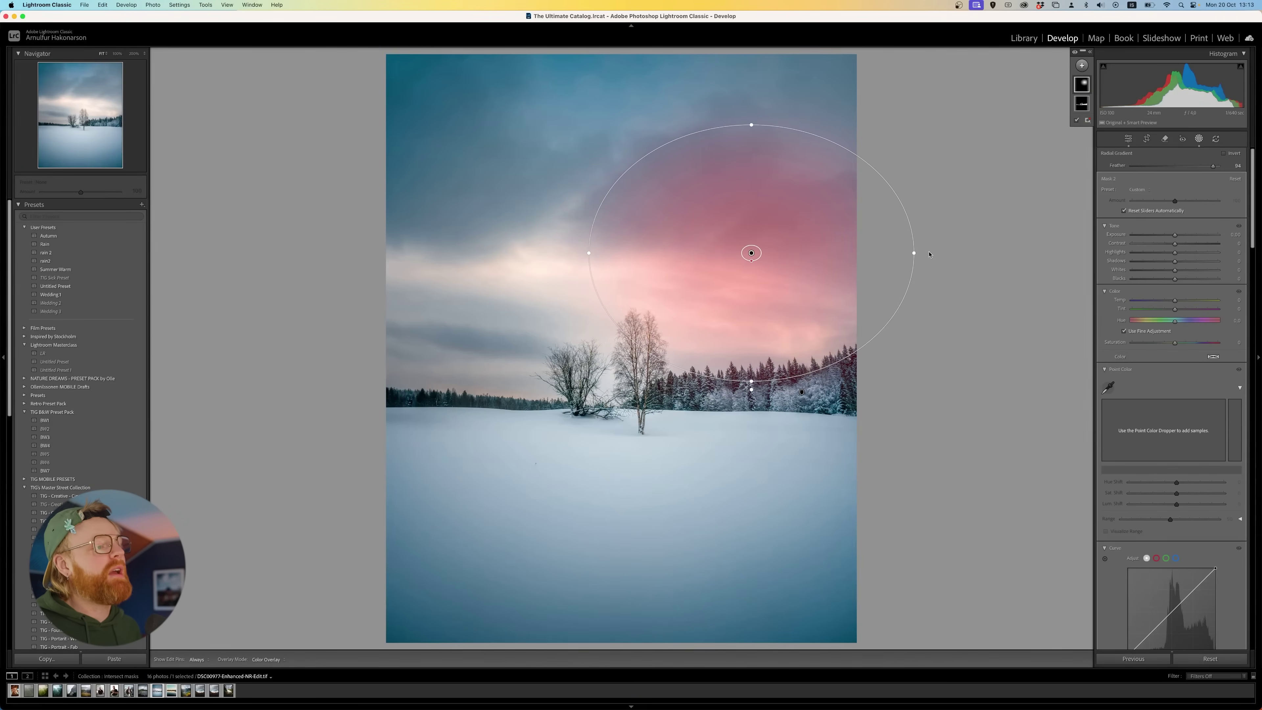
{"action": "left_click_drag", "start_coordinate": [915, 252], "coordinate": [811, 275]}
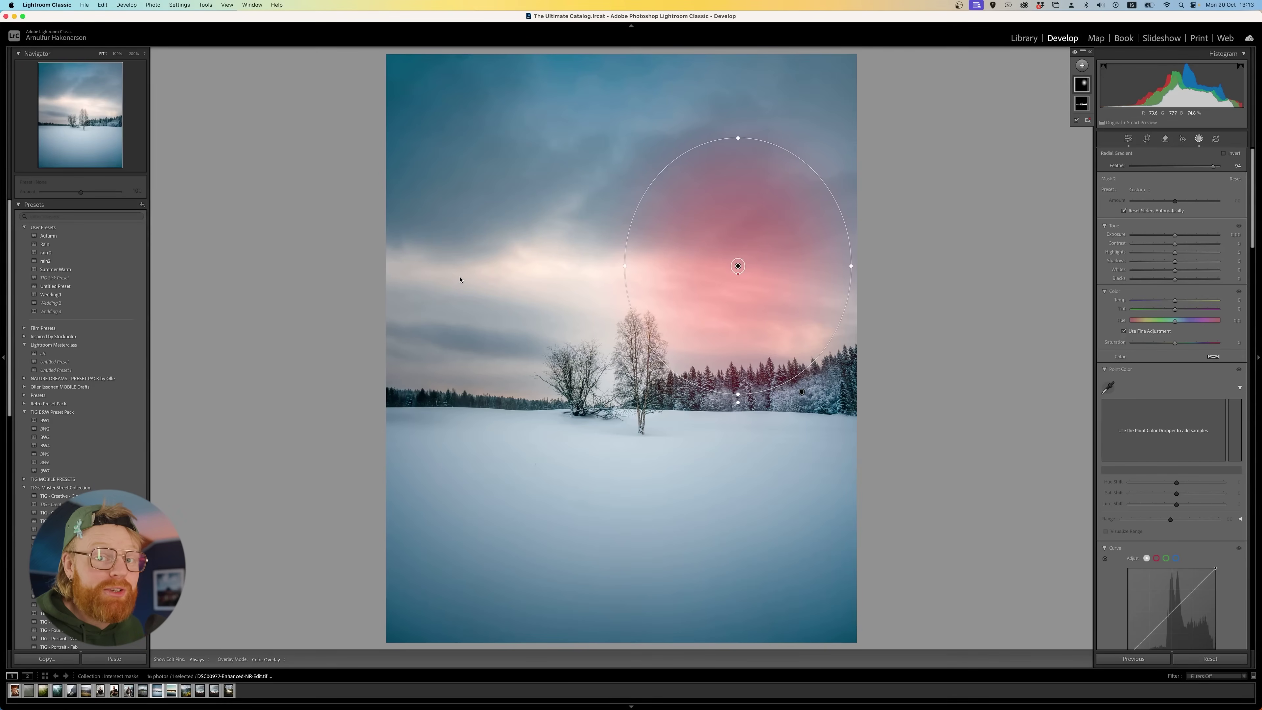
Stretch only the gradient's left side toward the trees using Option.
{"action": "key", "text": "alt"}
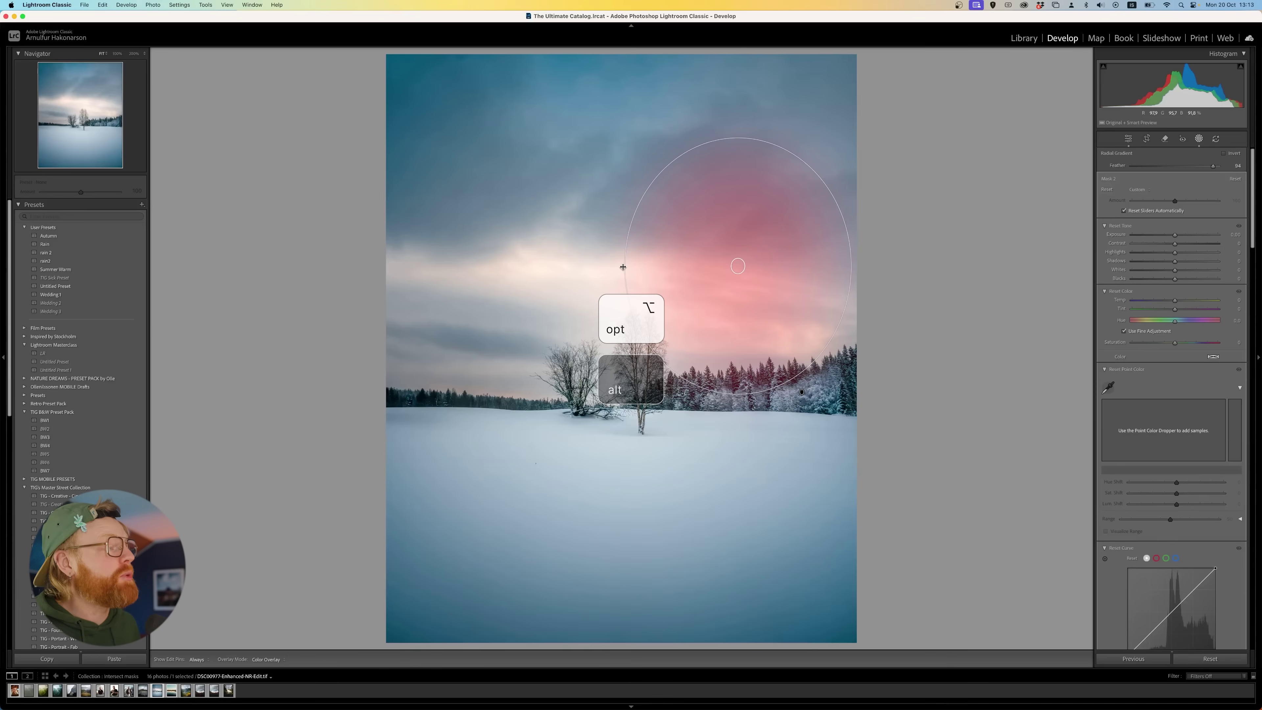
{"action": "left_click_drag", "start_coordinate": [620, 266], "coordinate": [570, 265]}
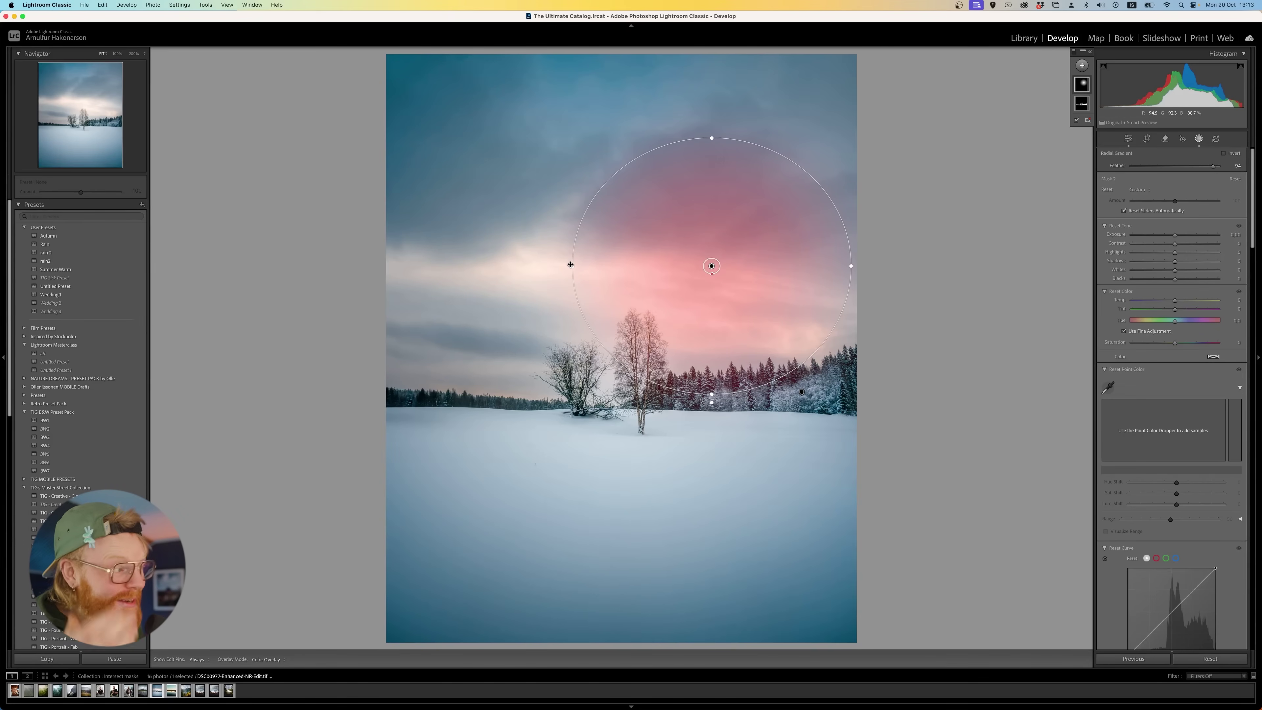
{"action": "left_click_drag", "start_coordinate": [575, 261], "coordinate": [522, 274]}
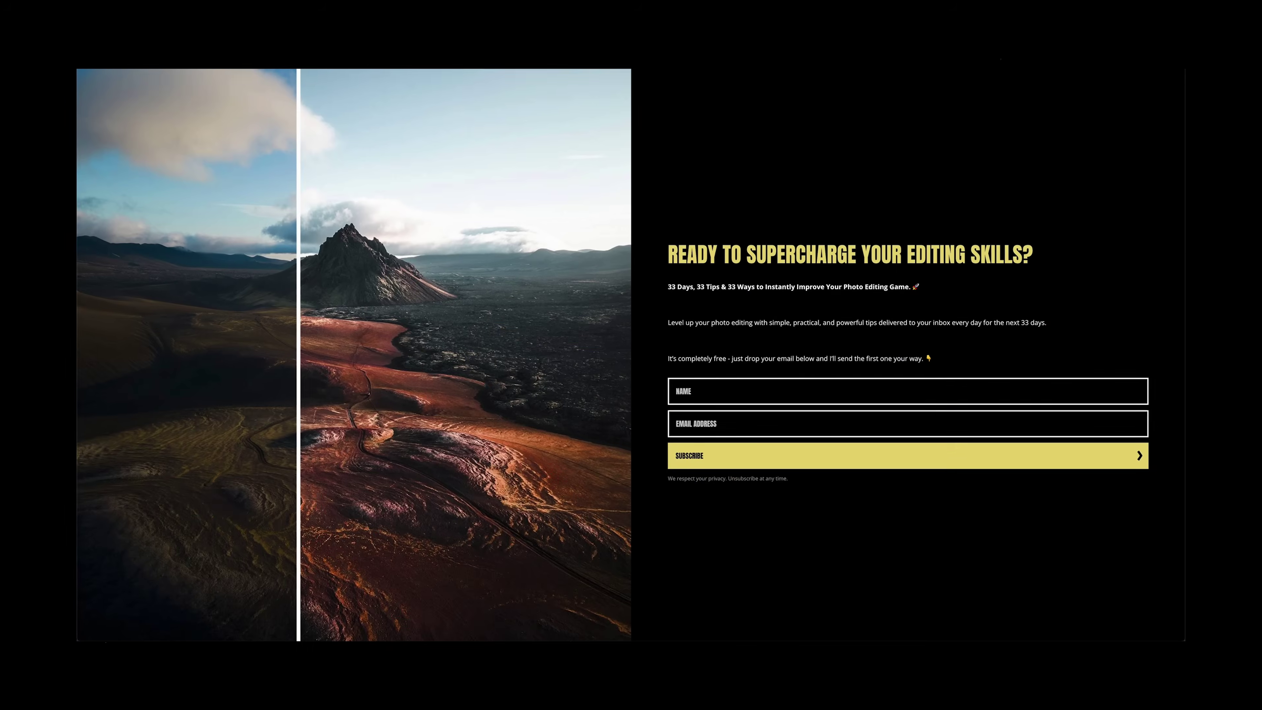
{"action": "type", "text": "ARNULFUR HAKONARSON"}
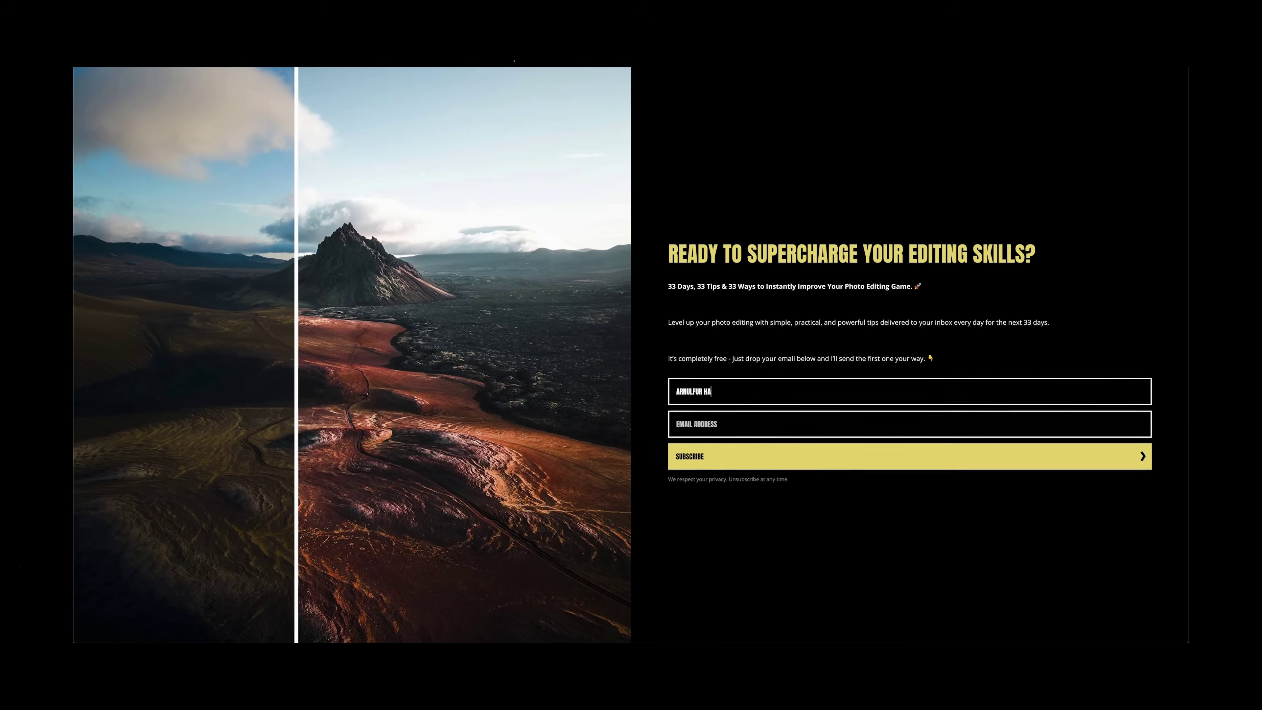
{"action": "left_click", "coordinate": [725, 426]}
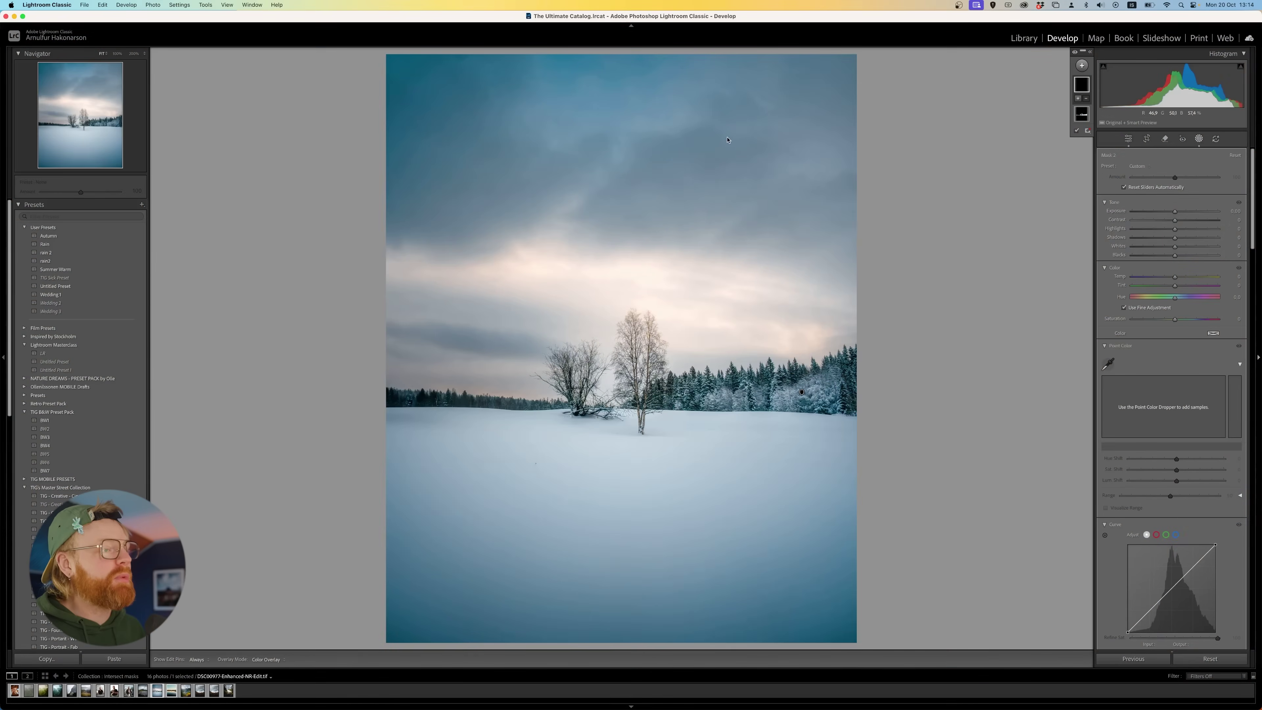
Add a linear gradient dragged up from the bottom edge, extending its fade higher over the snow.
{"action": "left_click", "coordinate": [1082, 66]}
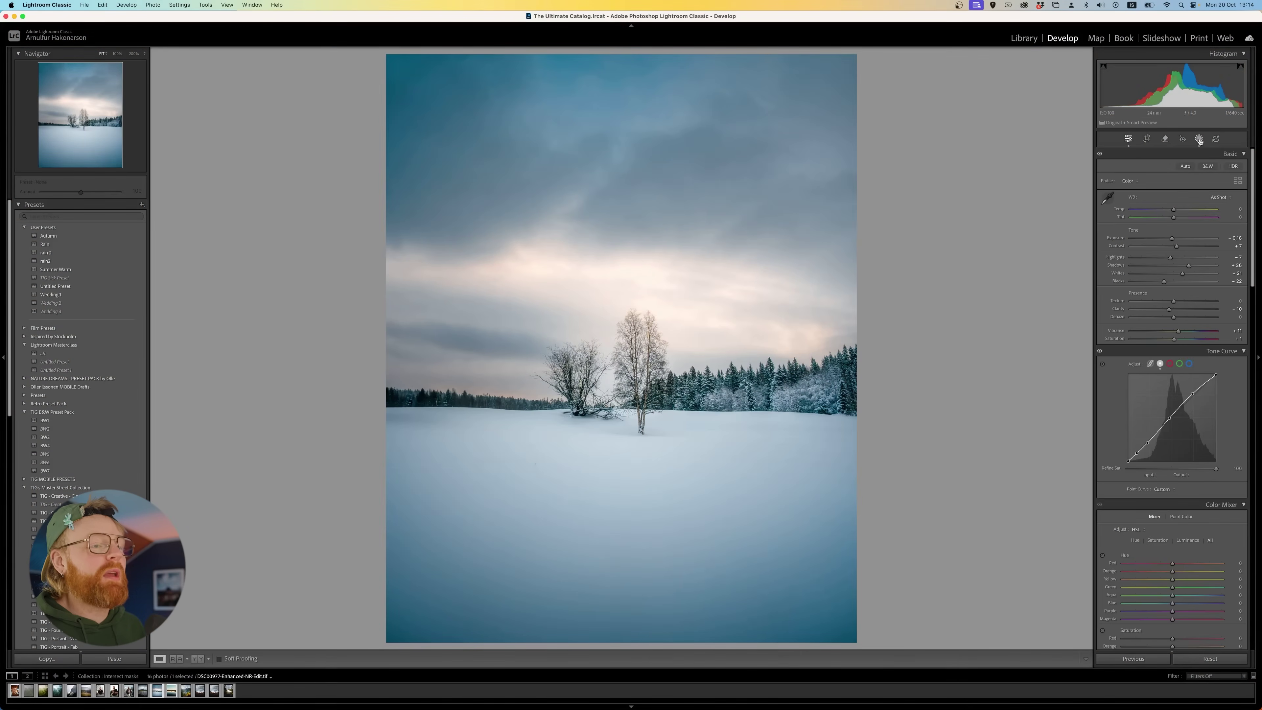
{"action": "left_click", "coordinate": [1082, 66]}
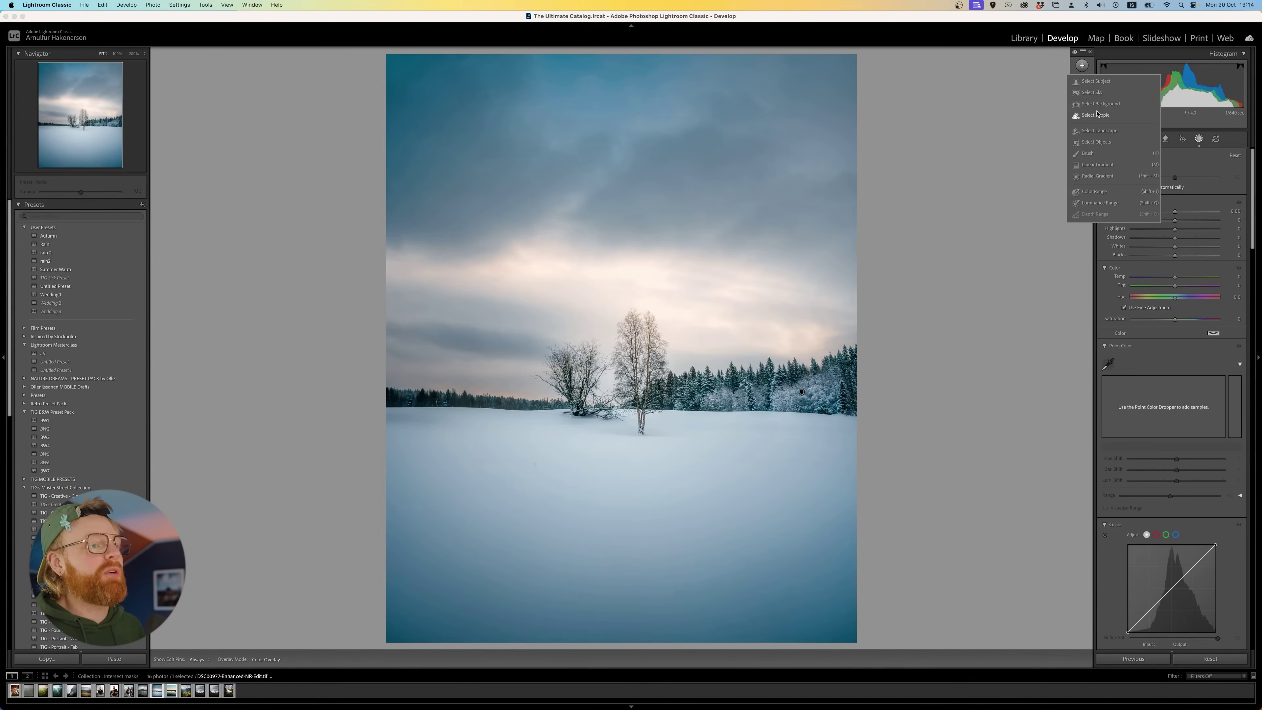
{"action": "left_click", "coordinate": [1098, 164]}
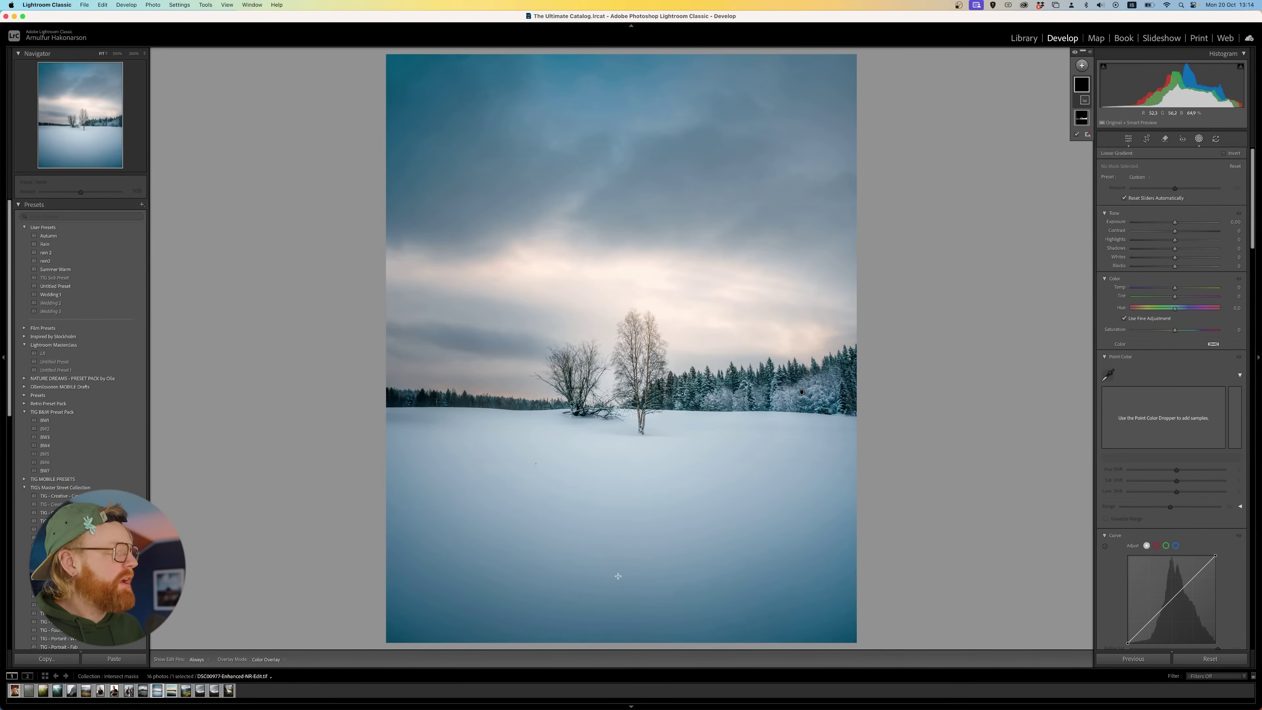
{"action": "left_click_drag", "start_coordinate": [632, 561], "coordinate": [631, 516]}
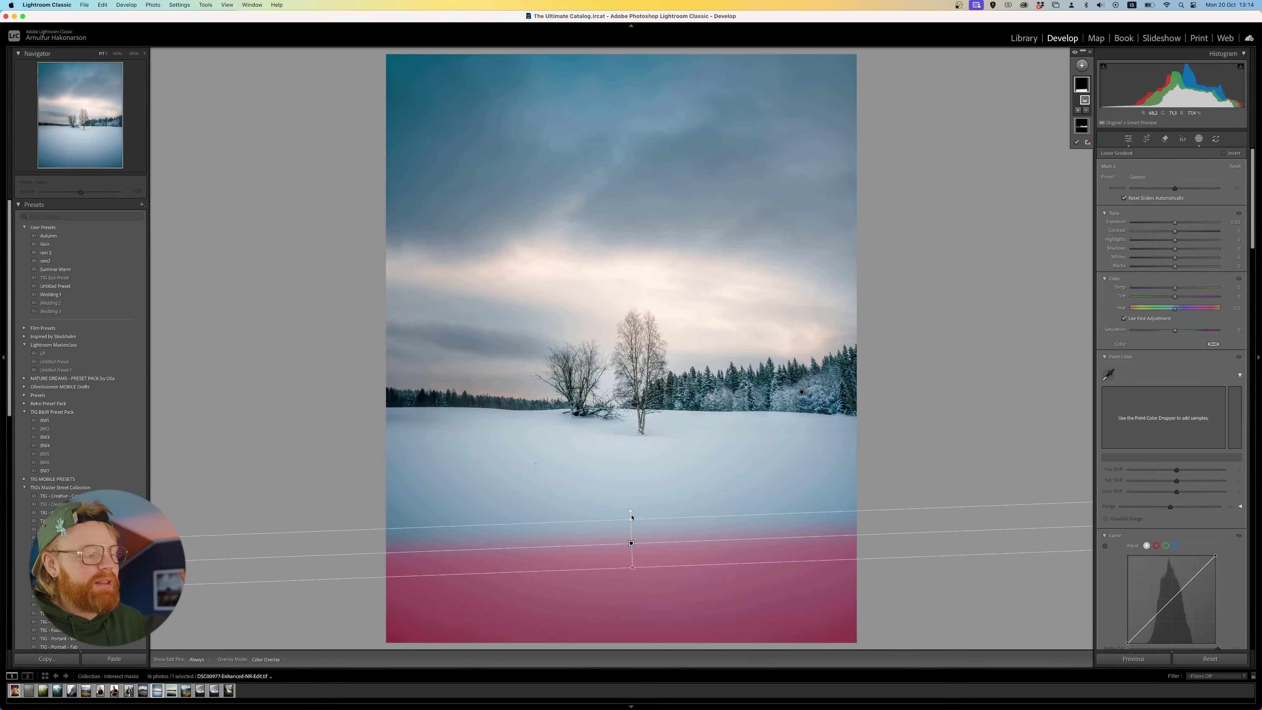
{"action": "left_click_drag", "start_coordinate": [637, 519], "coordinate": [623, 429]}
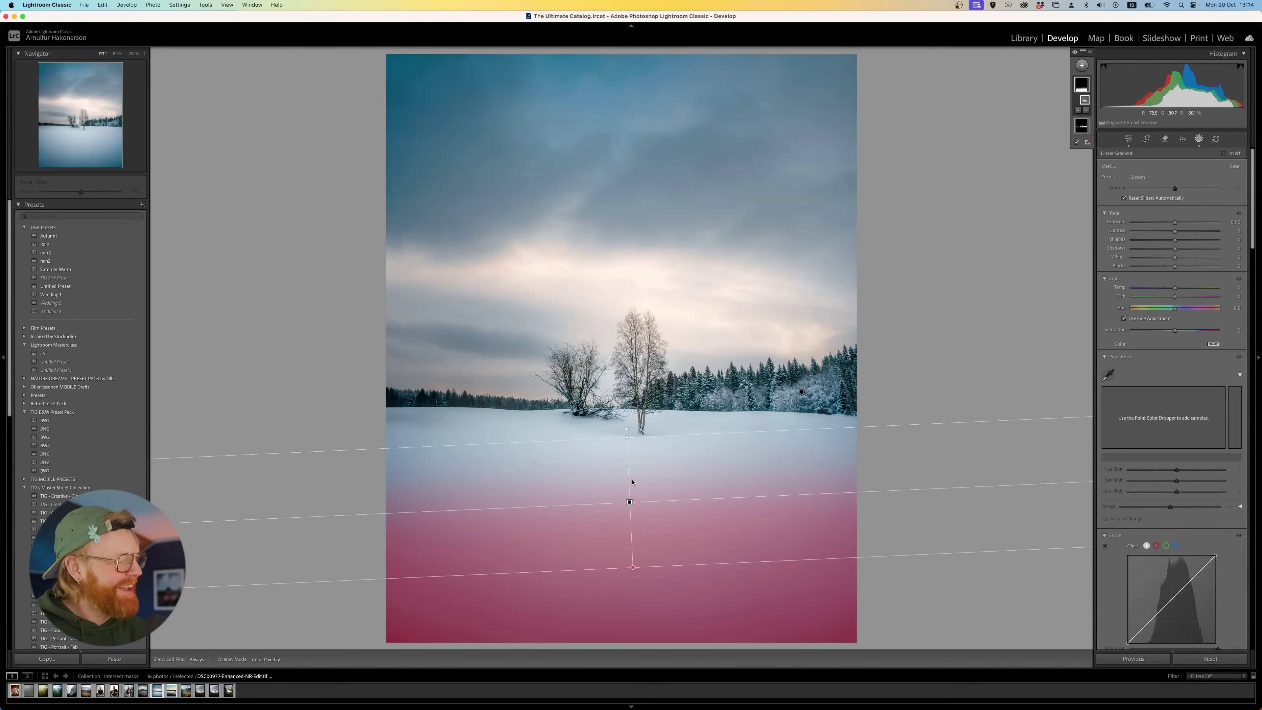
Draw a Shift-straightened linear gradient up over the snowy foreground.
{"action": "left_click", "coordinate": [1082, 65]}
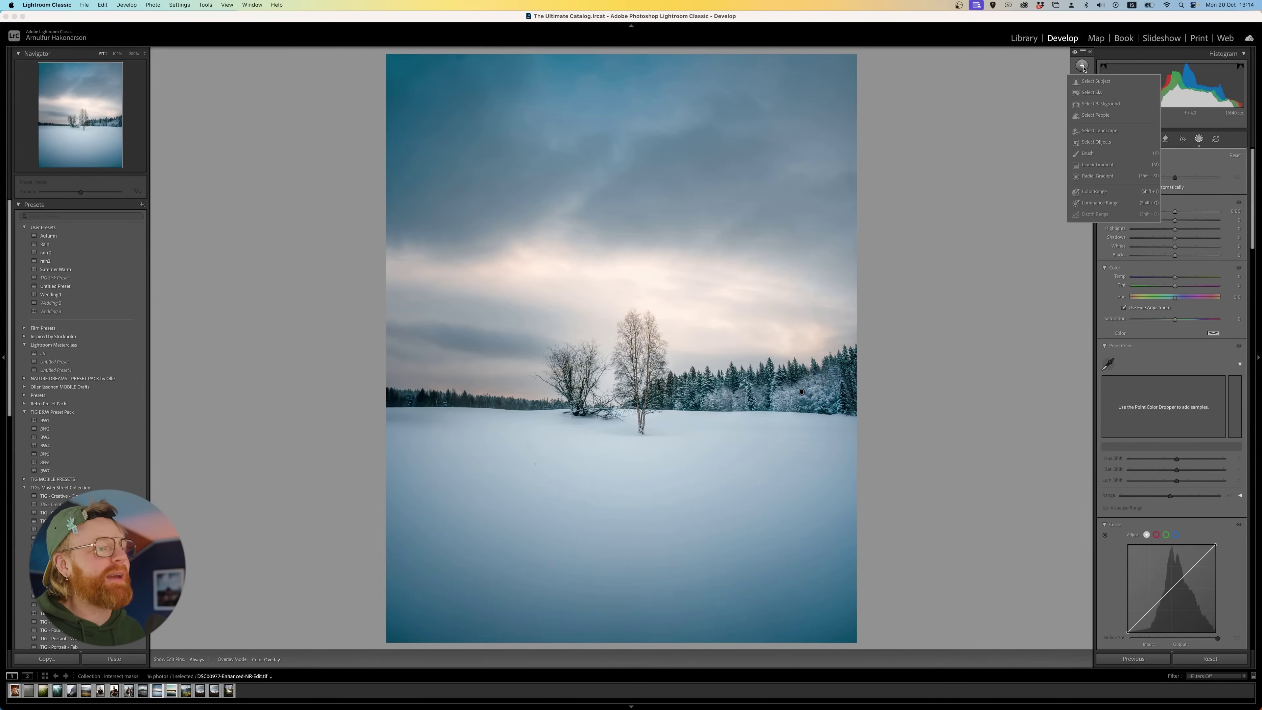
{"action": "left_click", "coordinate": [1111, 165]}
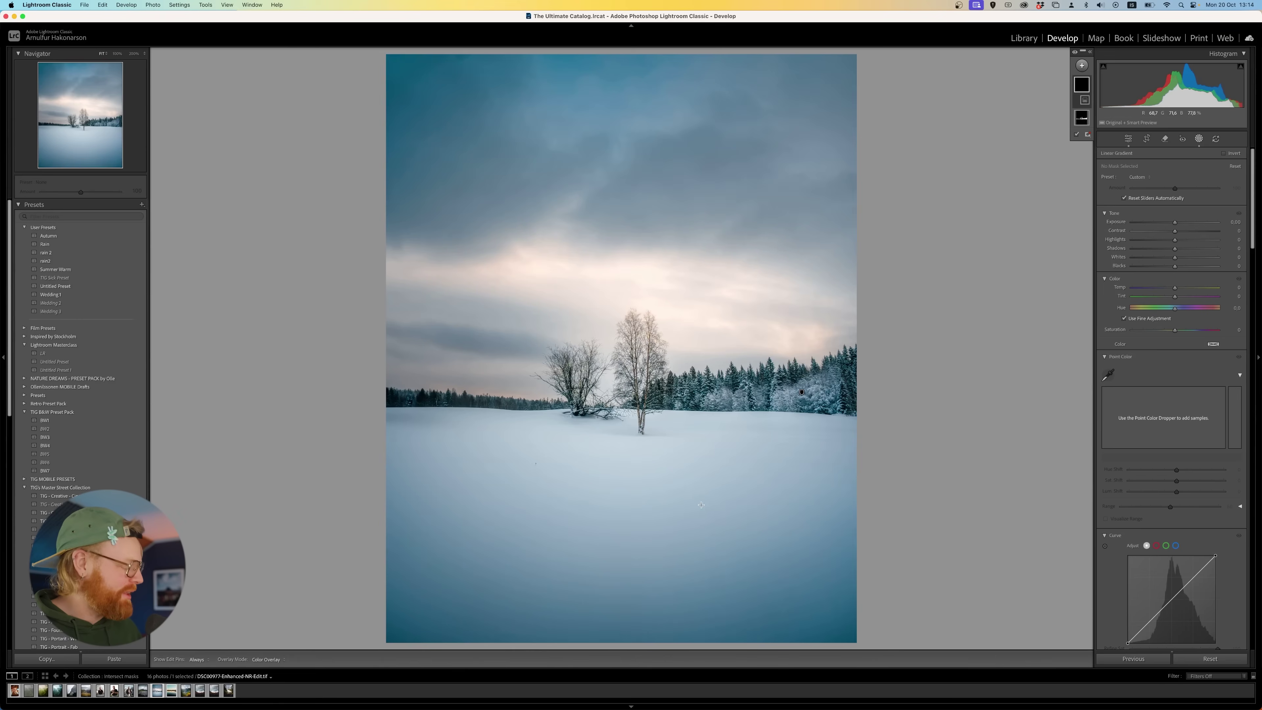
{"action": "key", "text": "shift"}
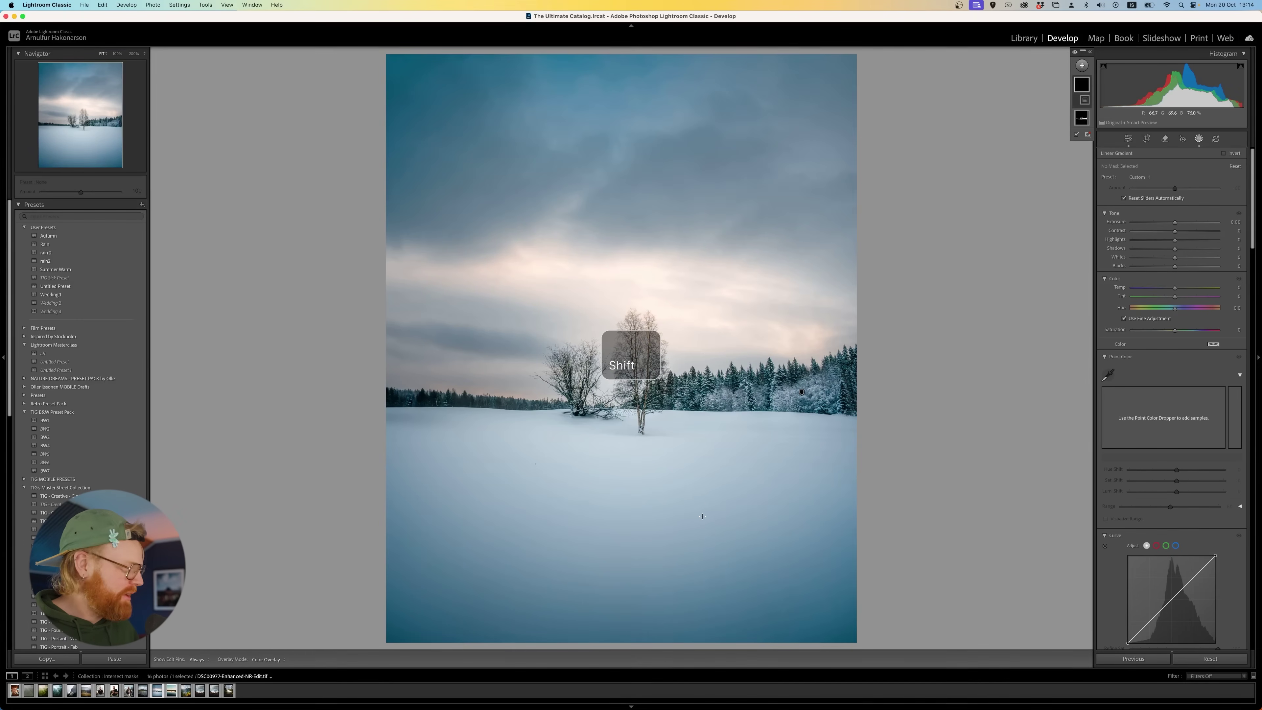
{"action": "left_click_drag", "start_coordinate": [622, 629], "coordinate": [593, 298]}
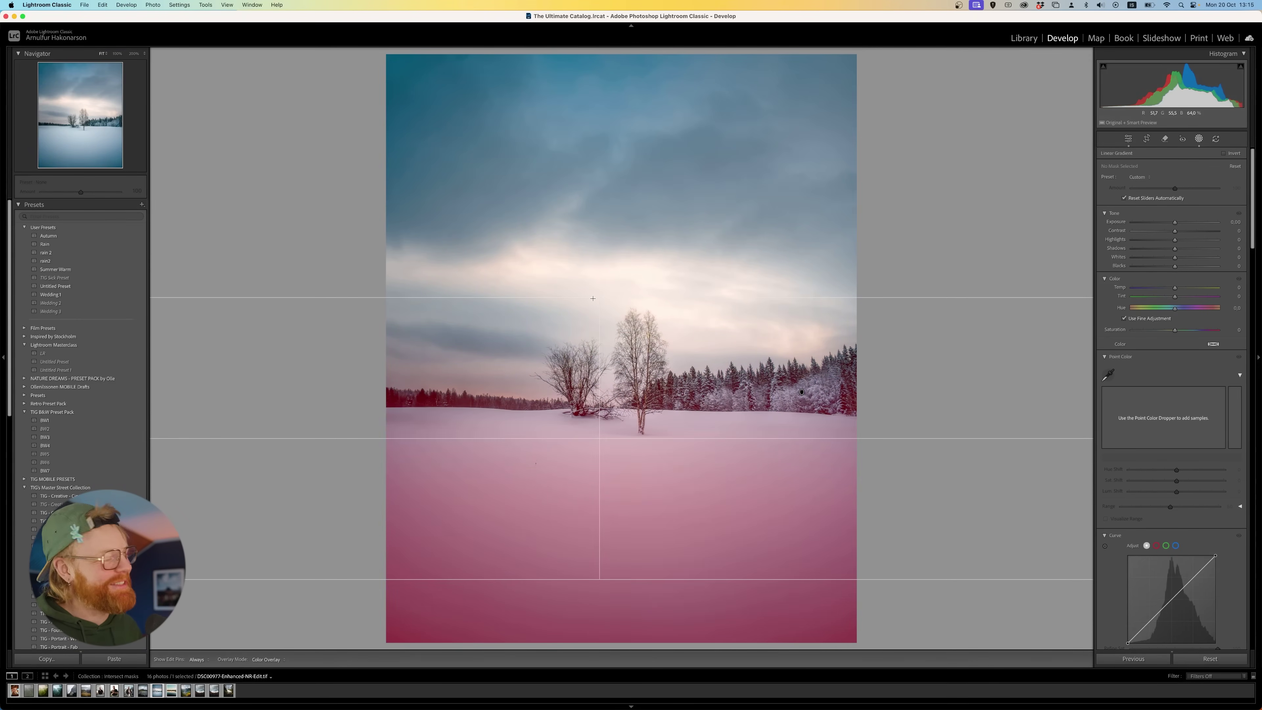
{"action": "left_click_drag", "start_coordinate": [593, 298], "coordinate": [594, 298]}
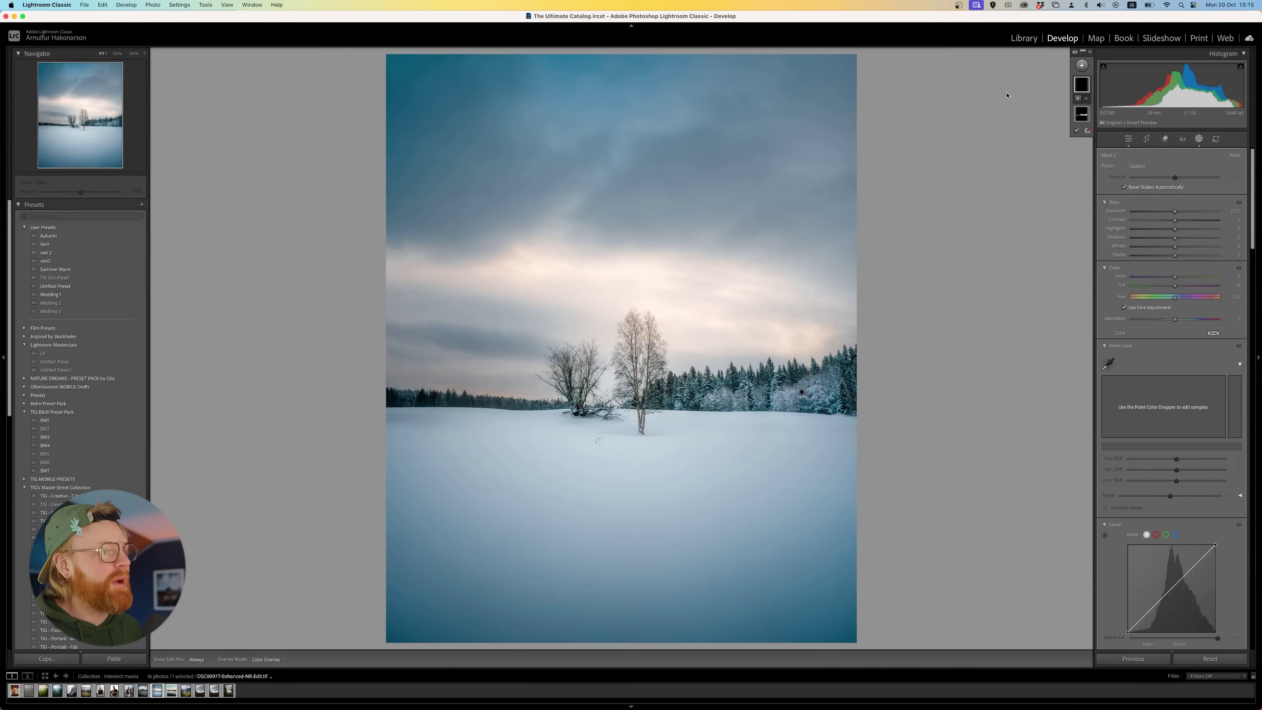
Add a second linear gradient across the lower snow.
{"action": "left_click", "coordinate": [1075, 65]}
{"action": "left_click", "coordinate": [1103, 166]}
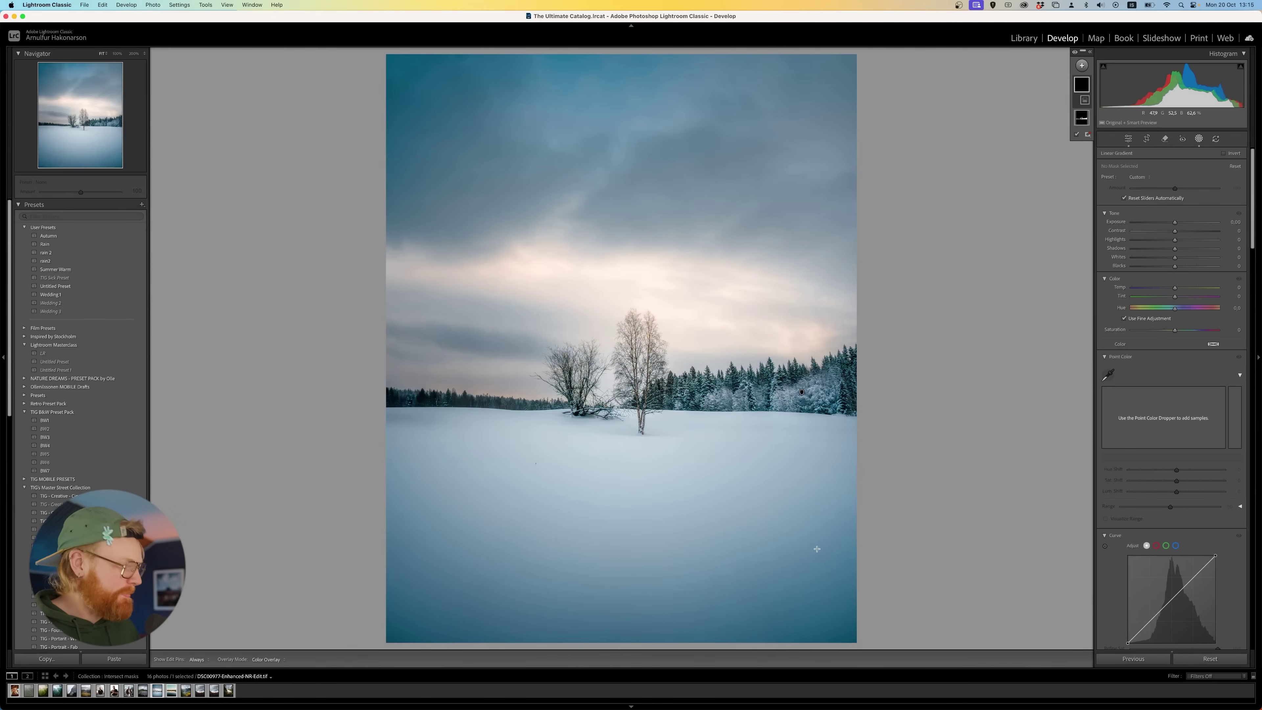
{"action": "left_click_drag", "start_coordinate": [800, 549], "coordinate": [637, 238]}
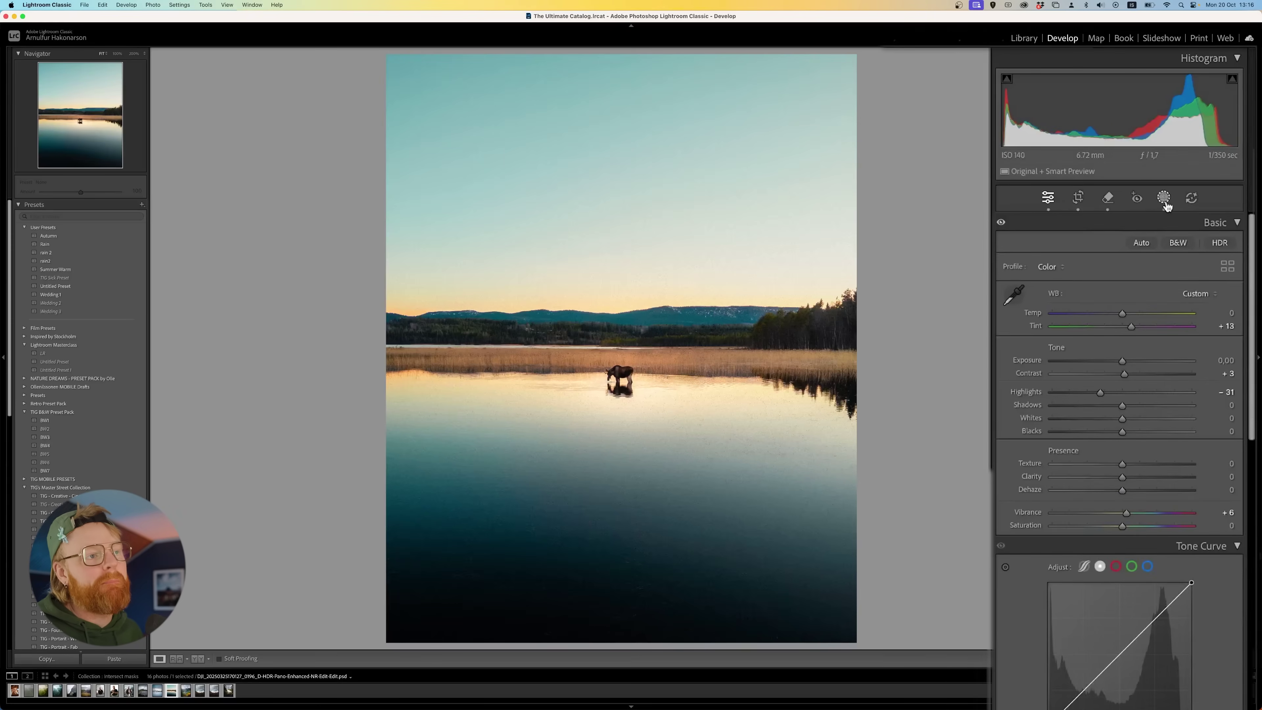
Create a Color Range mask sampled from the orange horizon glow, tightening its Refine.
{"action": "left_click", "coordinate": [1165, 203]}
{"action": "left_click", "coordinate": [983, 86]}
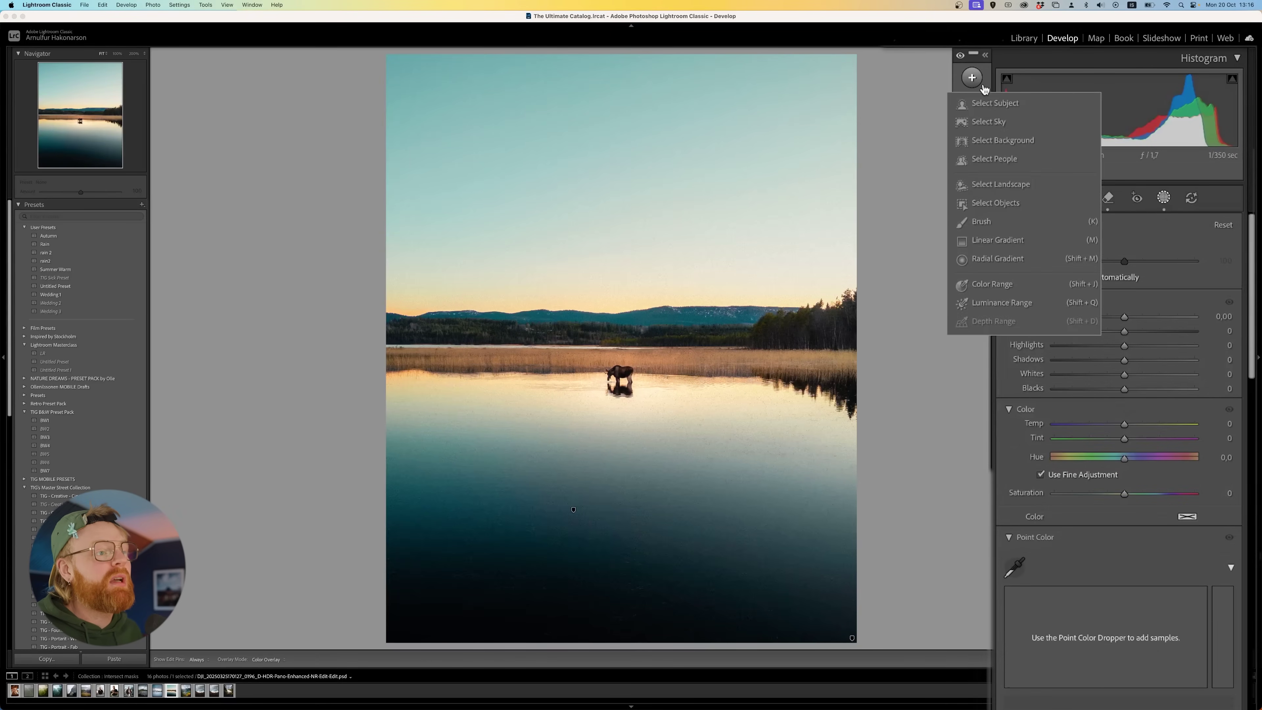
{"action": "left_click", "coordinate": [989, 287]}
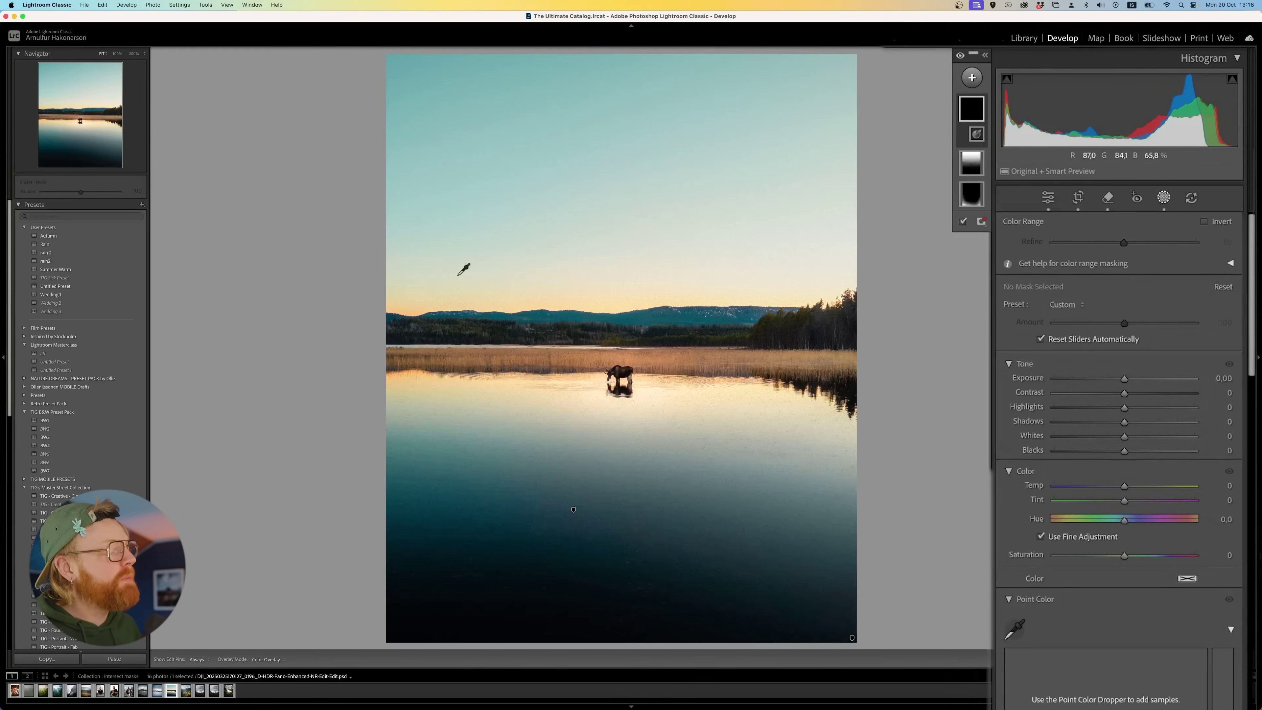
{"action": "left_click", "coordinate": [413, 311]}
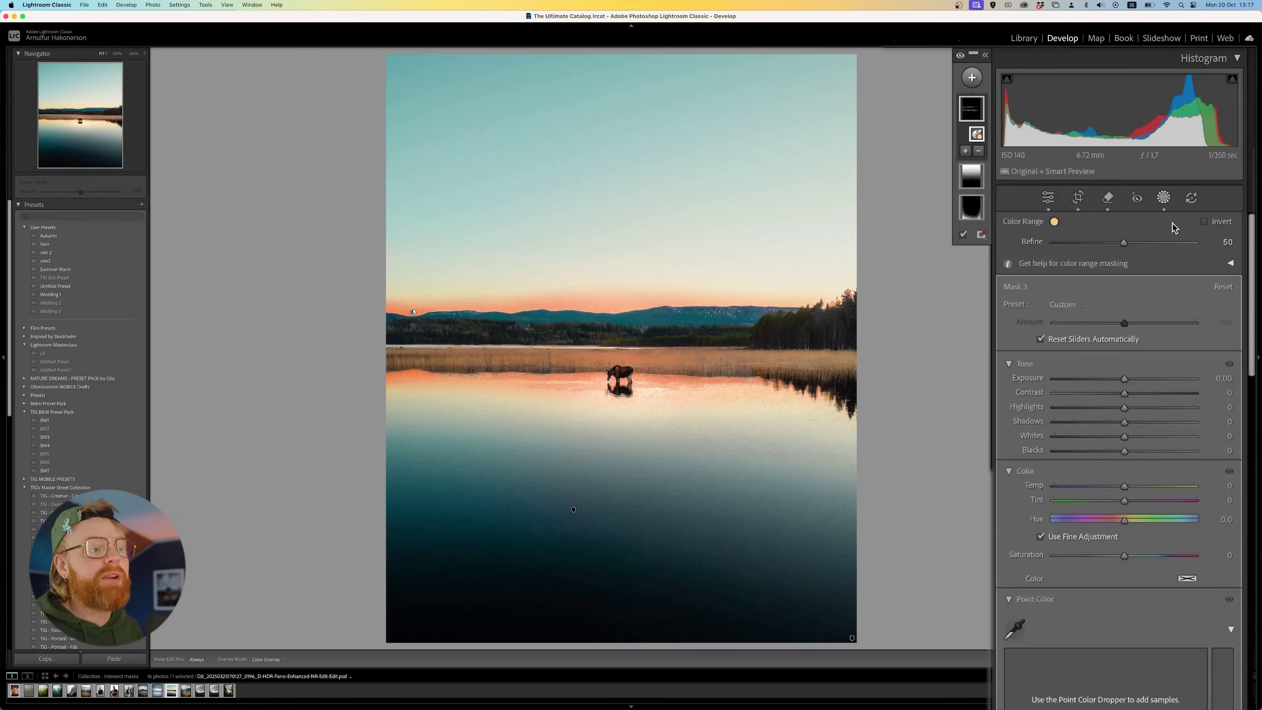
{"action": "left_click_drag", "start_coordinate": [1124, 243], "coordinate": [1186, 245]}
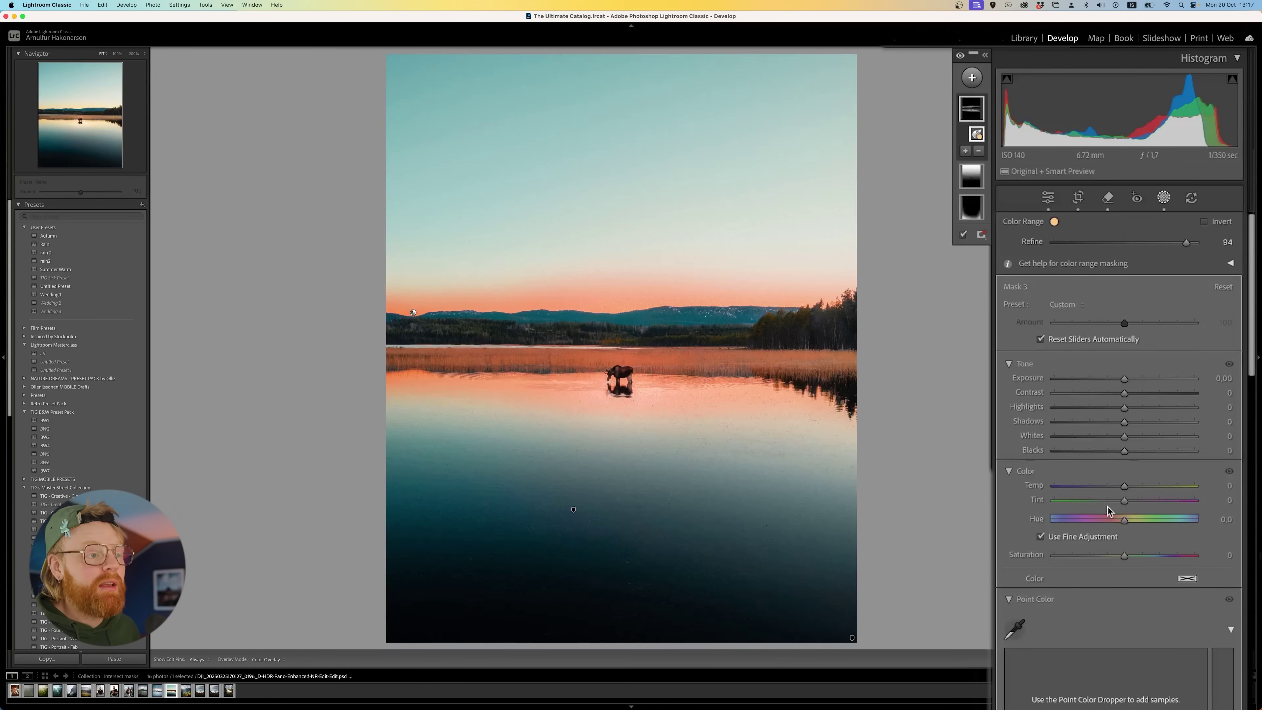
Warm the masked glow's Temp and set its Saturation to 51.
{"action": "left_click_drag", "start_coordinate": [1123, 485], "coordinate": [1171, 478]}
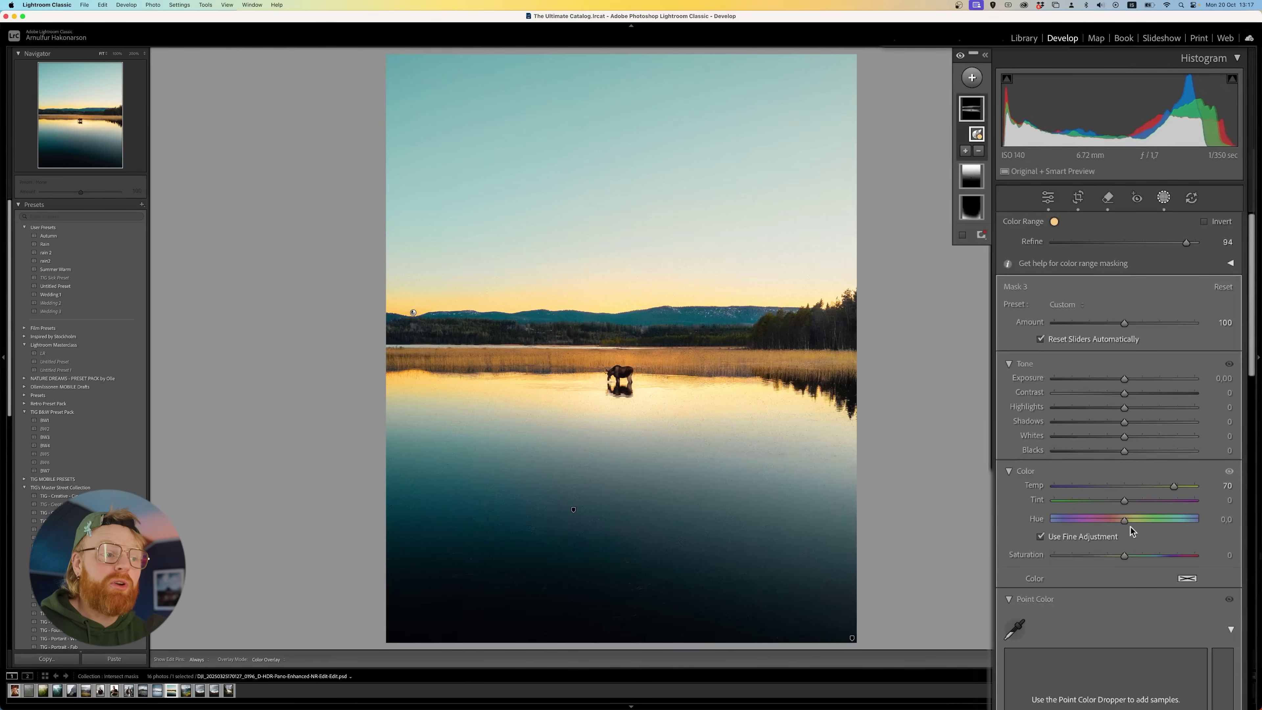
{"action": "left_click_drag", "start_coordinate": [1120, 560], "coordinate": [1157, 558]}
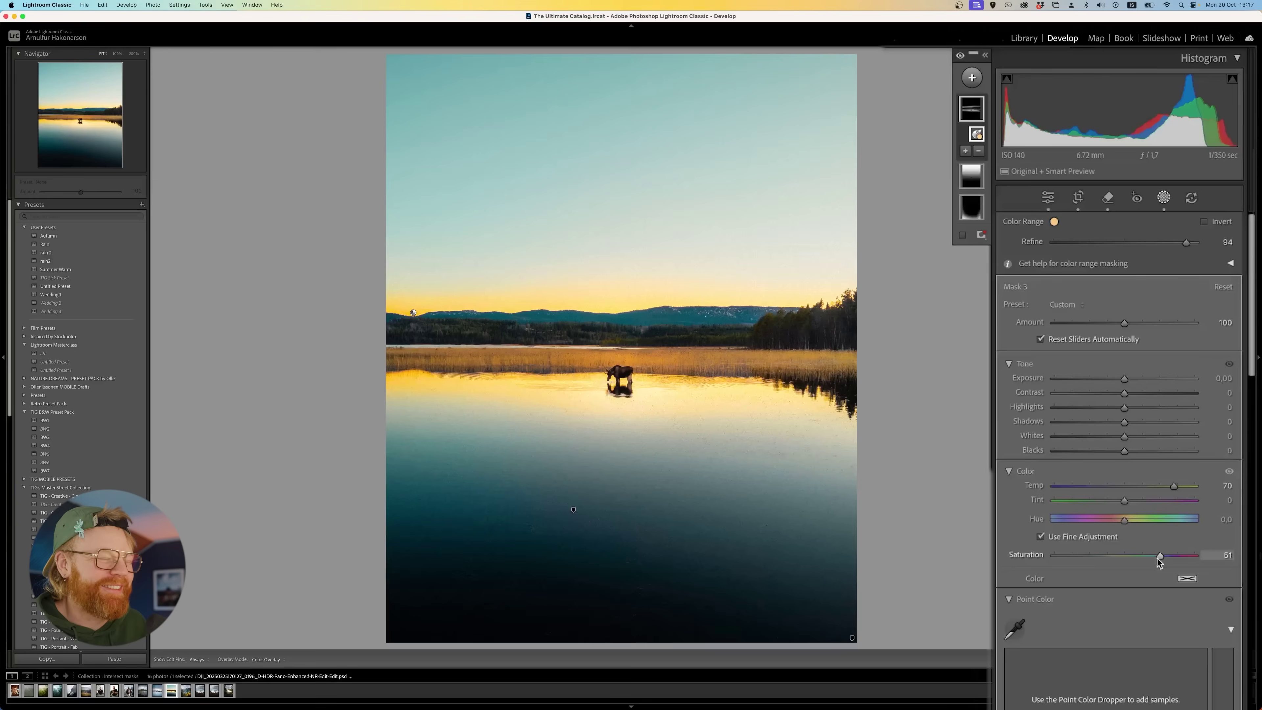
{"action": "left_click_drag", "start_coordinate": [1173, 485], "coordinate": [1131, 486]}
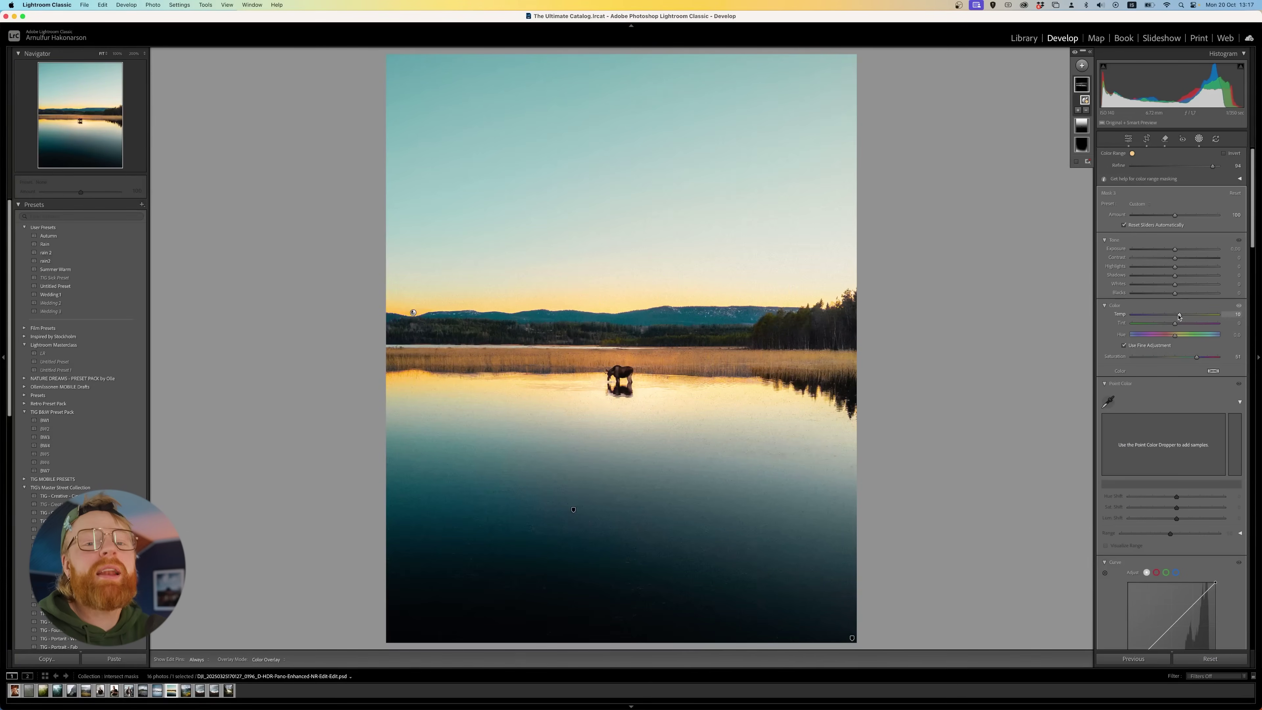
{"action": "left_click_drag", "start_coordinate": [1179, 316], "coordinate": [1177, 327]}
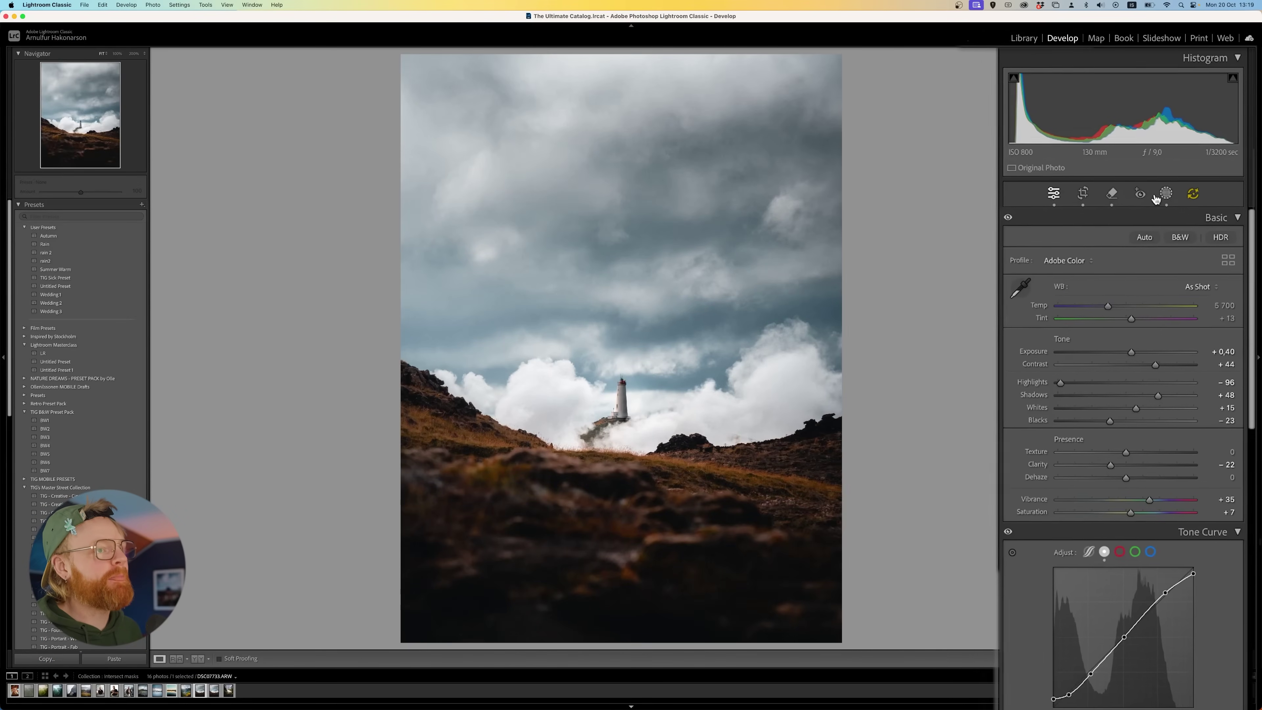
Open Masking on the lighthouse photo and toggle the masks' visibility off and on to compare.
{"action": "left_click", "coordinate": [1155, 198]}
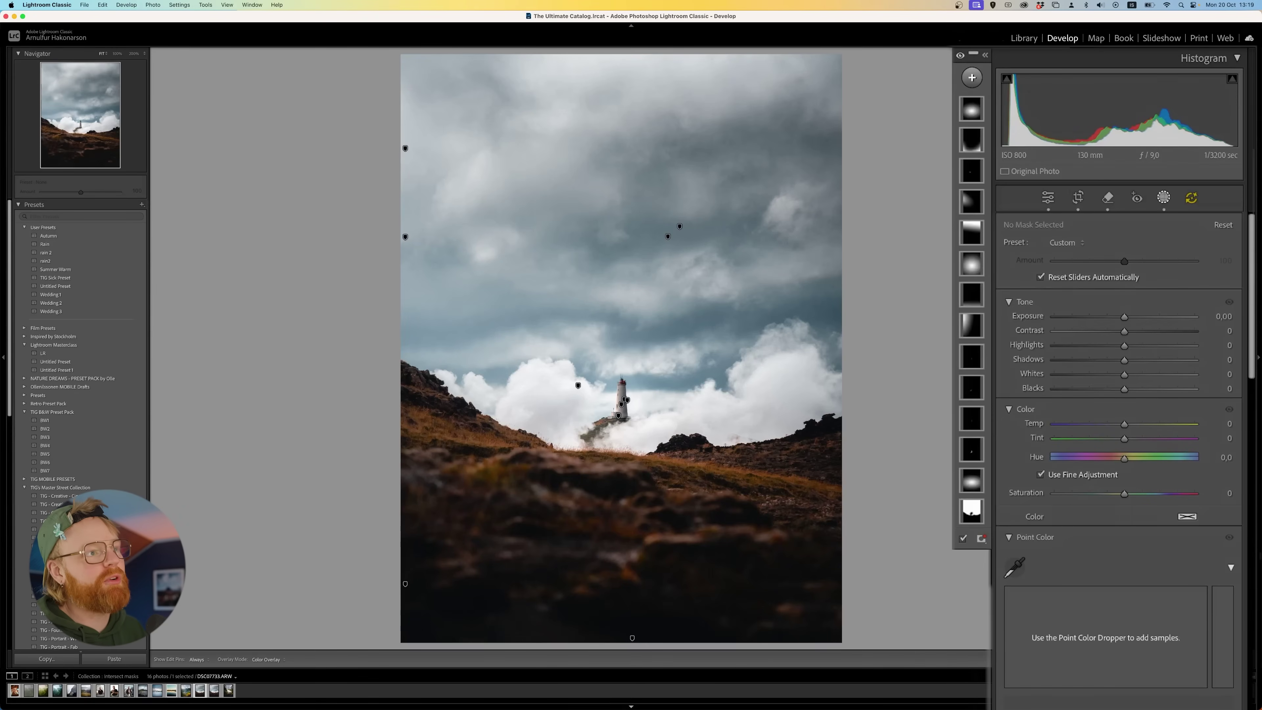
{"action": "left_click", "coordinate": [960, 56]}
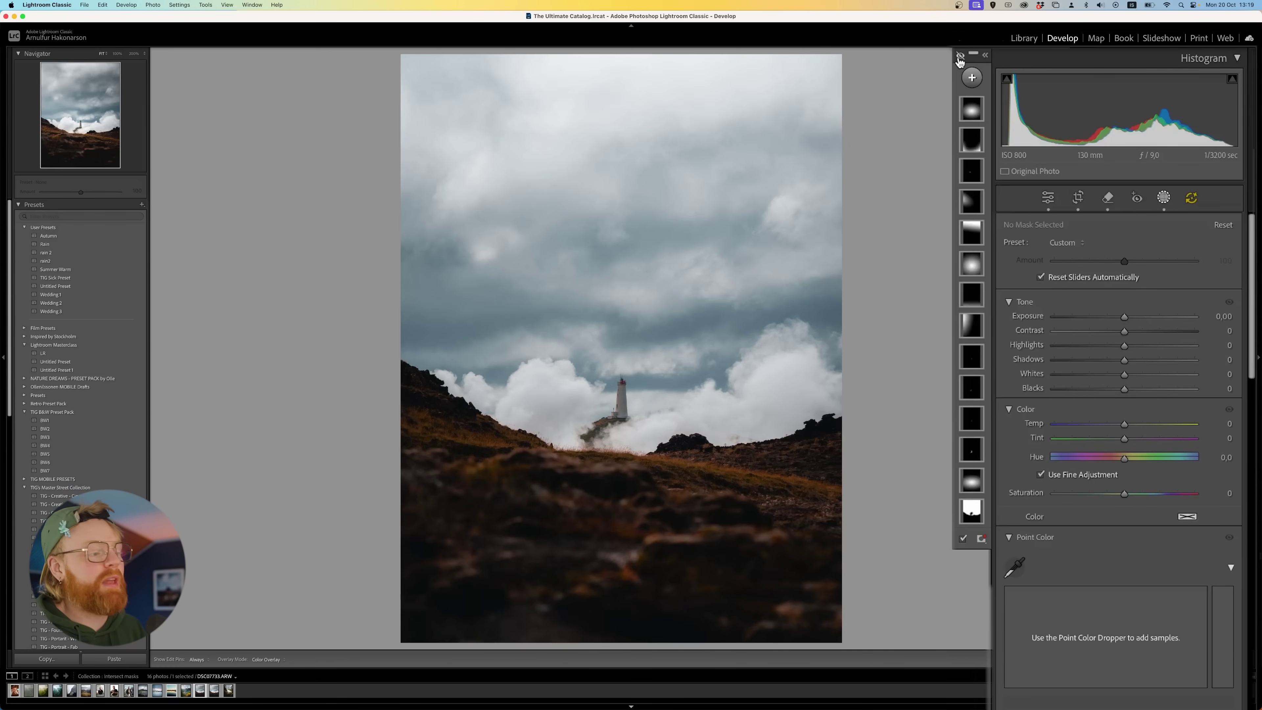
{"action": "left_click", "coordinate": [960, 56]}
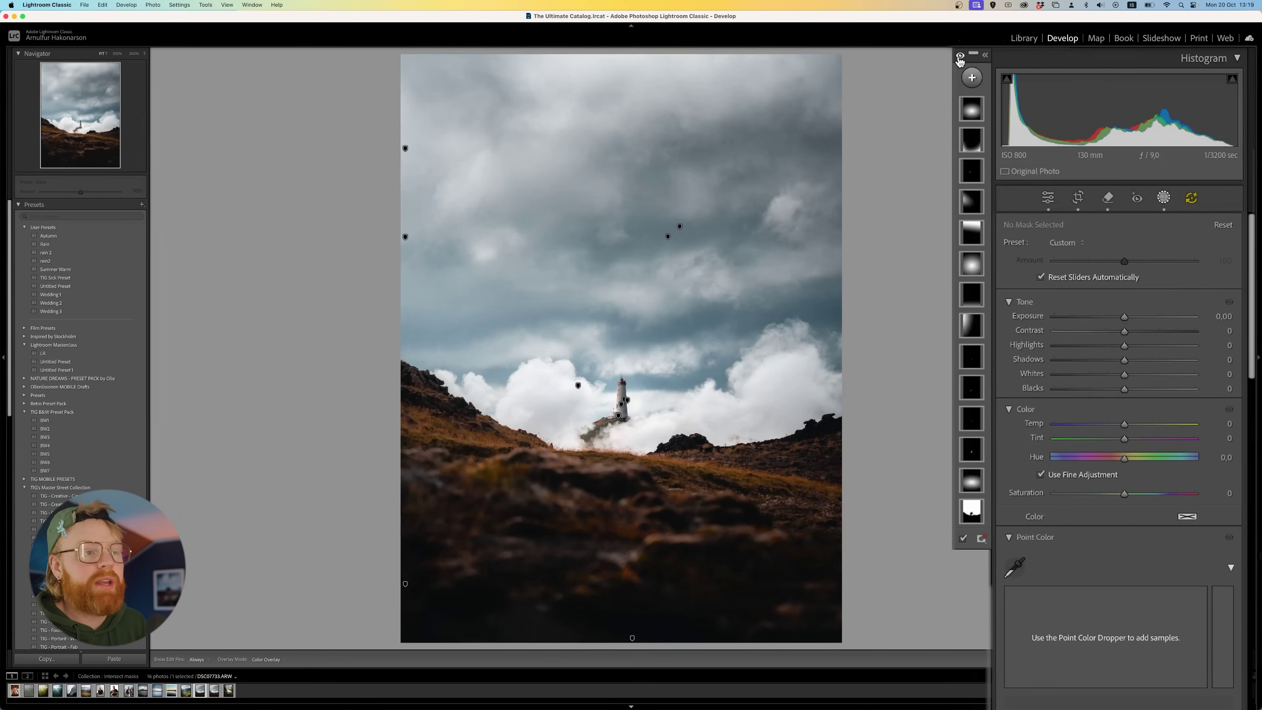
Compare the masks again, then select, move and enlarge the left radial gradient mask.
{"action": "left_click", "coordinate": [960, 56]}
{"action": "left_click", "coordinate": [960, 57]}
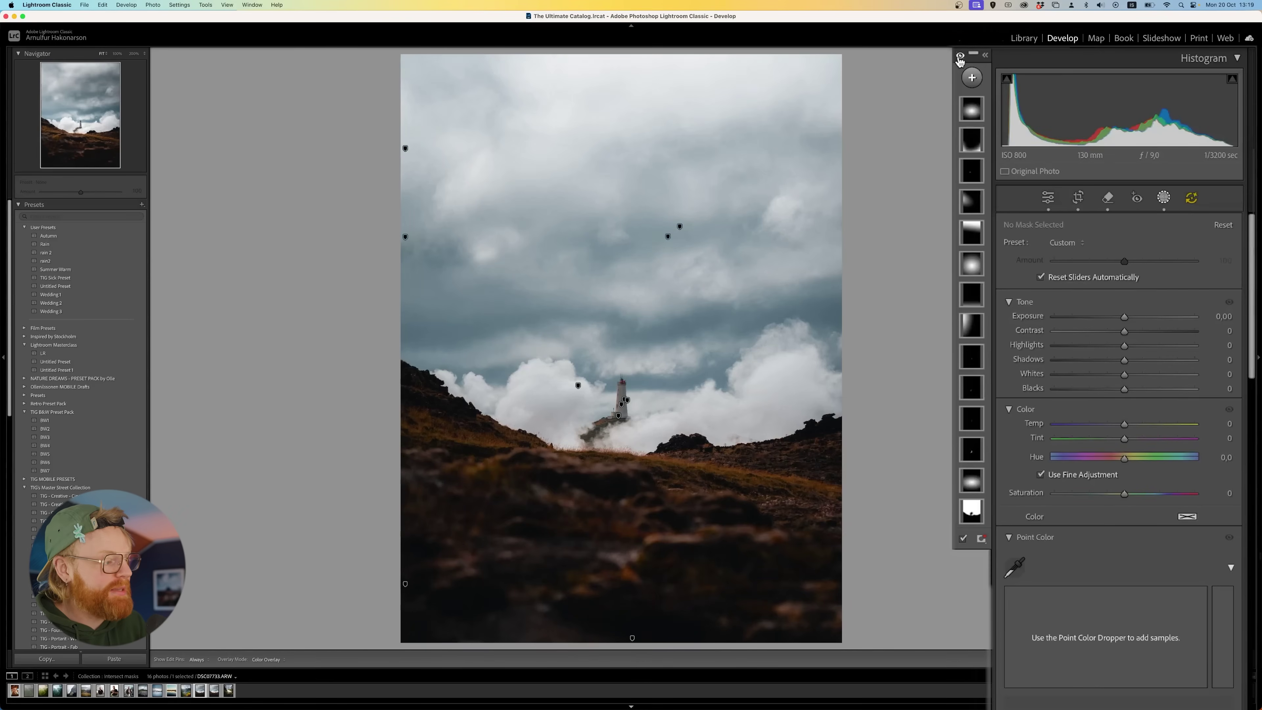
{"action": "left_click", "coordinate": [405, 148]}
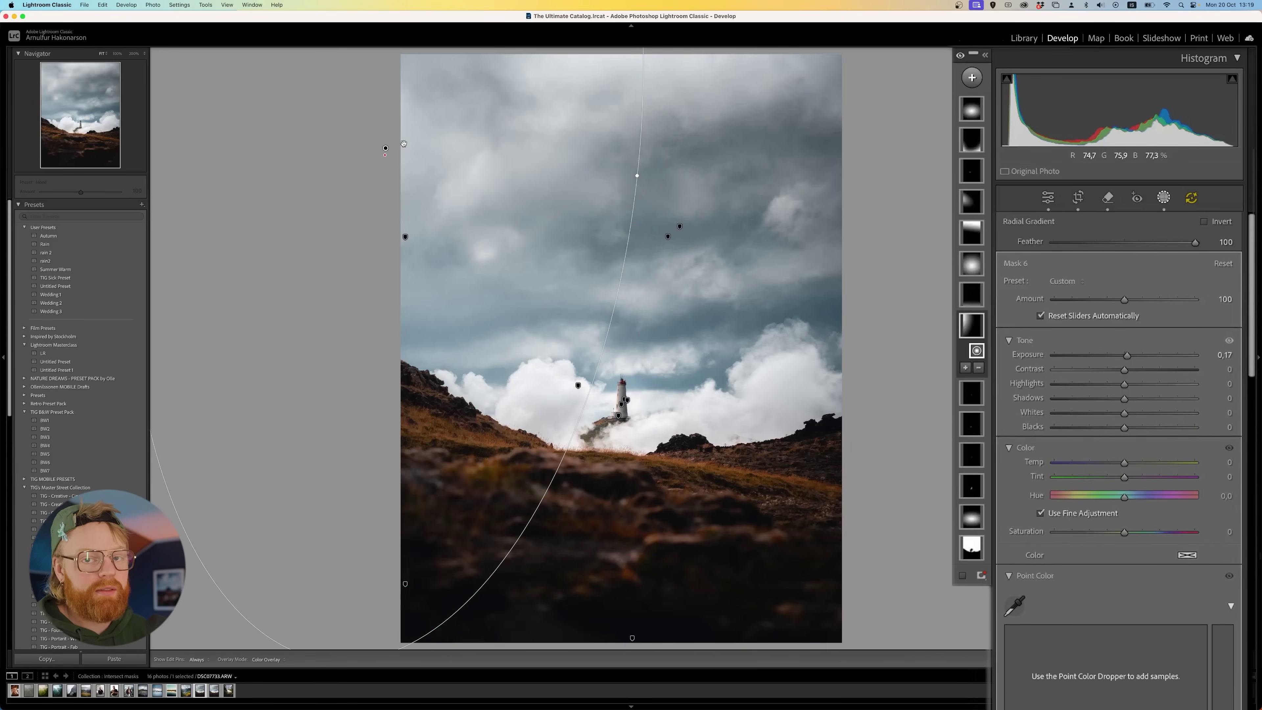
{"action": "left_click_drag", "start_coordinate": [464, 163], "coordinate": [497, 263]}
{"action": "left_click_drag", "start_coordinate": [665, 277], "coordinate": [680, 275]}
{"action": "left_click_drag", "start_coordinate": [577, 273], "coordinate": [550, 175]}
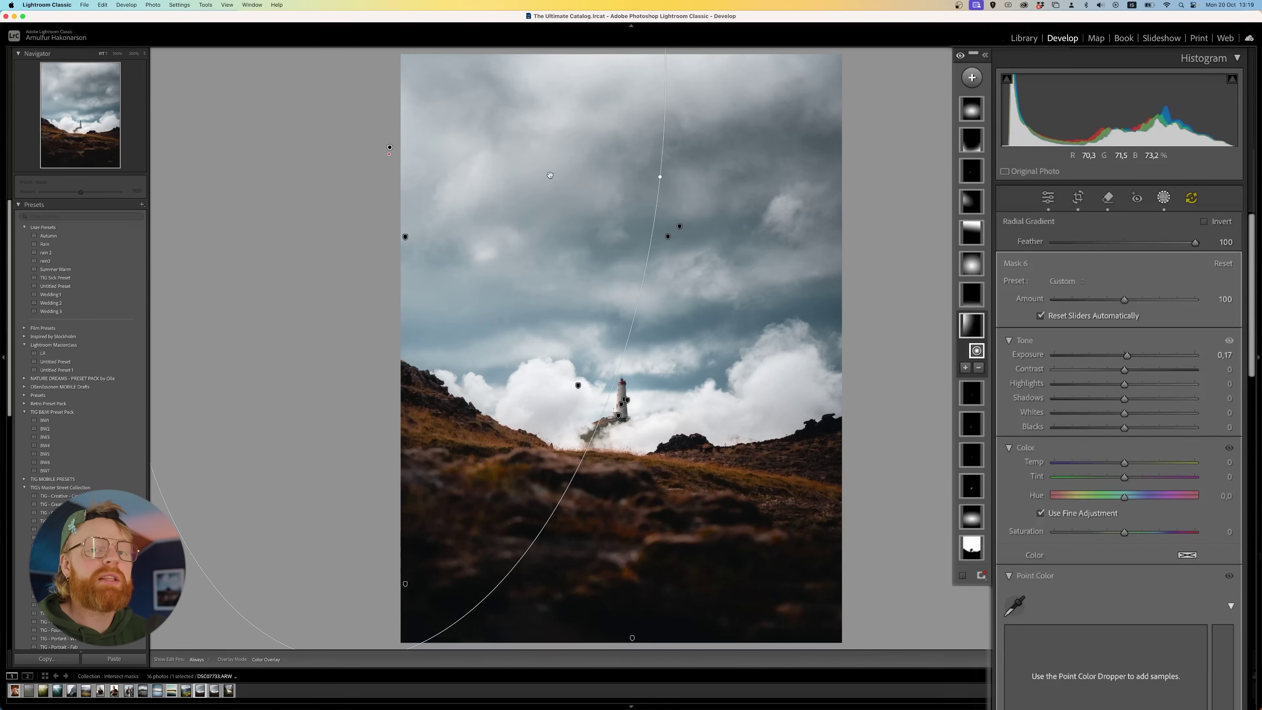
Lower the radial mask's Dehaze to about -36 and switch to the fjord photo.
{"action": "scroll", "coordinate": [1138, 601], "scroll_direction": "down", "scroll_amount": 10}
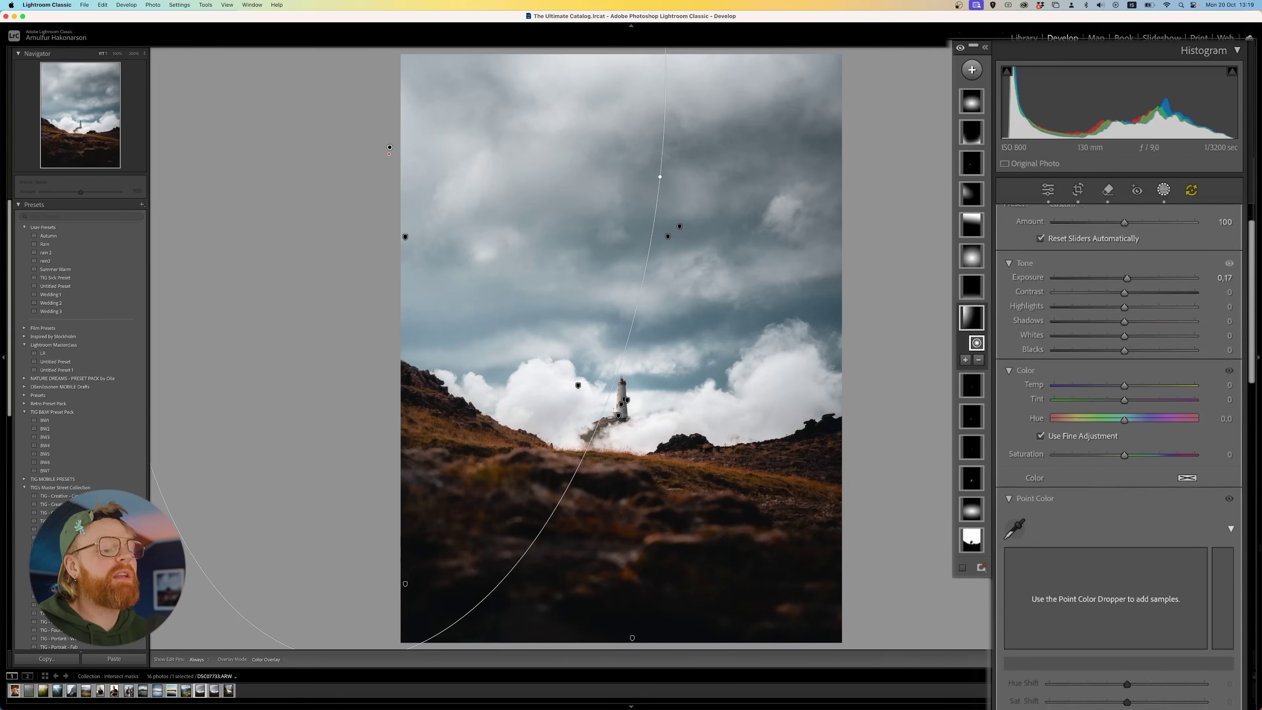
{"action": "scroll", "coordinate": [1168, 627], "scroll_direction": "down", "scroll_amount": 5}
{"action": "left_click_drag", "start_coordinate": [1107, 497], "coordinate": [1102, 500]}
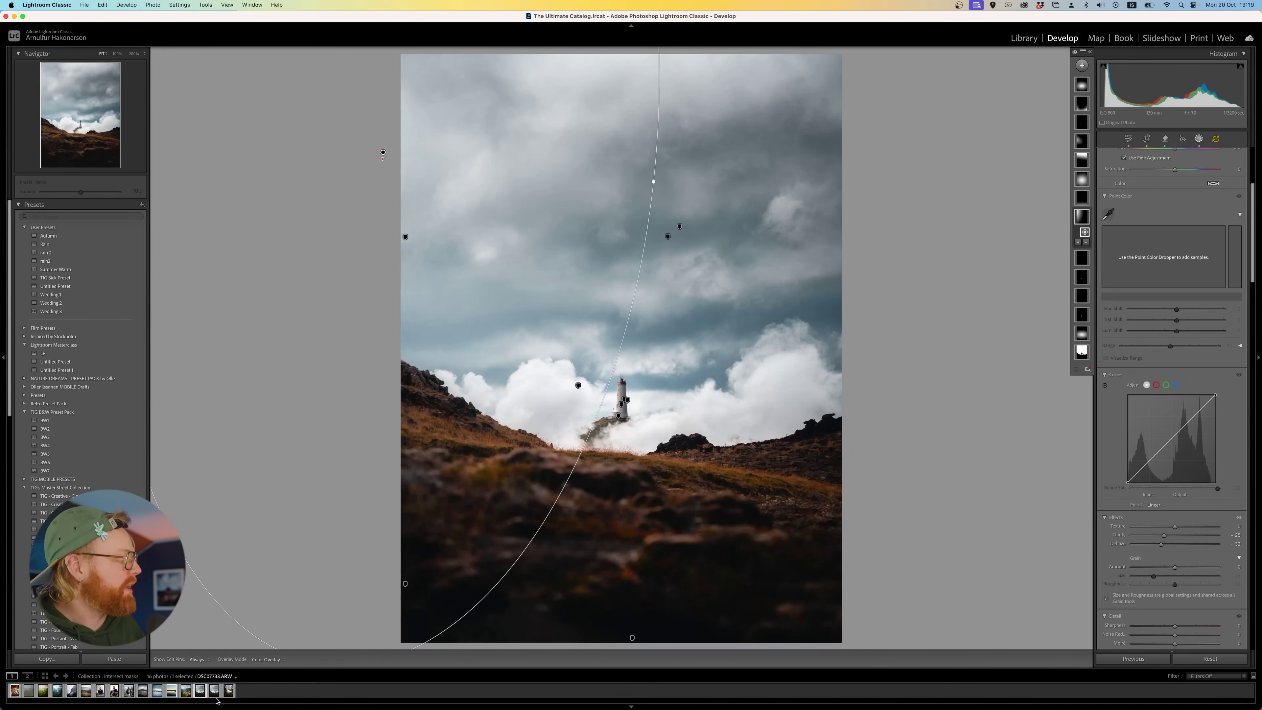
{"action": "left_click", "coordinate": [184, 688]}
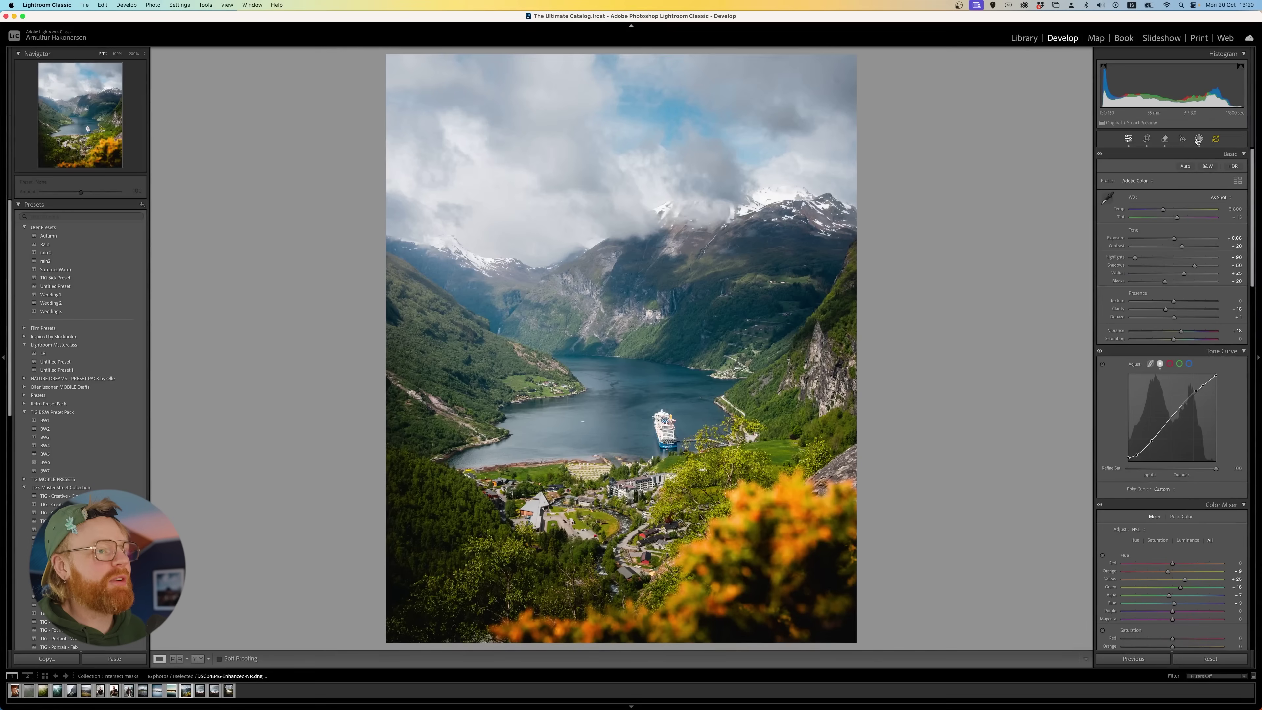
Draw a radial gradient mask over the fjord photo's upper-left clouds, shifting it left.
{"action": "left_click", "coordinate": [1198, 140]}
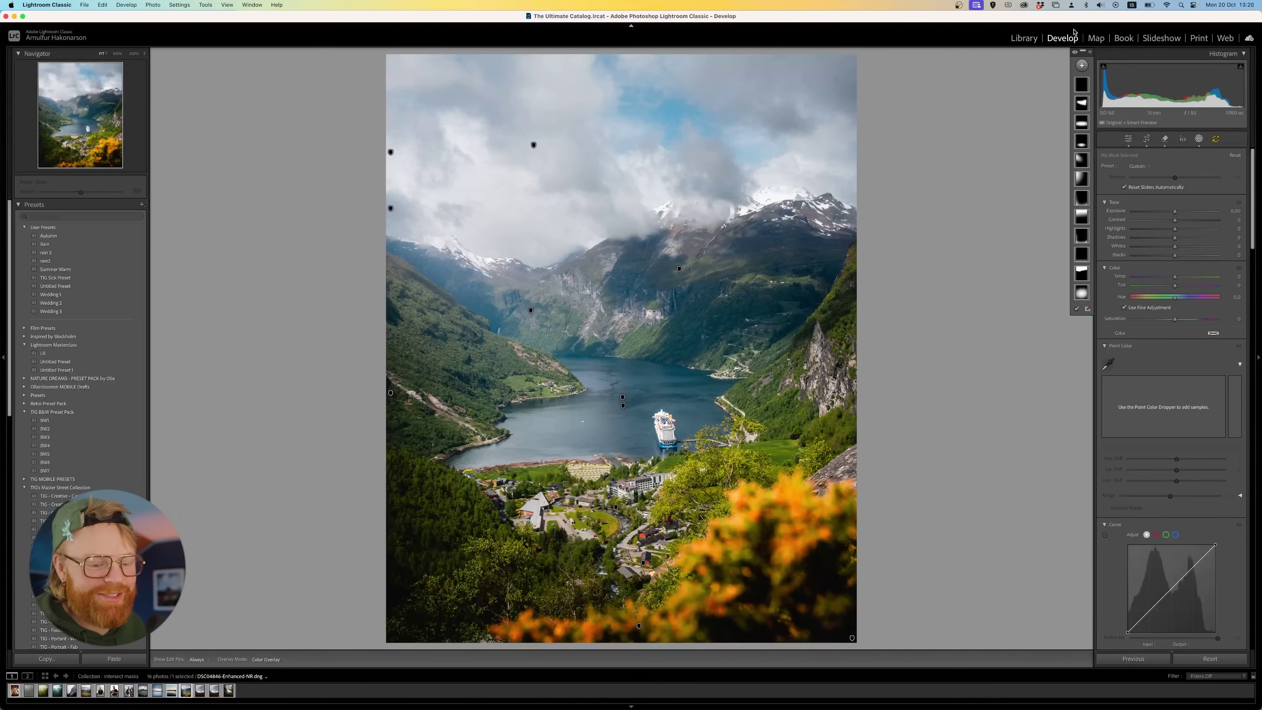
{"action": "left_click", "coordinate": [1081, 66]}
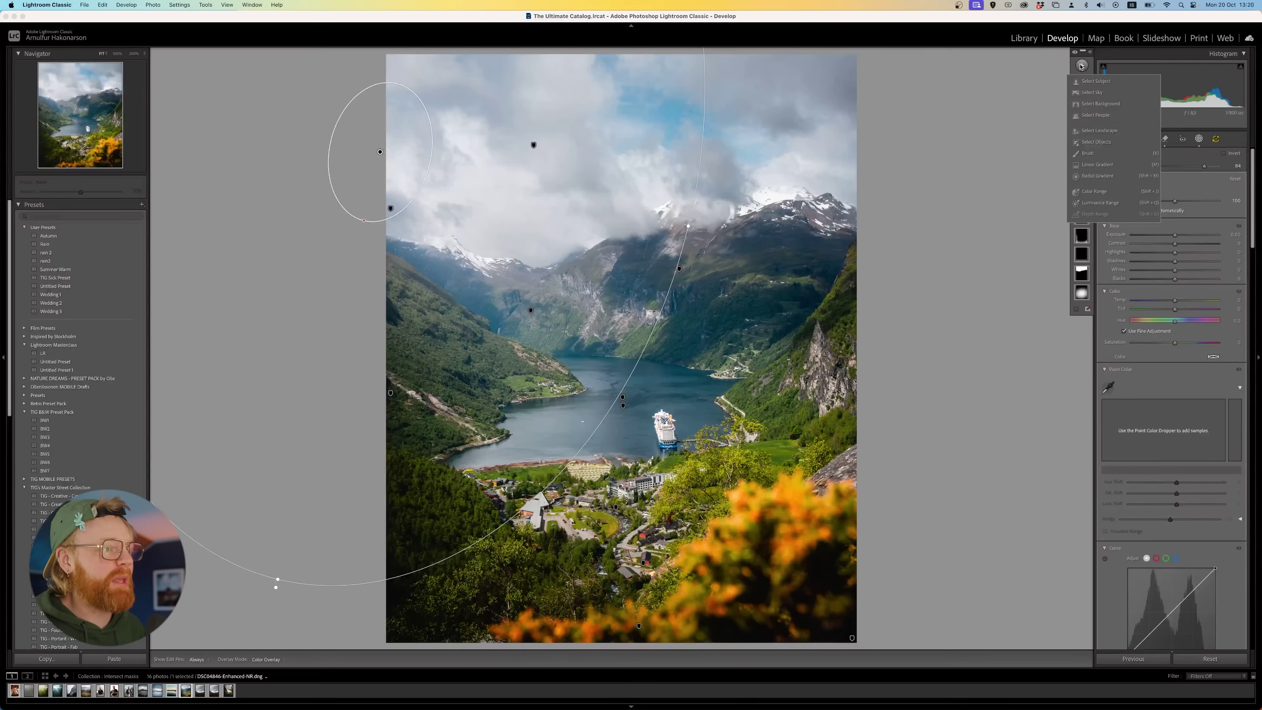
{"action": "left_click", "coordinate": [1109, 176]}
{"action": "left_click_drag", "start_coordinate": [417, 162], "coordinate": [209, 468]}
{"action": "left_click_drag", "start_coordinate": [523, 235], "coordinate": [495, 241]}
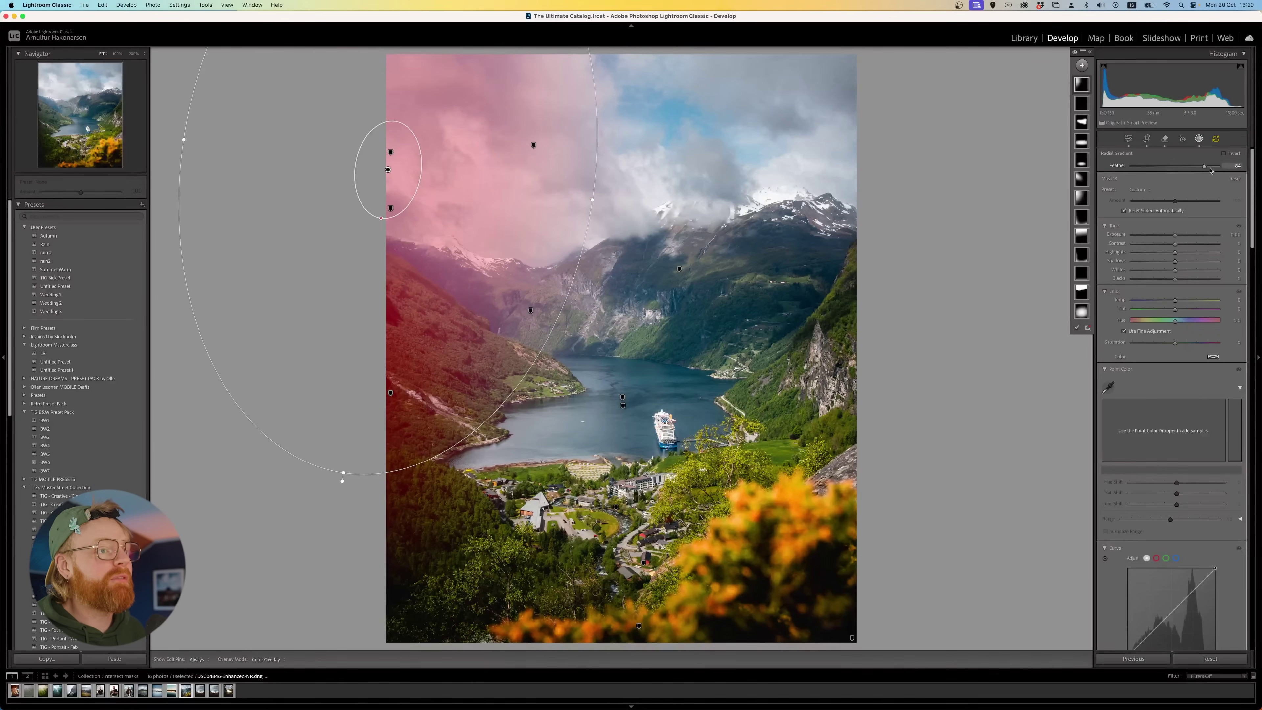
Soften the radial gradient's feather and reshape it, stretching it down and right.
{"action": "left_click_drag", "start_coordinate": [1205, 167], "coordinate": [1215, 167]}
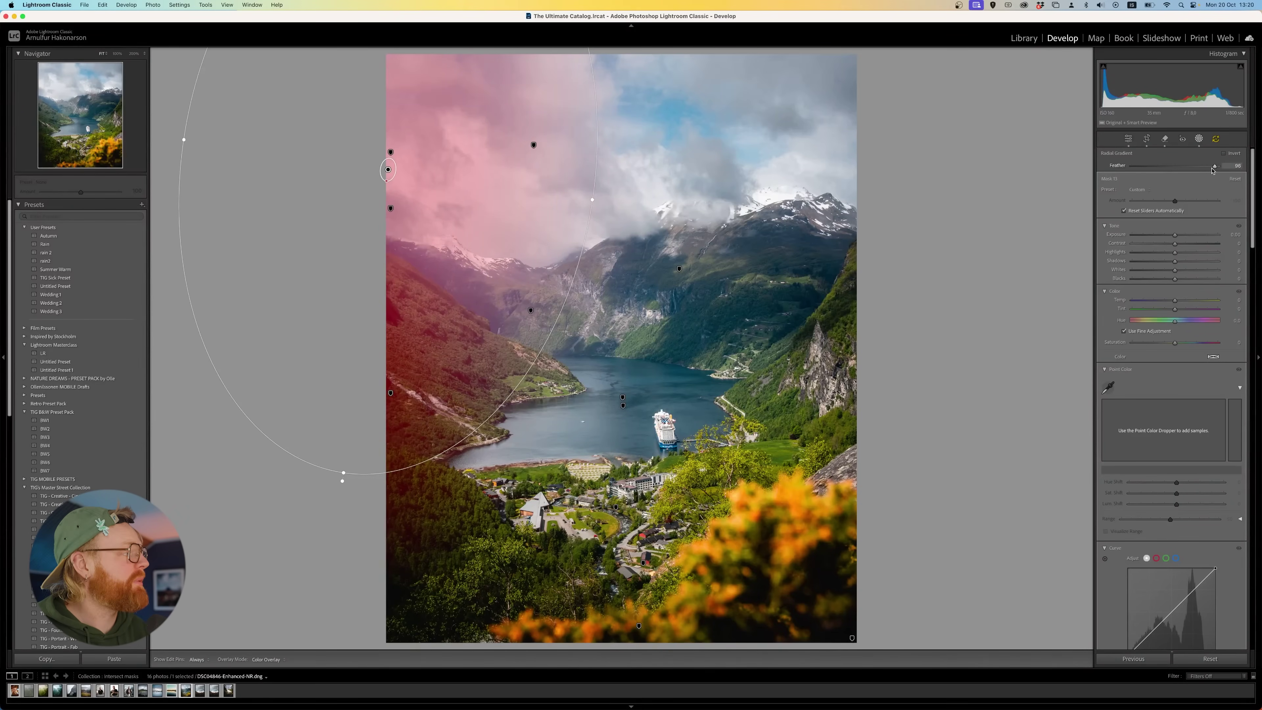
{"action": "left_click_drag", "start_coordinate": [425, 211], "coordinate": [416, 202]}
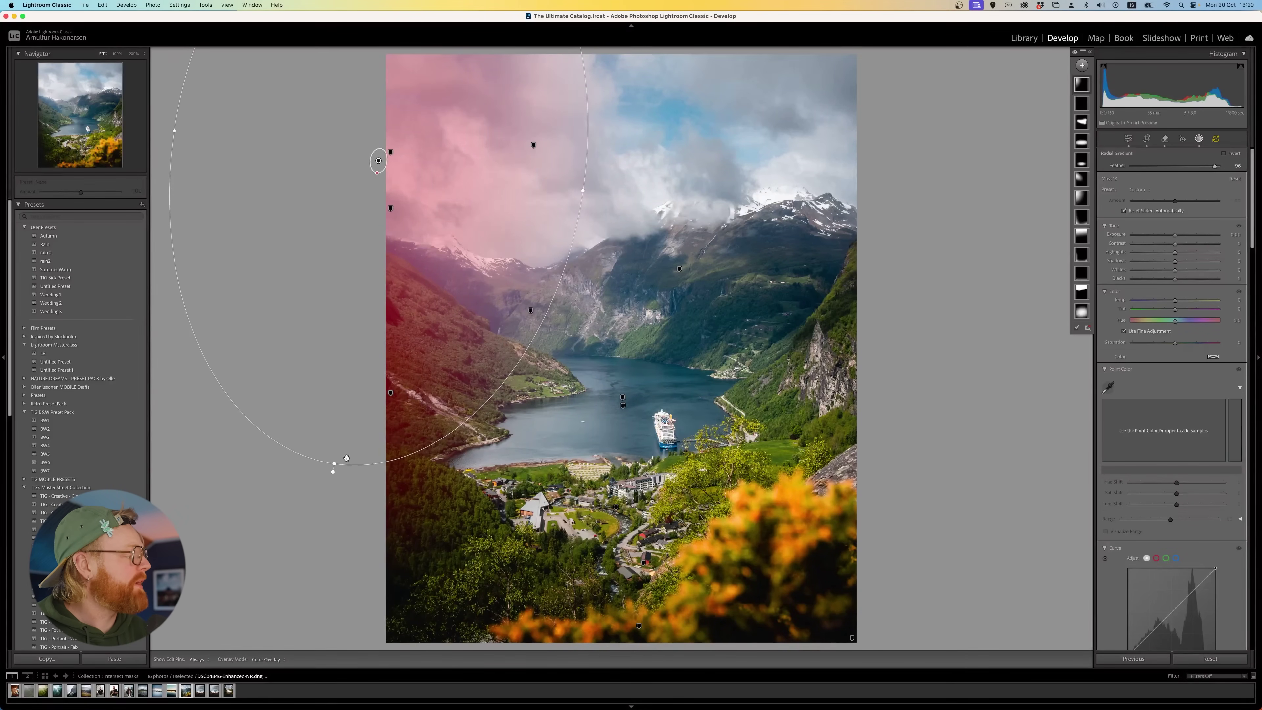
{"action": "left_click_drag", "start_coordinate": [331, 465], "coordinate": [314, 538]}
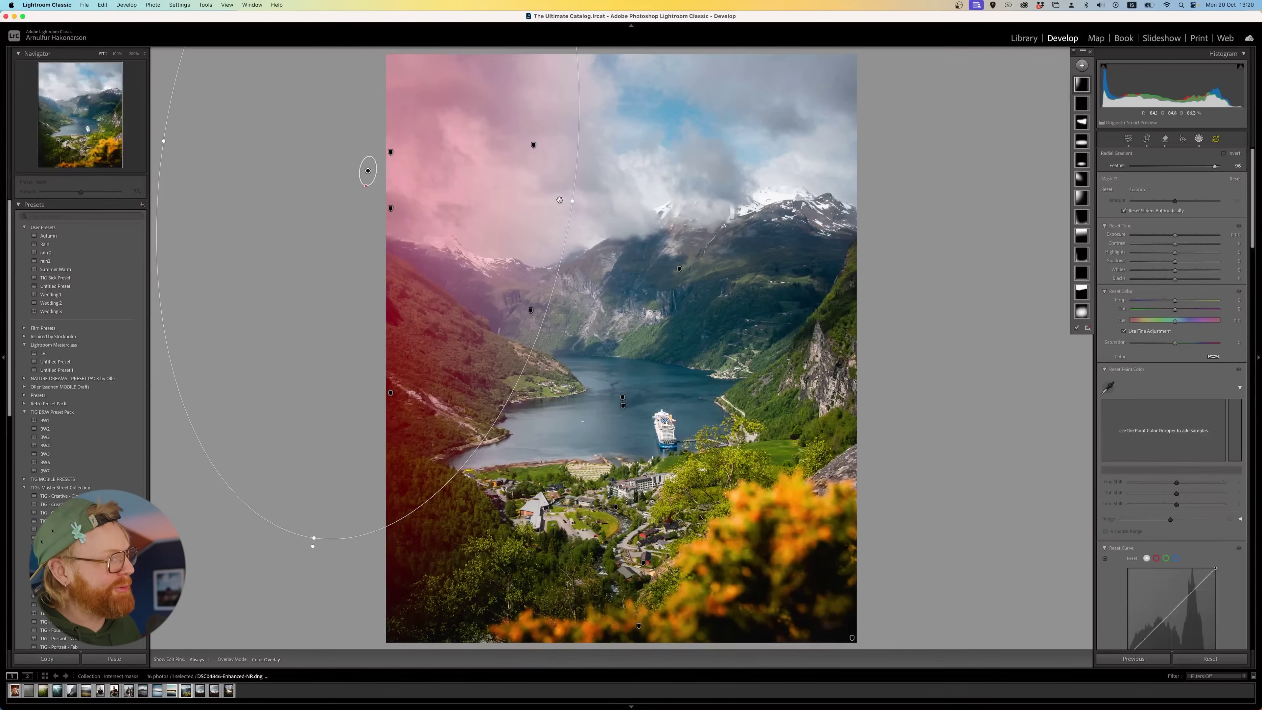
{"action": "left_click_drag", "start_coordinate": [572, 201], "coordinate": [620, 214]}
{"action": "key", "text": "alt"}
{"action": "left_click_drag", "start_coordinate": [556, 332], "coordinate": [544, 318]}
Reduce the haze, then raise the sky mask's Exposure to 0.21 and warm Temp to 56.
{"action": "scroll", "coordinate": [1208, 419], "scroll_direction": "down", "scroll_amount": 5}
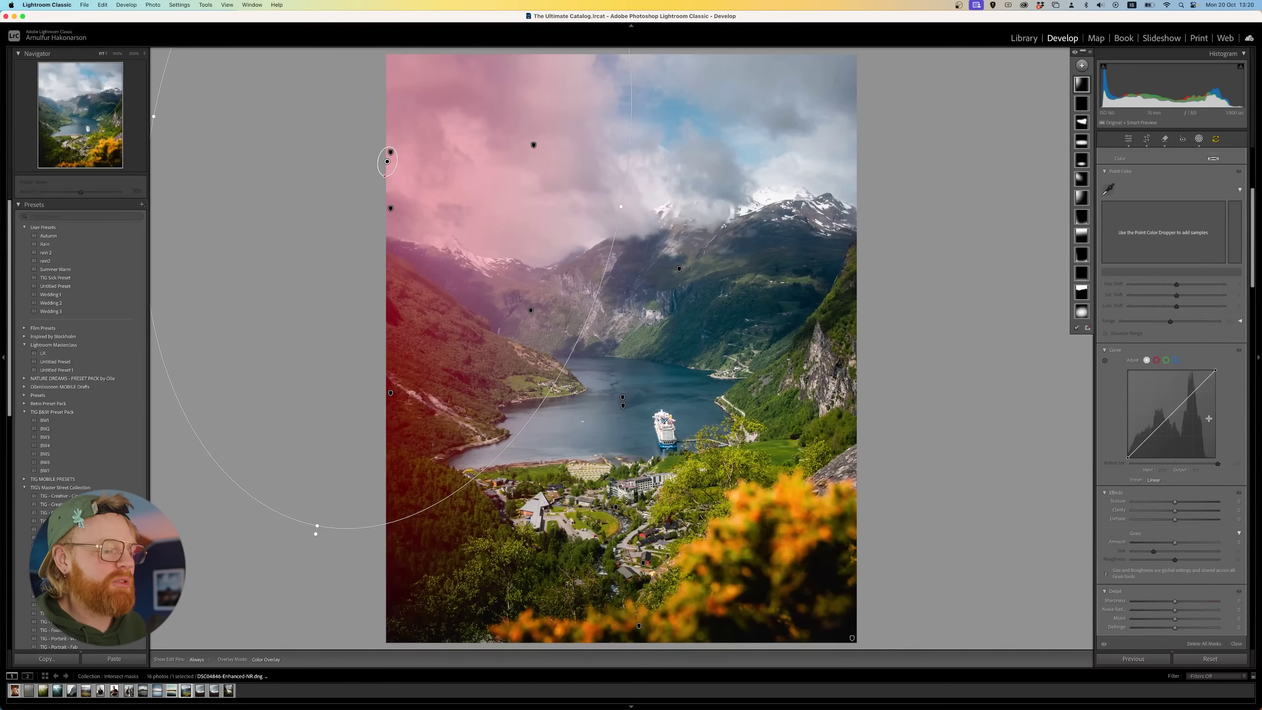
{"action": "left_click_drag", "start_coordinate": [1174, 519], "coordinate": [1146, 517]}
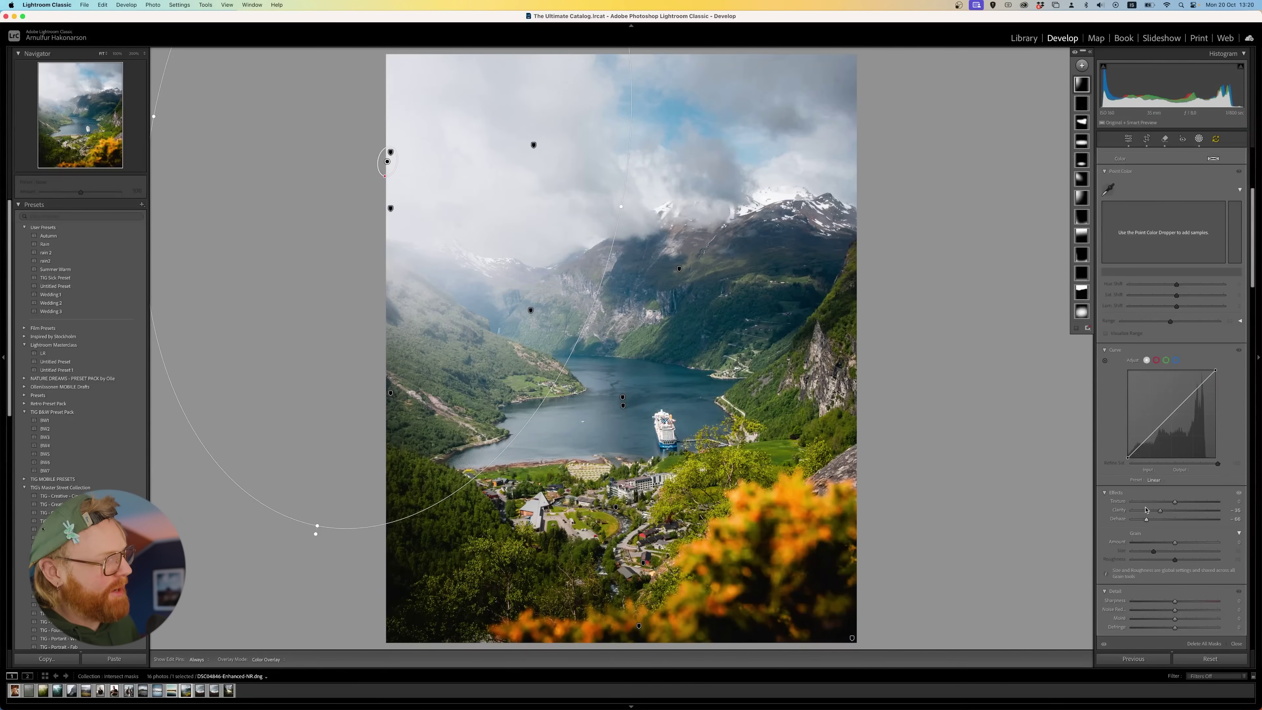
{"action": "left_click_drag", "start_coordinate": [1146, 518], "coordinate": [1170, 520]}
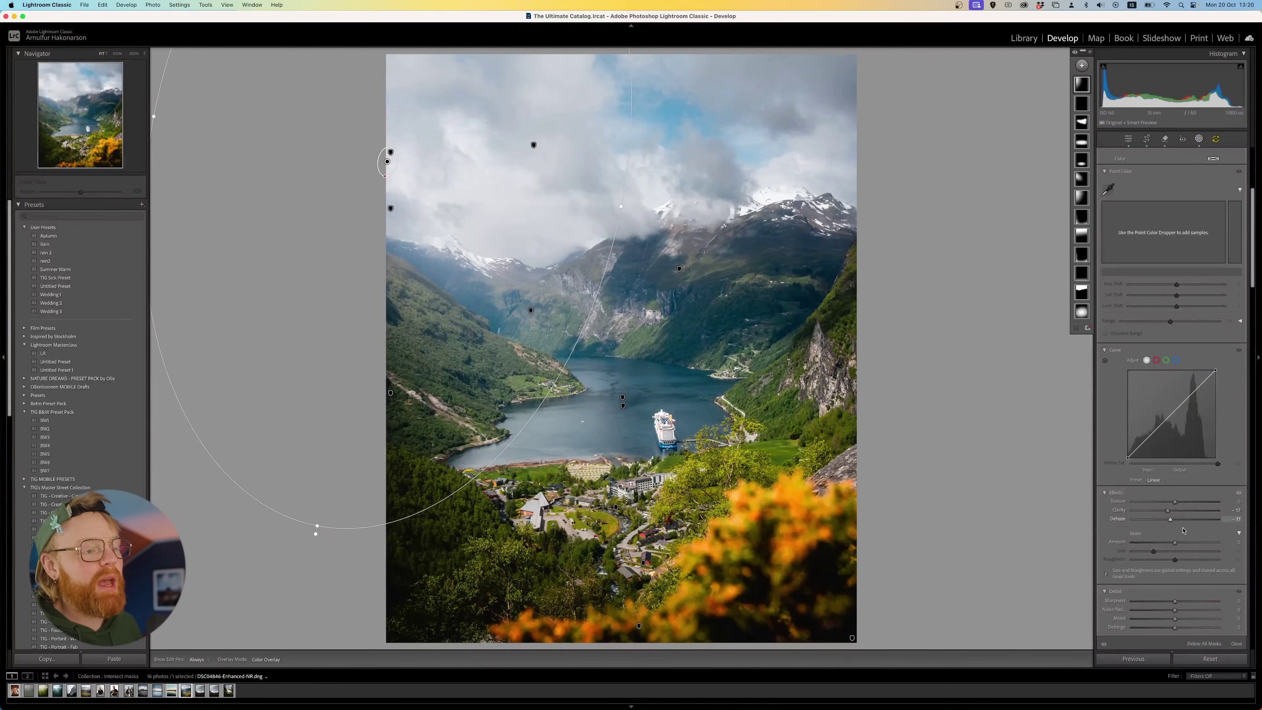
{"action": "scroll", "coordinate": [1186, 528], "scroll_direction": "up", "scroll_amount": 5}
{"action": "left_click_drag", "start_coordinate": [1175, 235], "coordinate": [1178, 237]}
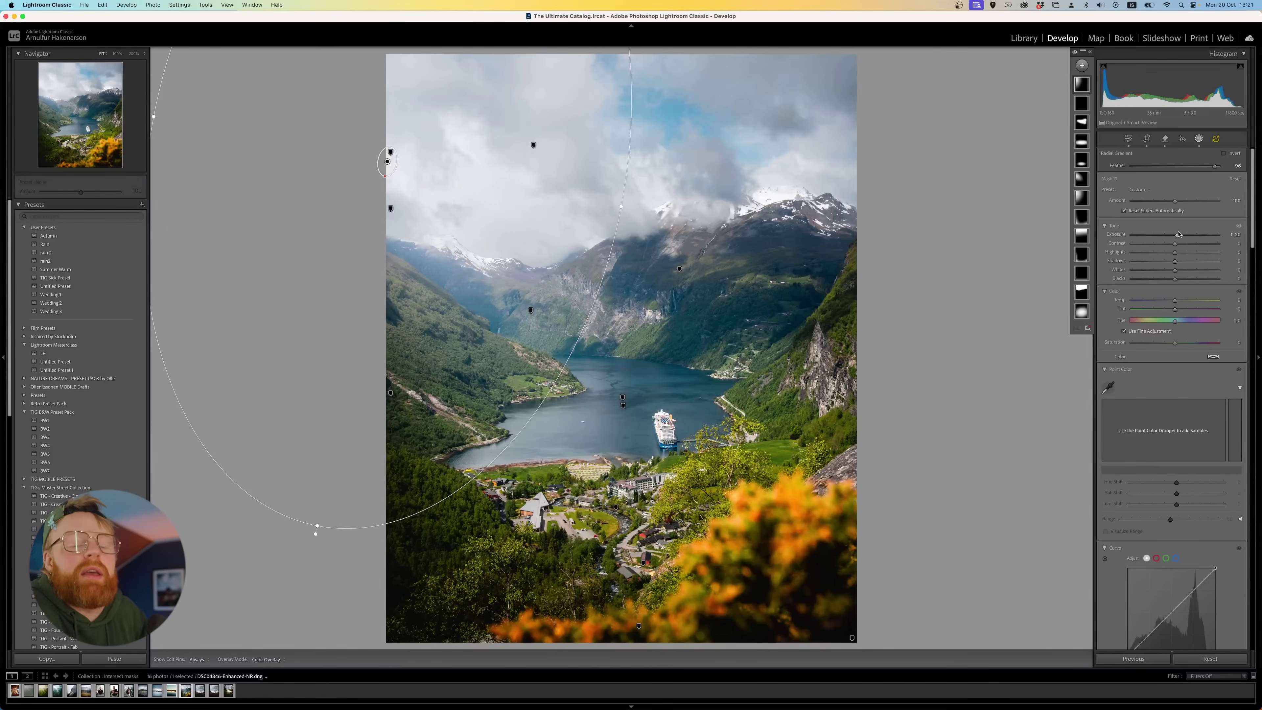
{"action": "left_click_drag", "start_coordinate": [1175, 241], "coordinate": [1176, 238]}
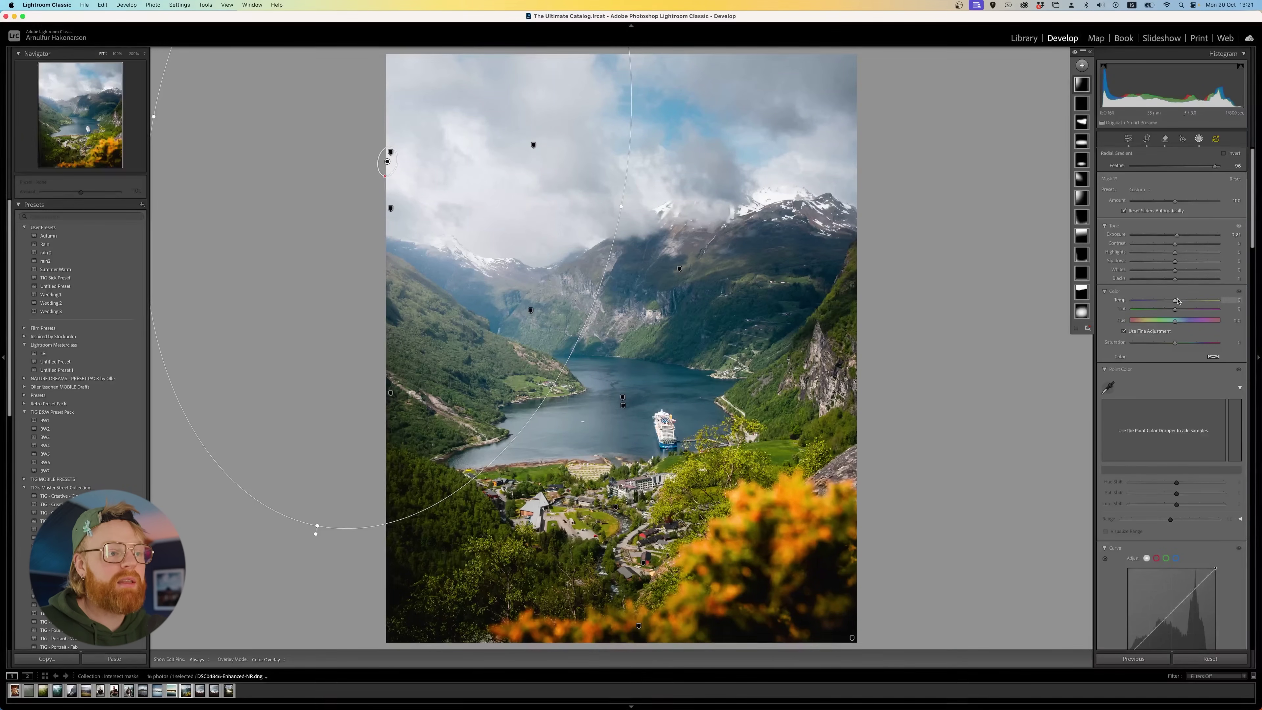
{"action": "left_click_drag", "start_coordinate": [1176, 300], "coordinate": [1193, 301]}
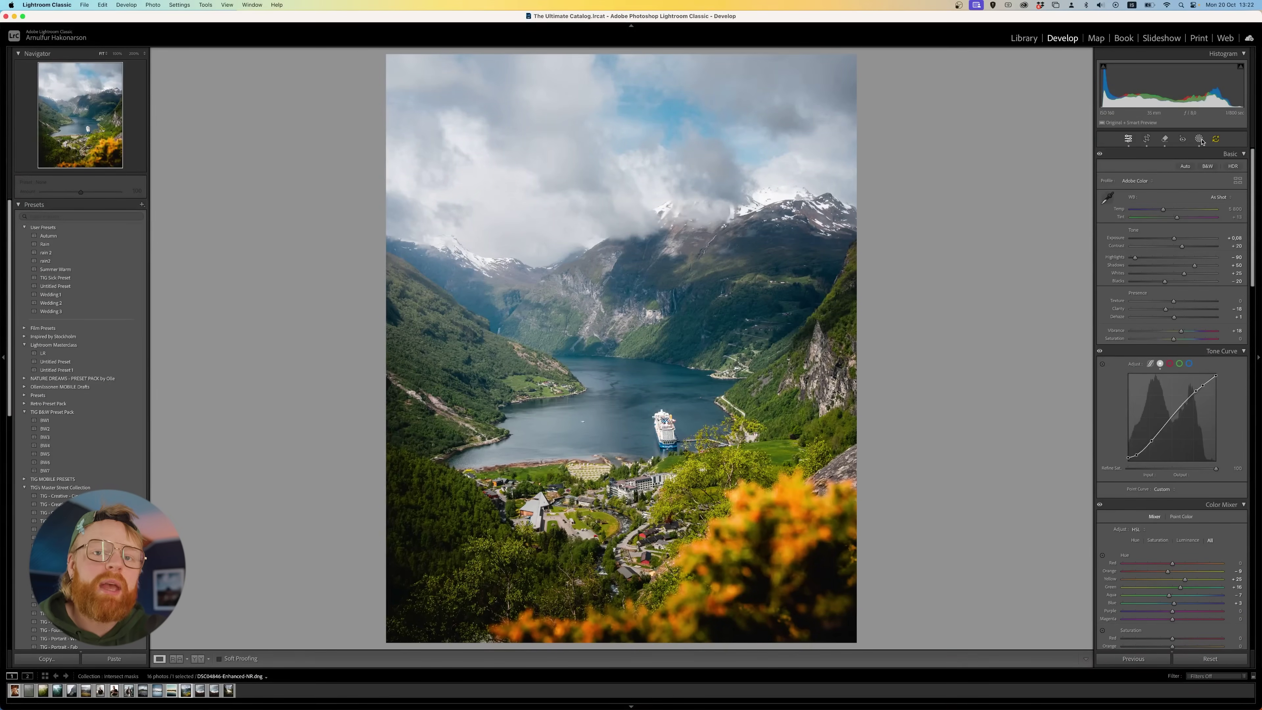
Open the Masks panel on the fjord photo to show its existing mask pins.
{"action": "left_click", "coordinate": [1198, 139]}
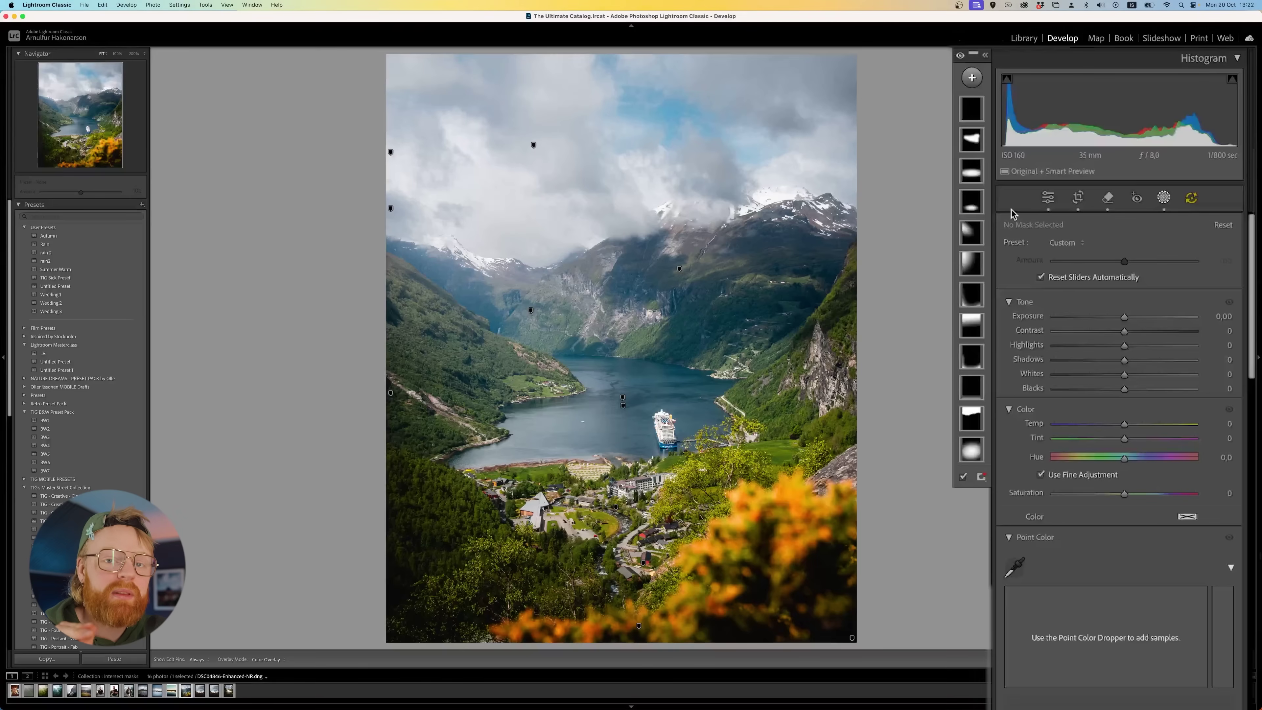
Reposition the fjord photo's radial sky Masks 7 and 8 by dragging their ellipses.
{"action": "left_click", "coordinate": [390, 152]}
{"action": "left_click_drag", "start_coordinate": [415, 157], "coordinate": [419, 176]}
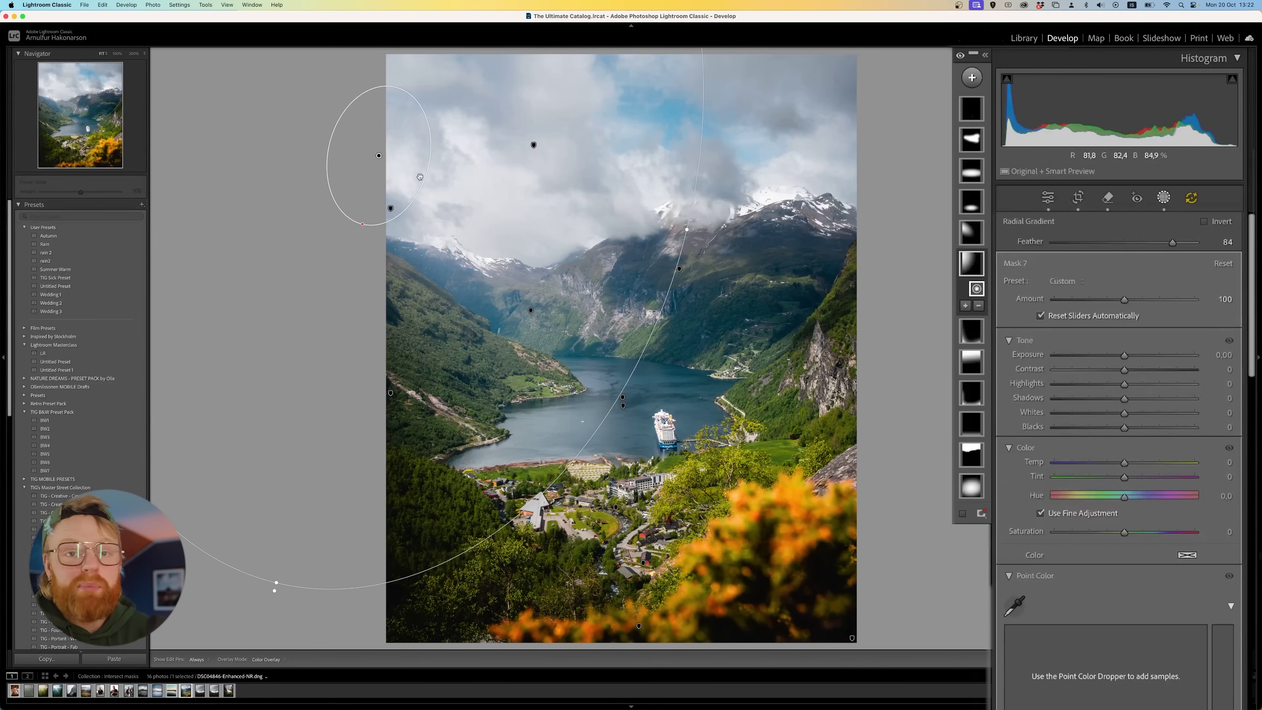
{"action": "left_click", "coordinate": [971, 230]}
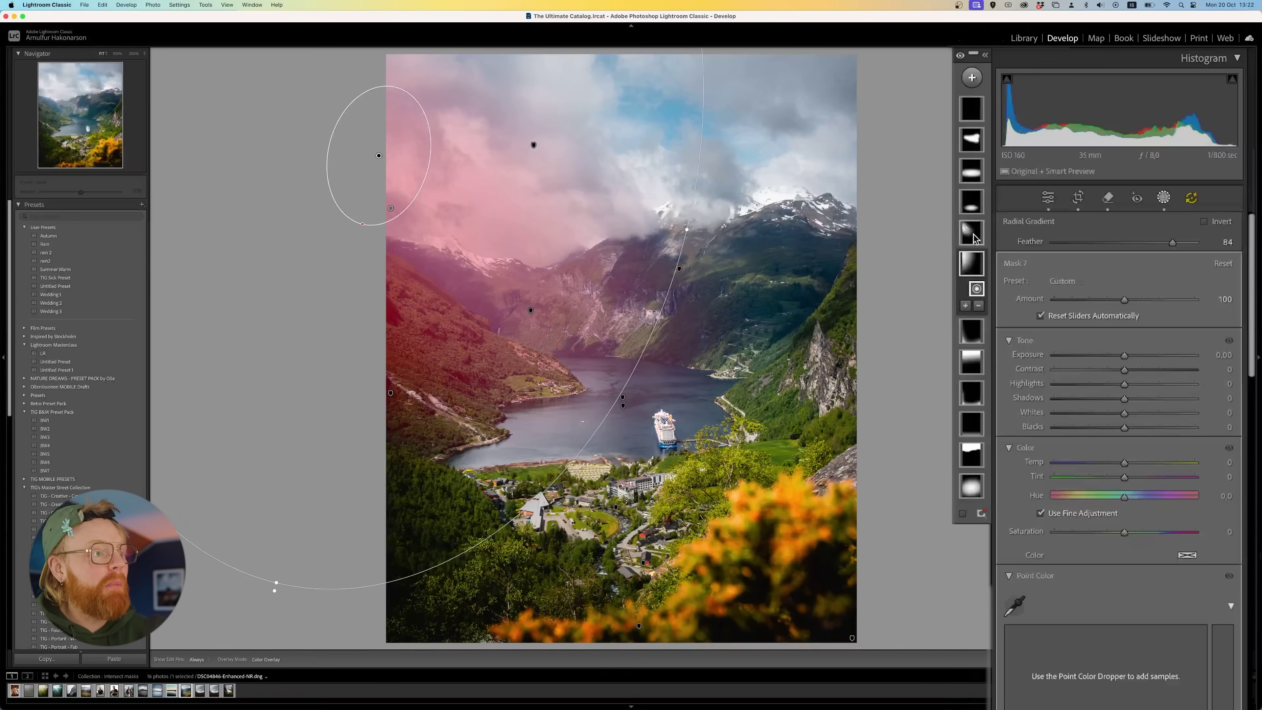
{"action": "left_click_drag", "start_coordinate": [405, 202], "coordinate": [408, 194]}
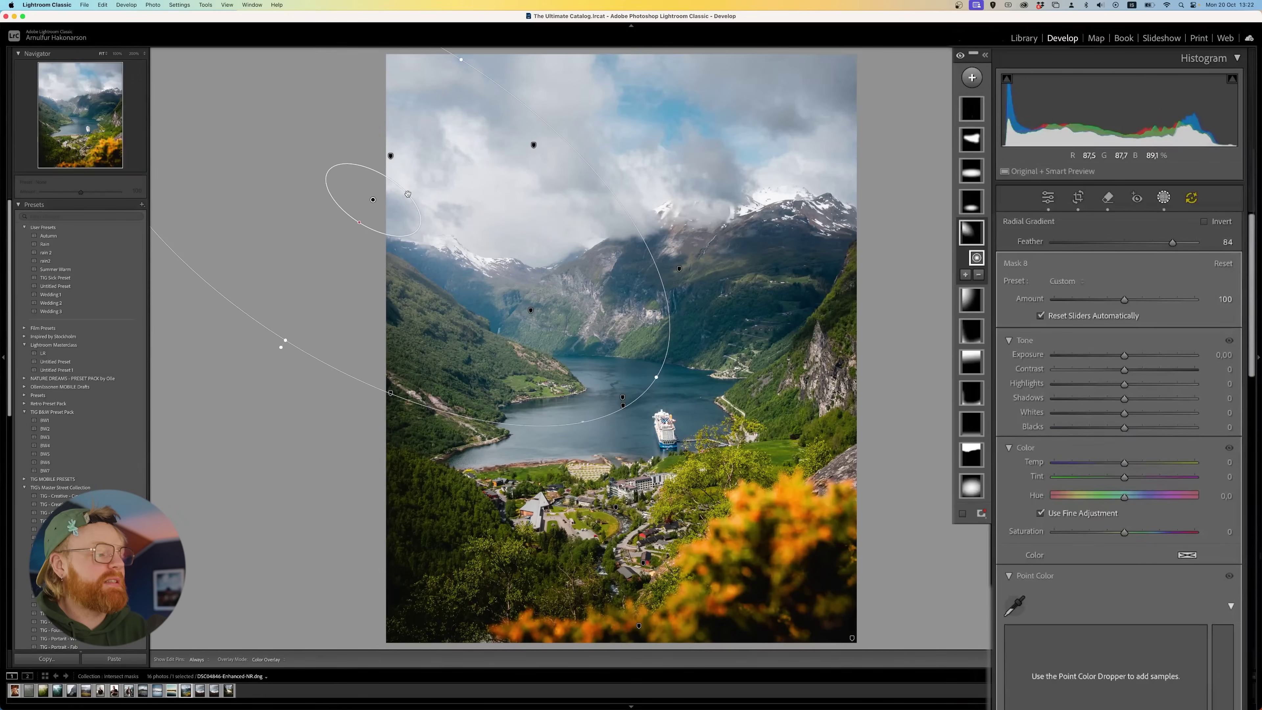
Try a strong Dehaze in the sky mask, undo it, and move the sky ellipses up and right.
{"action": "scroll", "coordinate": [1102, 527], "scroll_direction": "down", "scroll_amount": 15}
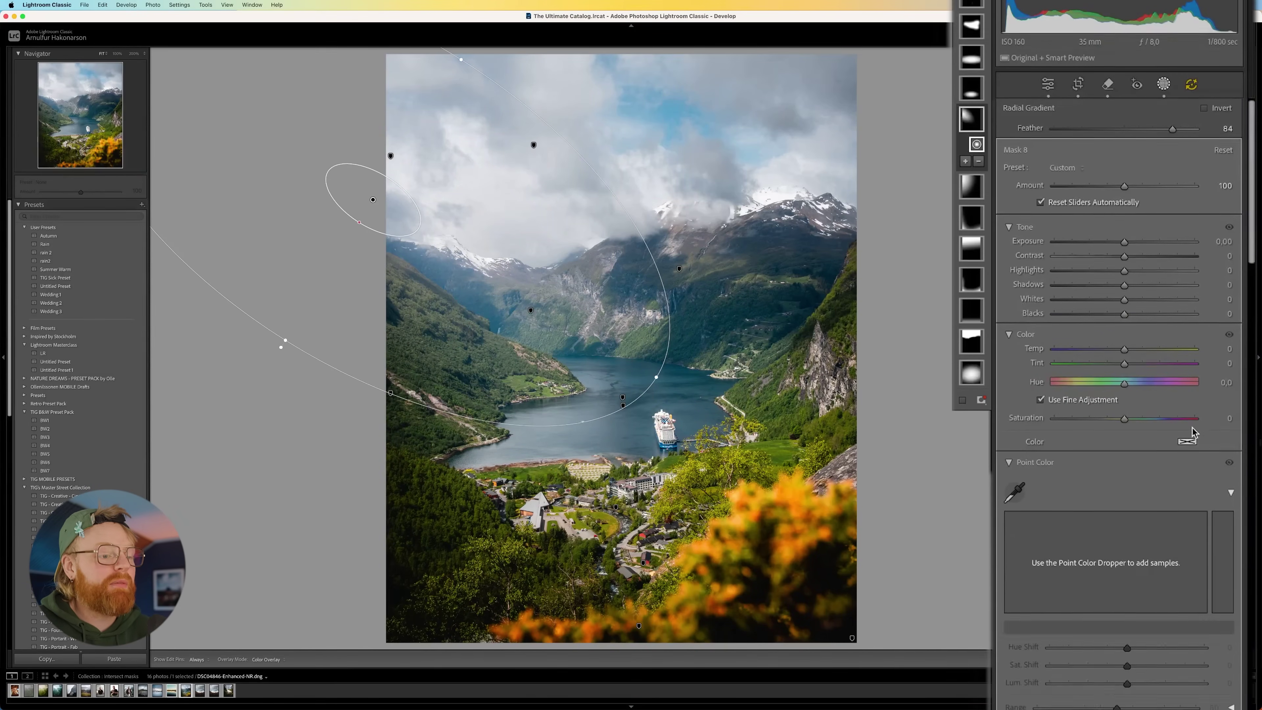
{"action": "left_click_drag", "start_coordinate": [1101, 527], "coordinate": [1064, 527]}
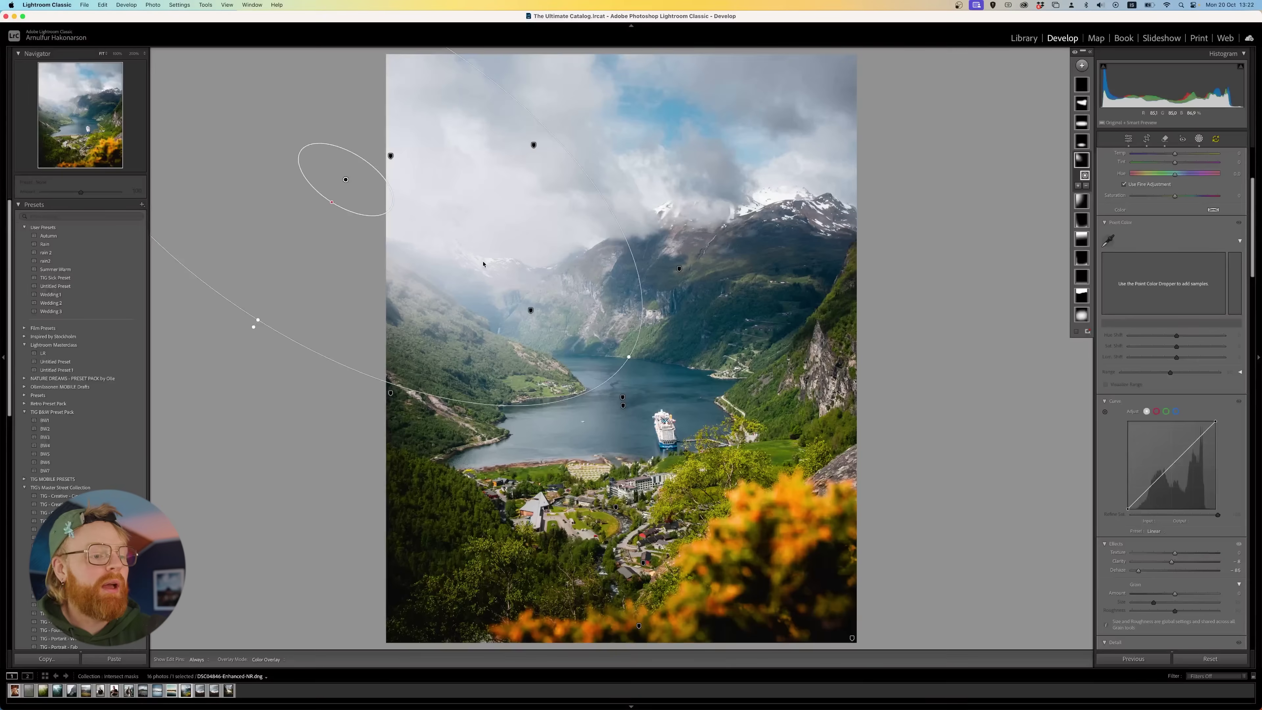
{"action": "key", "text": "super+z"}
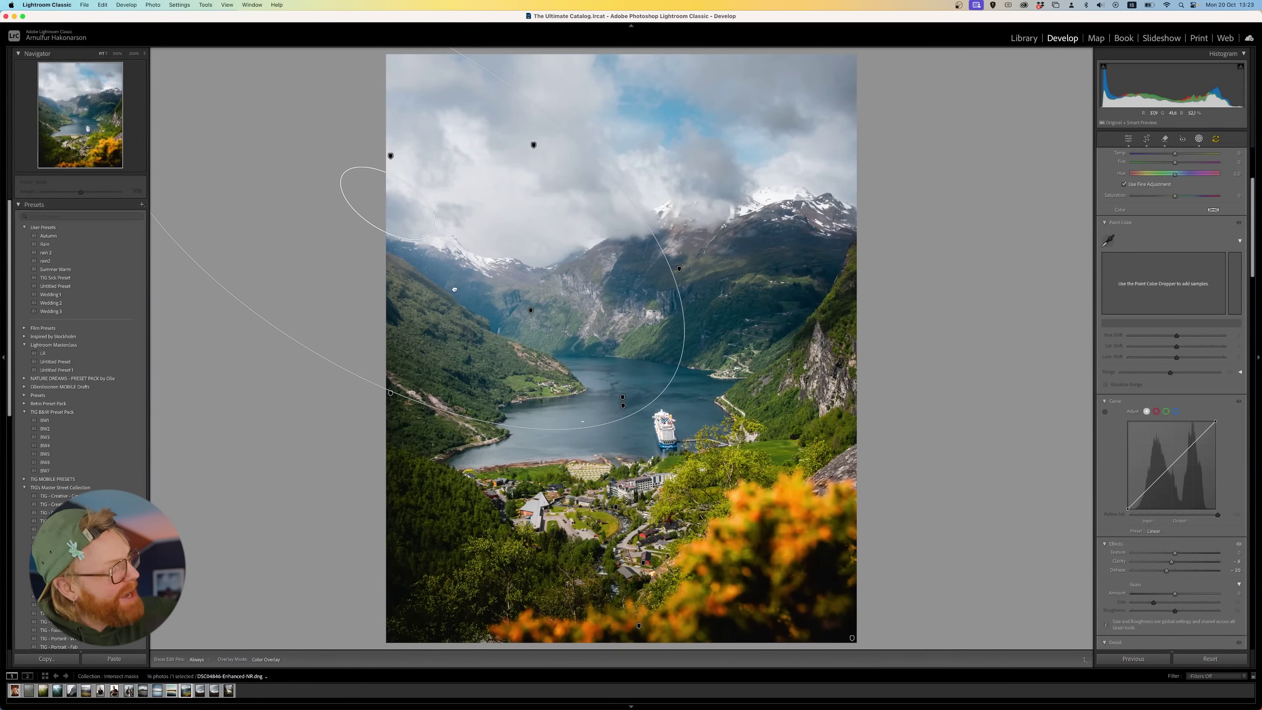
{"action": "left_click_drag", "start_coordinate": [456, 290], "coordinate": [529, 304]}
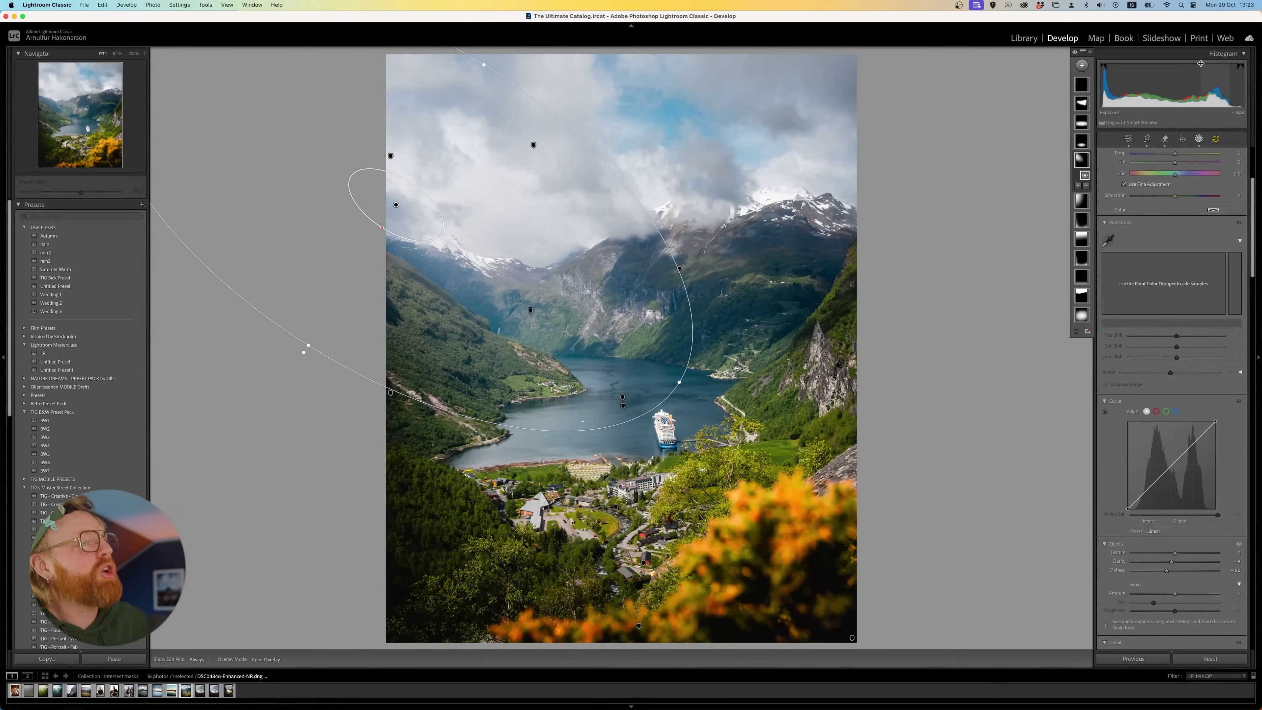
{"action": "left_click", "coordinate": [1082, 202]}
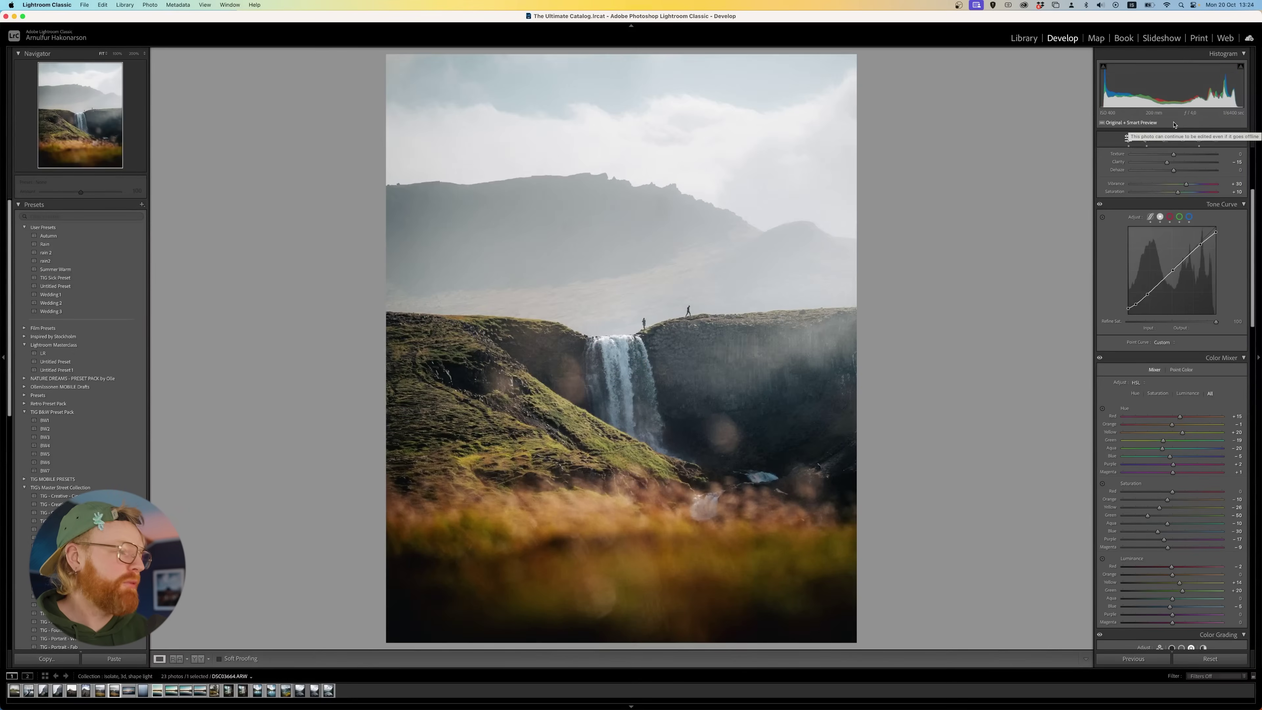
On the waterfall photo, move radial Mask 5's ellipse up and right over the sky.
{"action": "left_click", "coordinate": [1199, 138]}
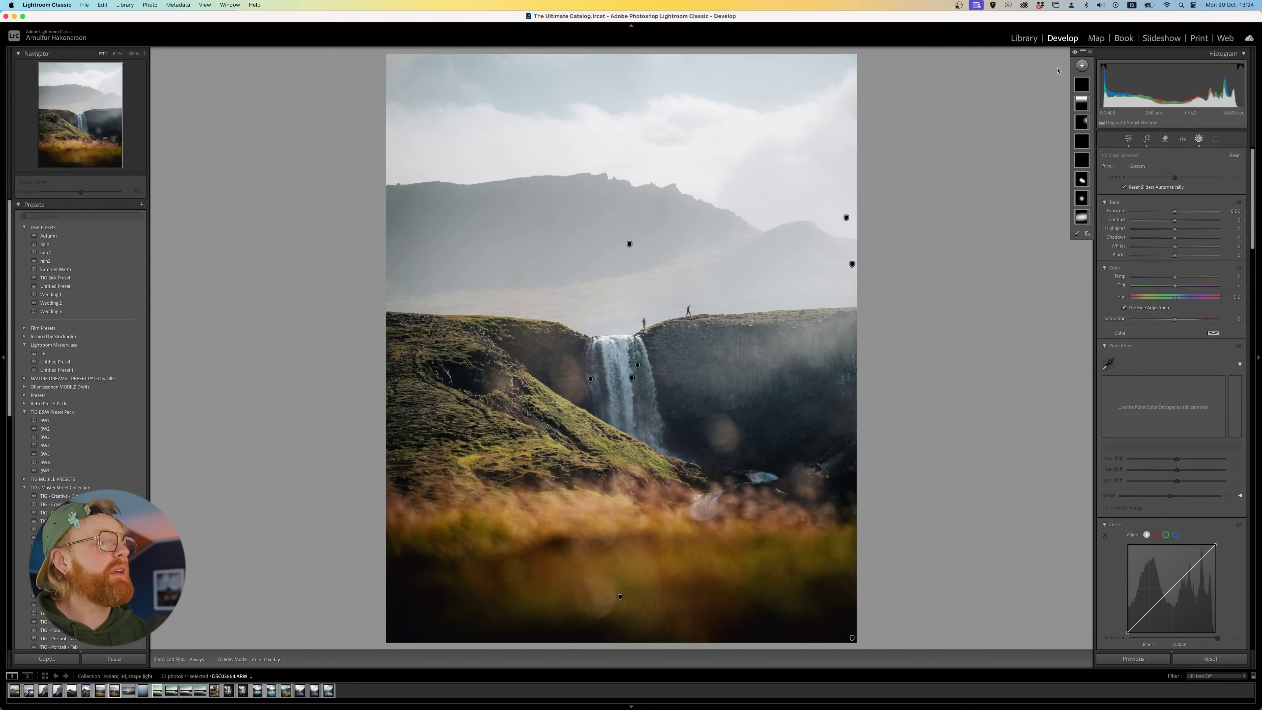
{"action": "left_click", "coordinate": [1074, 52]}
{"action": "left_click", "coordinate": [1075, 52]}
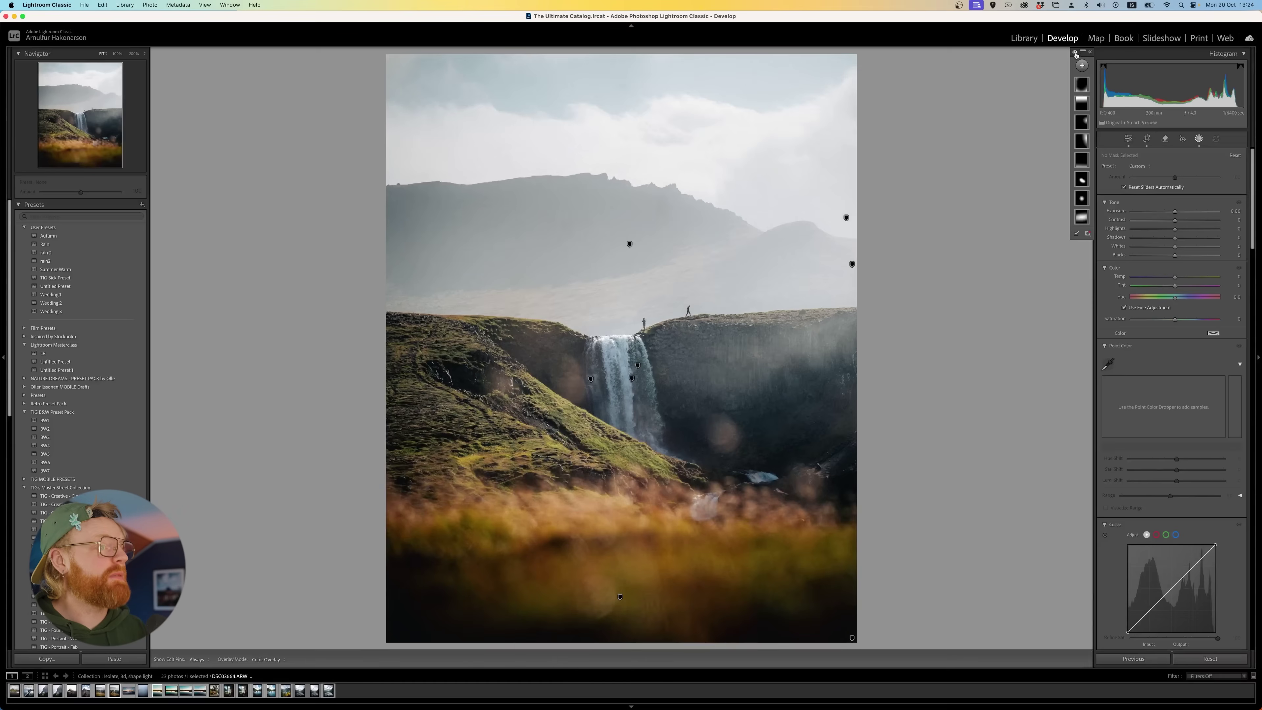
{"action": "left_click", "coordinate": [1081, 141]}
{"action": "left_click_drag", "start_coordinate": [885, 249], "coordinate": [897, 222]}
{"action": "left_click", "coordinate": [1088, 128]}
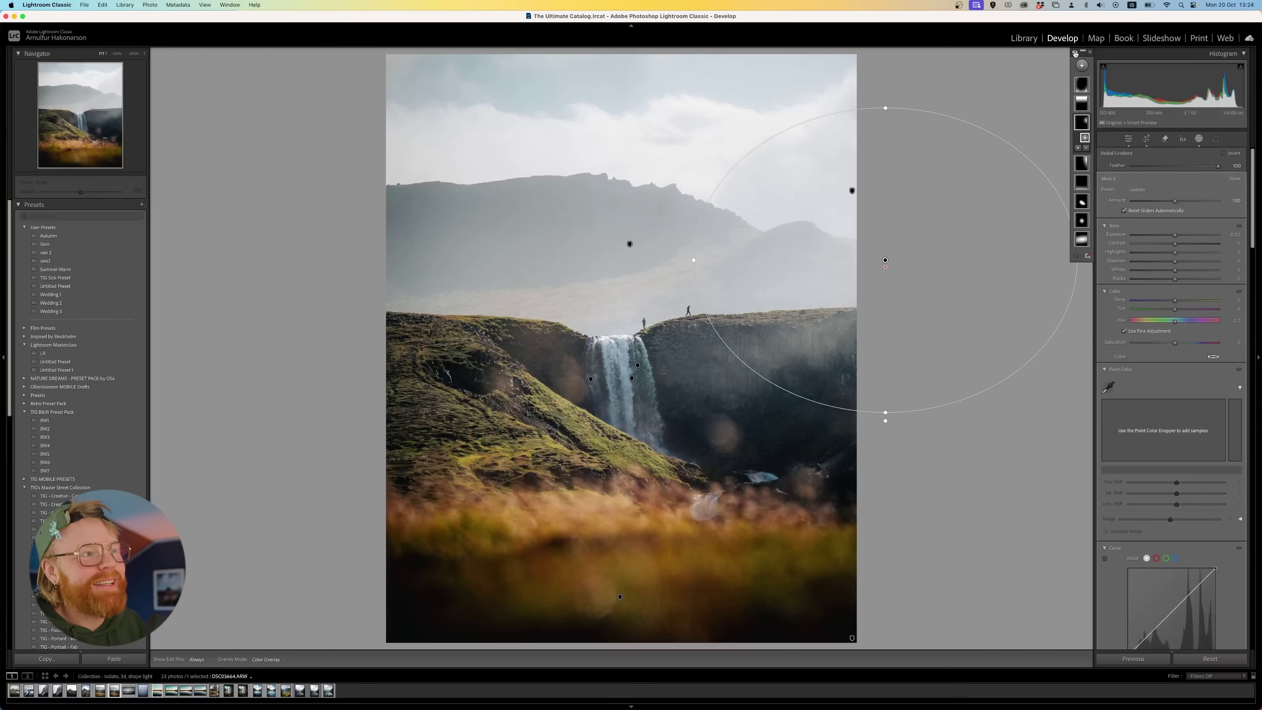
Add a linear gradient rising from the photo's bottom at -0.38 exposure.
{"action": "left_click", "coordinate": [1080, 67]}
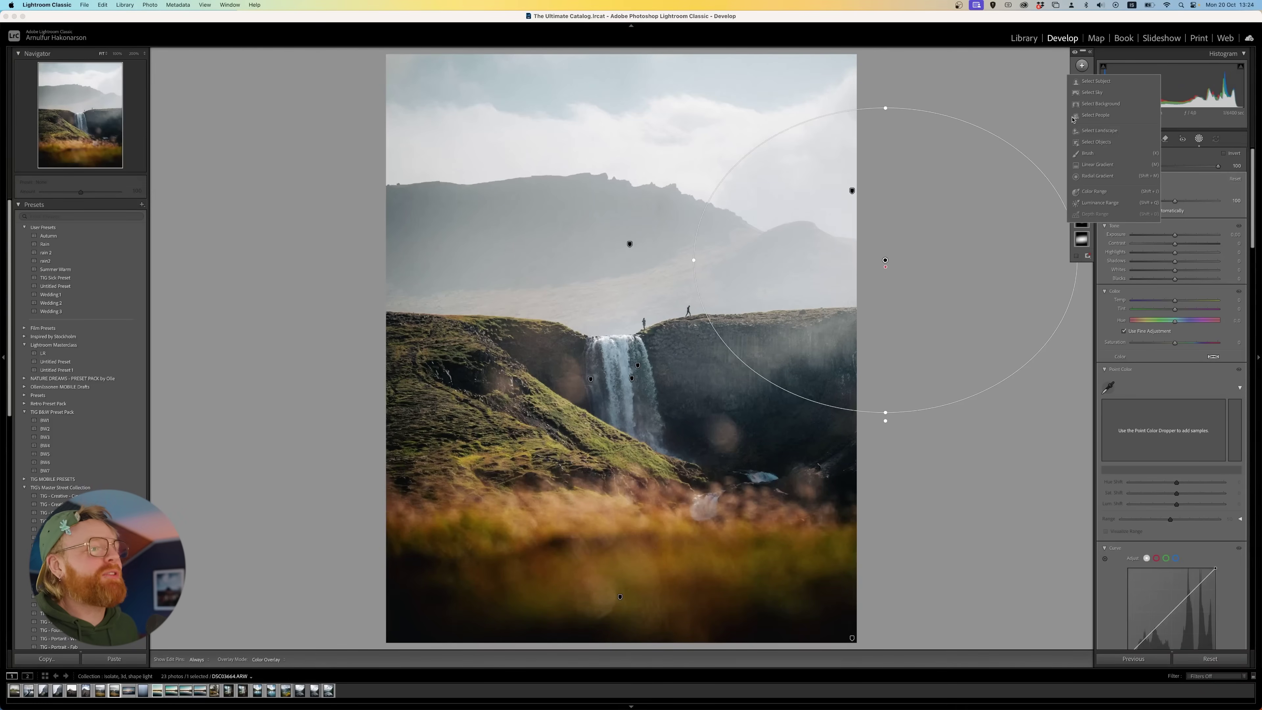
{"action": "left_click", "coordinate": [1097, 165]}
{"action": "left_click_drag", "start_coordinate": [619, 617], "coordinate": [623, 393]}
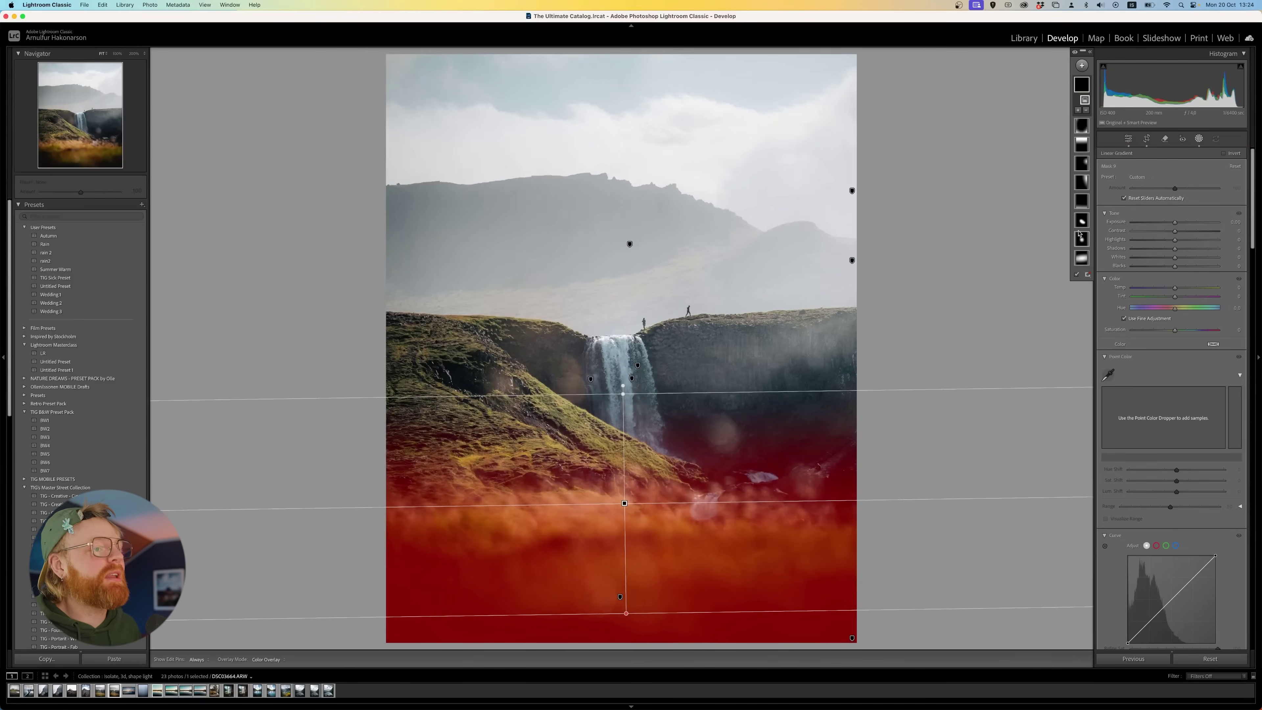
{"action": "left_click_drag", "start_coordinate": [1175, 222], "coordinate": [1169, 221]}
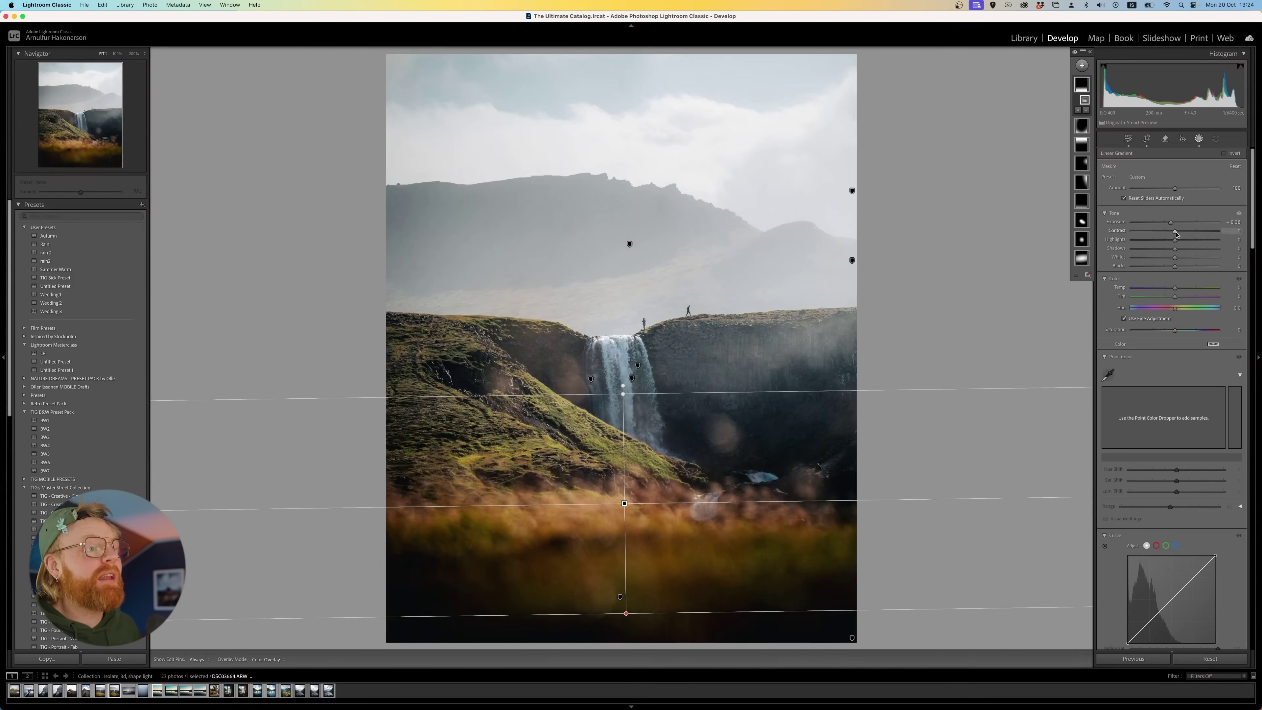
Brush a mask along the right and bottom edges at -0.17 exposure, then lower the linear gradient.
{"action": "left_click", "coordinate": [1082, 67]}
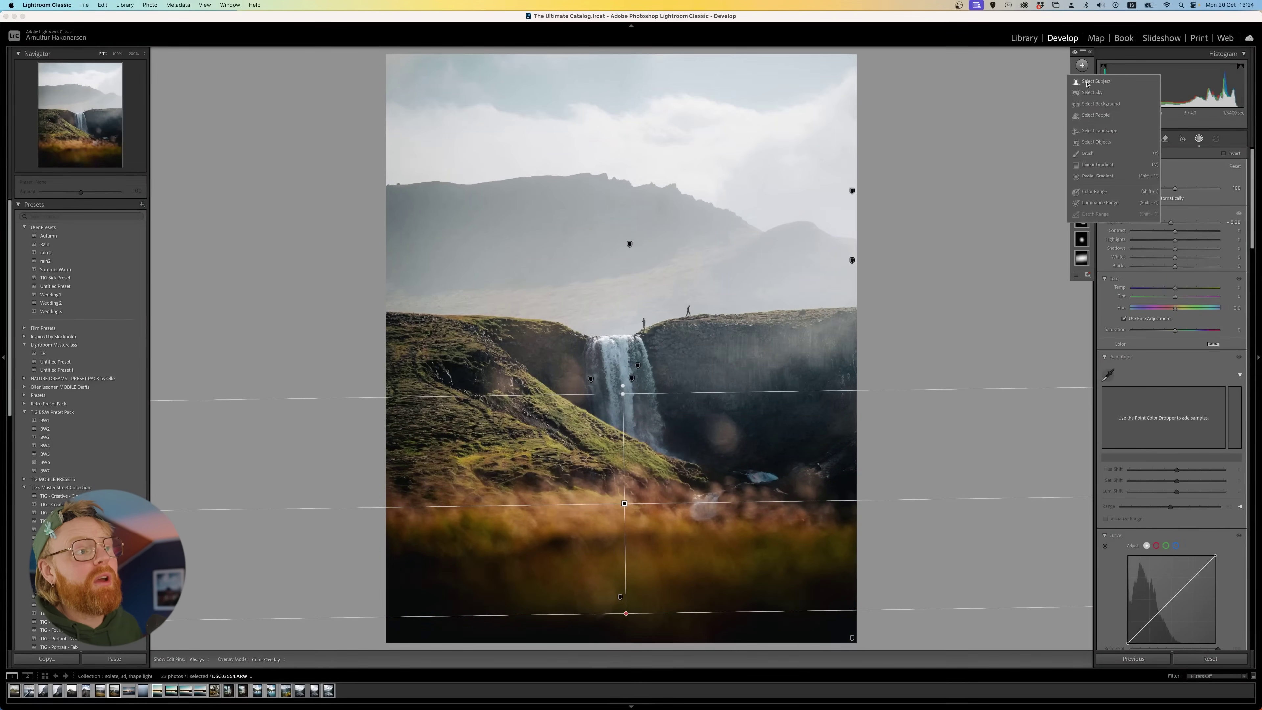
{"action": "left_click", "coordinate": [1103, 132]}
{"action": "mouse_move", "coordinate": [915, 427]}
{"action": "left_mouse_down"}
{"action": "mouse_move", "coordinate": [909, 596]}
{"action": "mouse_move", "coordinate": [889, 685]}
{"action": "mouse_move", "coordinate": [398, 677]}
{"action": "mouse_move", "coordinate": [257, 521]}
{"action": "left_mouse_up"}
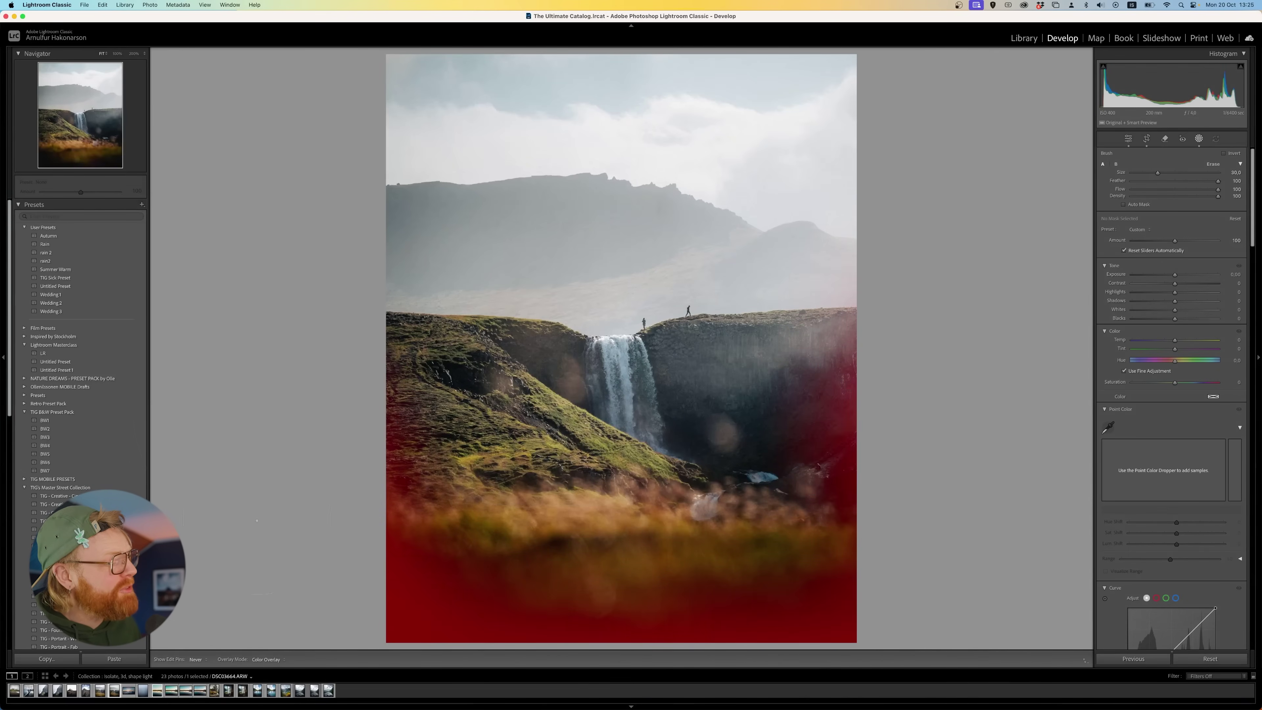
{"action": "left_click_drag", "start_coordinate": [274, 446], "coordinate": [275, 446]}
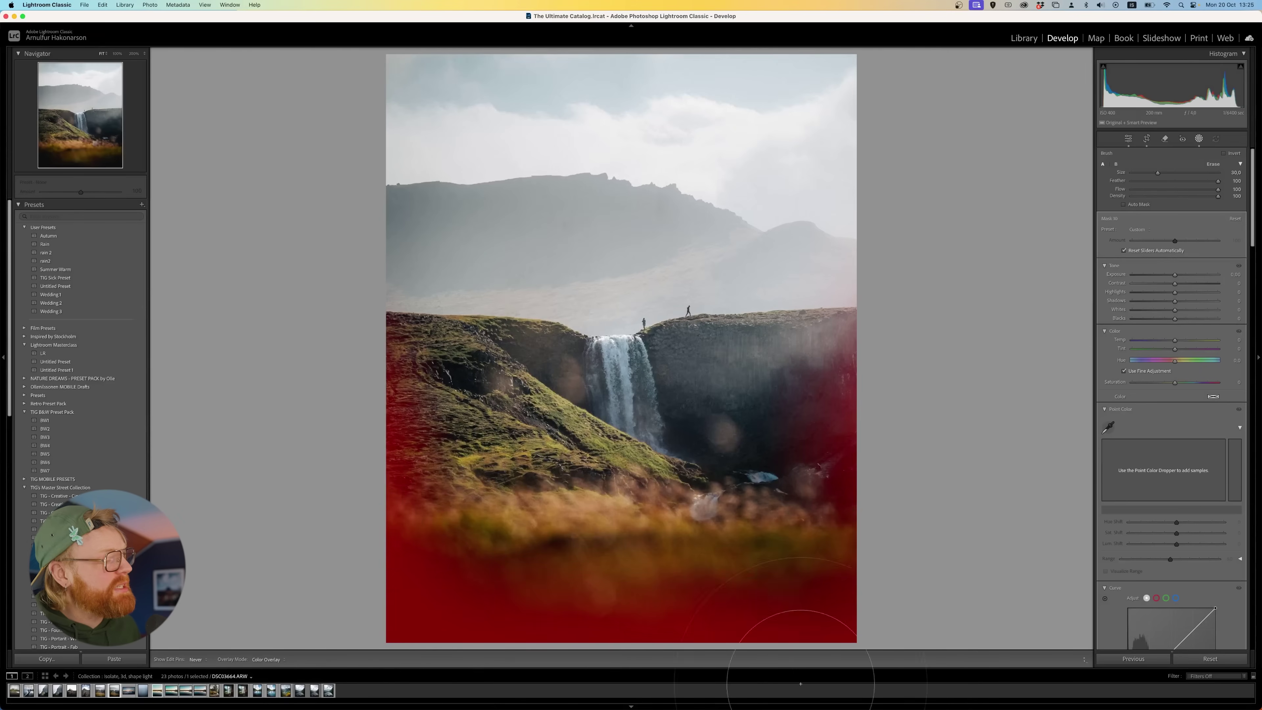
{"action": "left_click_drag", "start_coordinate": [1175, 274], "coordinate": [1170, 277]}
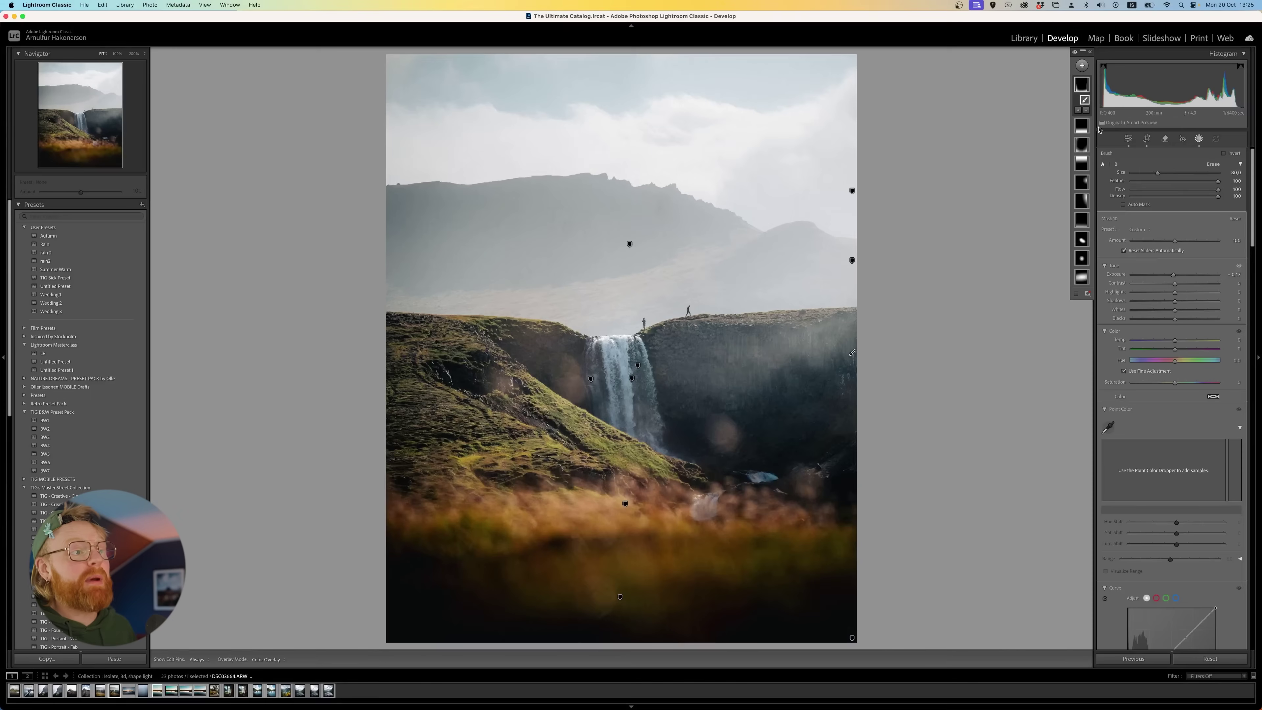
{"action": "left_click", "coordinate": [624, 503]}
{"action": "mouse_move", "coordinate": [623, 503]}
{"action": "left_mouse_down"}
{"action": "mouse_move", "coordinate": [620, 517]}
{"action": "mouse_move", "coordinate": [622, 499]}
{"action": "left_mouse_up"}
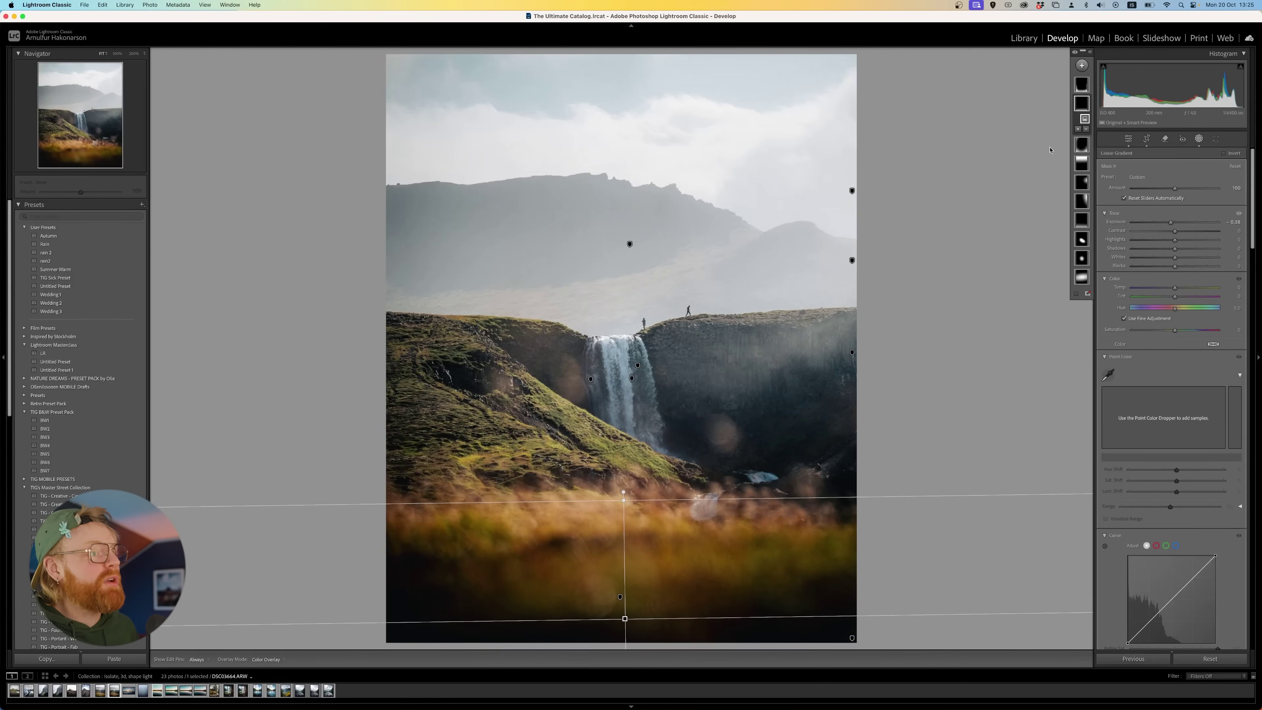
Set Mask 9's exposure to -1.61 and add a second bottom linear gradient at -0.23 exposure.
{"action": "left_click", "coordinate": [1158, 223]}
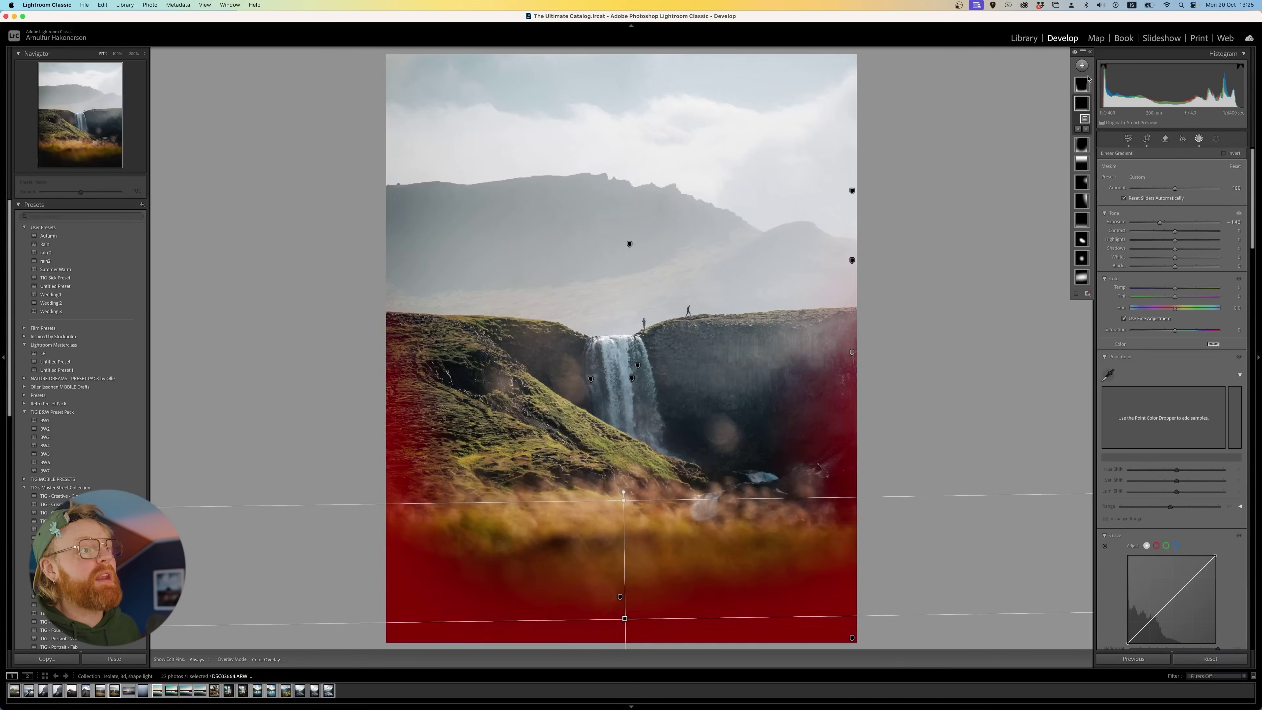
{"action": "left_click", "coordinate": [718, 502]}
{"action": "left_click_drag", "start_coordinate": [639, 548], "coordinate": [644, 302]}
{"action": "left_click_drag", "start_coordinate": [647, 580], "coordinate": [646, 681]}
{"action": "left_click_drag", "start_coordinate": [1174, 222], "coordinate": [1173, 224]}
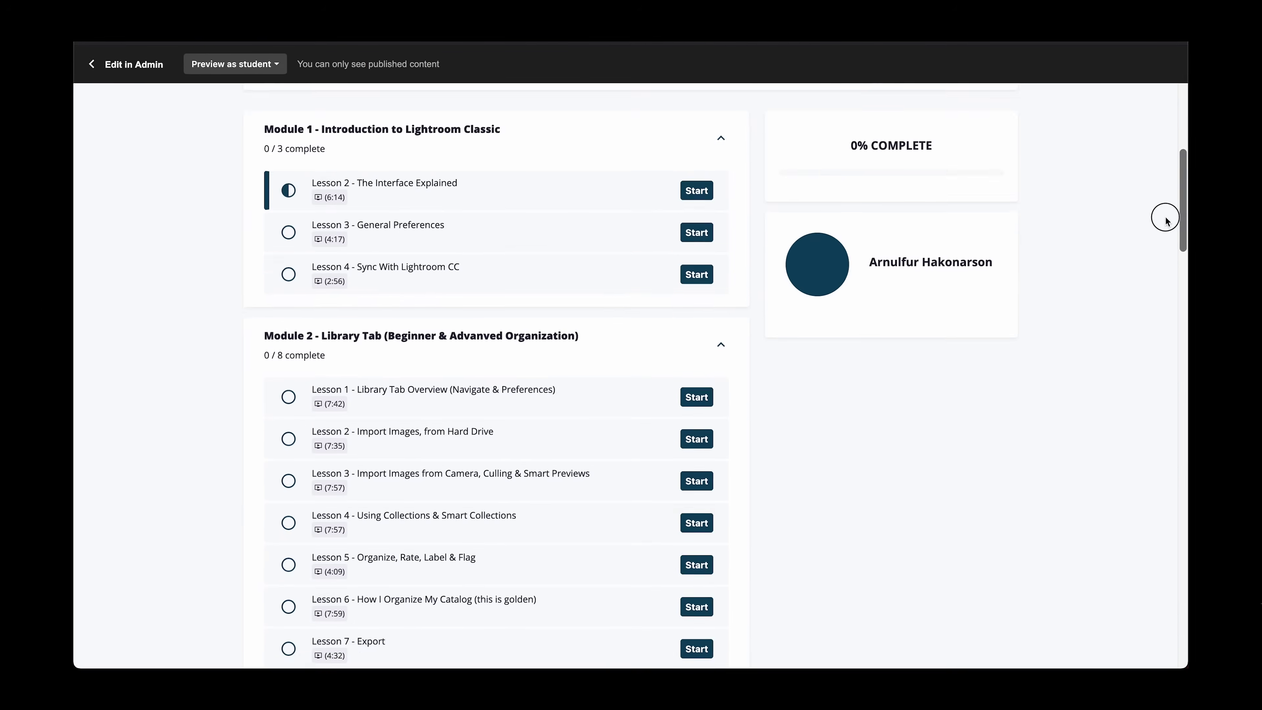
Scroll the course curriculum down to Module 3 - Develop Tab (Beginners) and its lessons.
{"action": "scroll", "coordinate": [1169, 224], "scroll_direction": "down", "scroll_amount": 8}
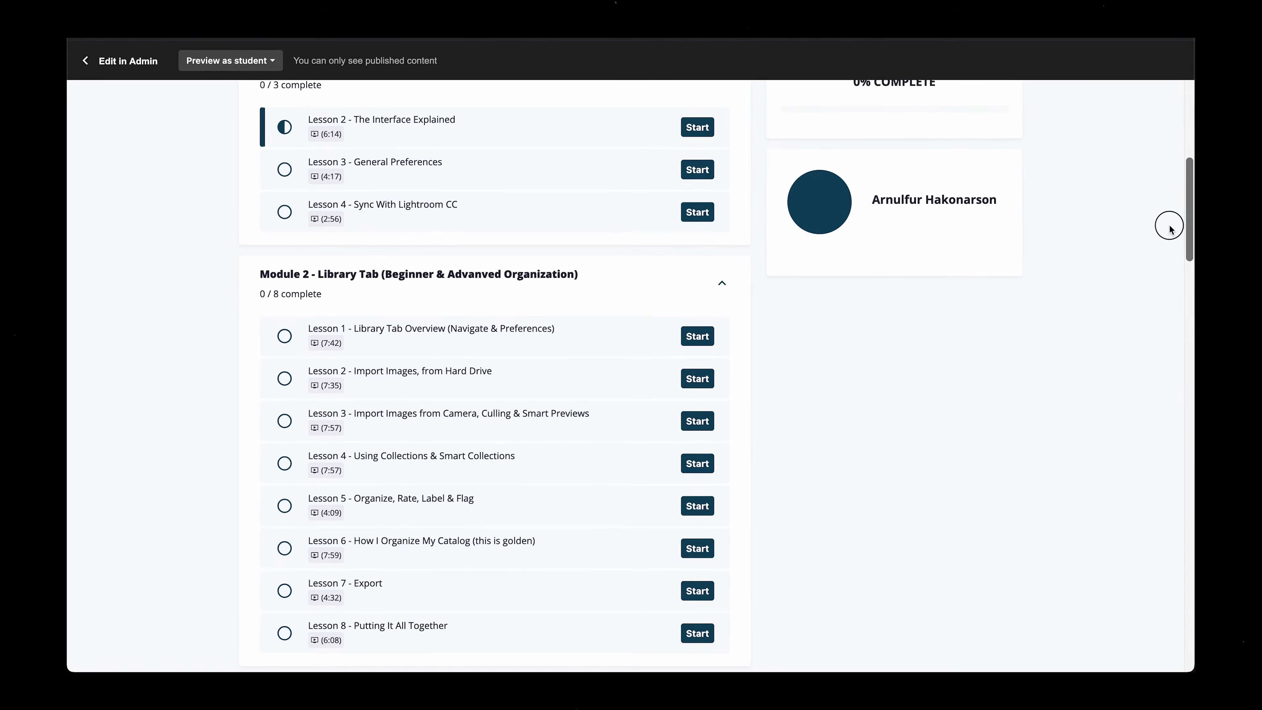
{"action": "scroll", "coordinate": [1176, 285], "scroll_direction": "down", "scroll_amount": 5}
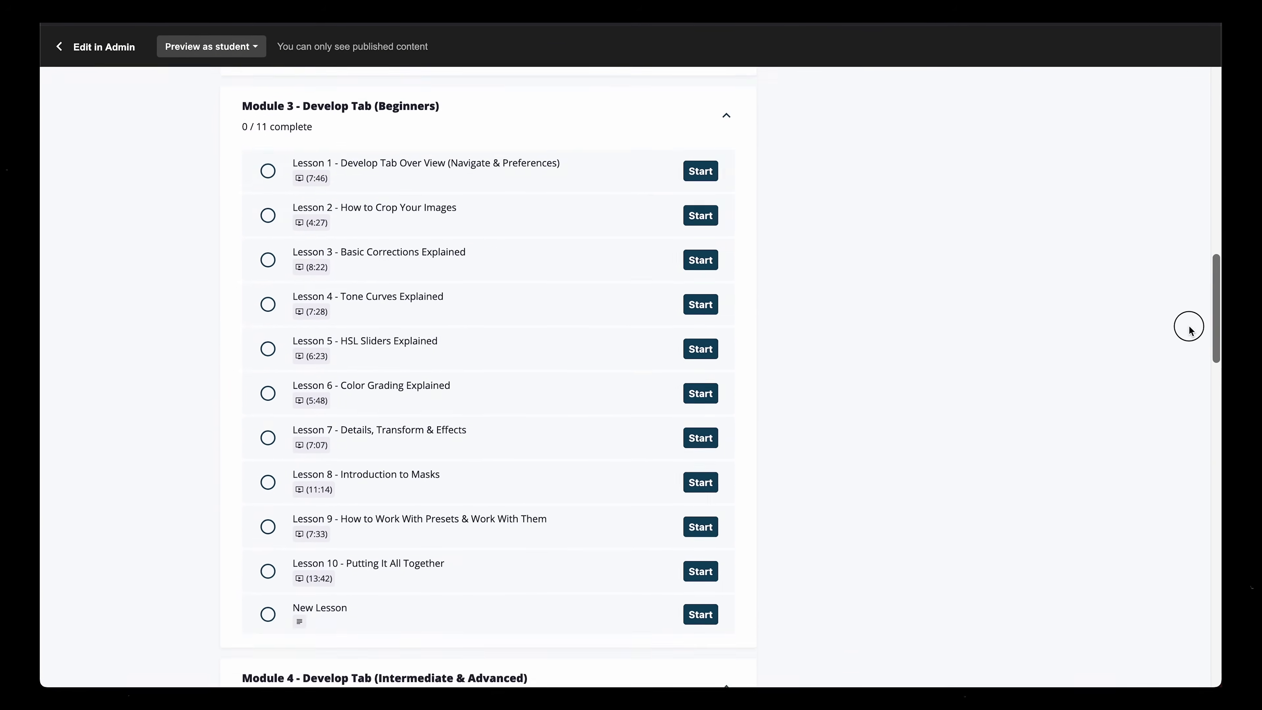
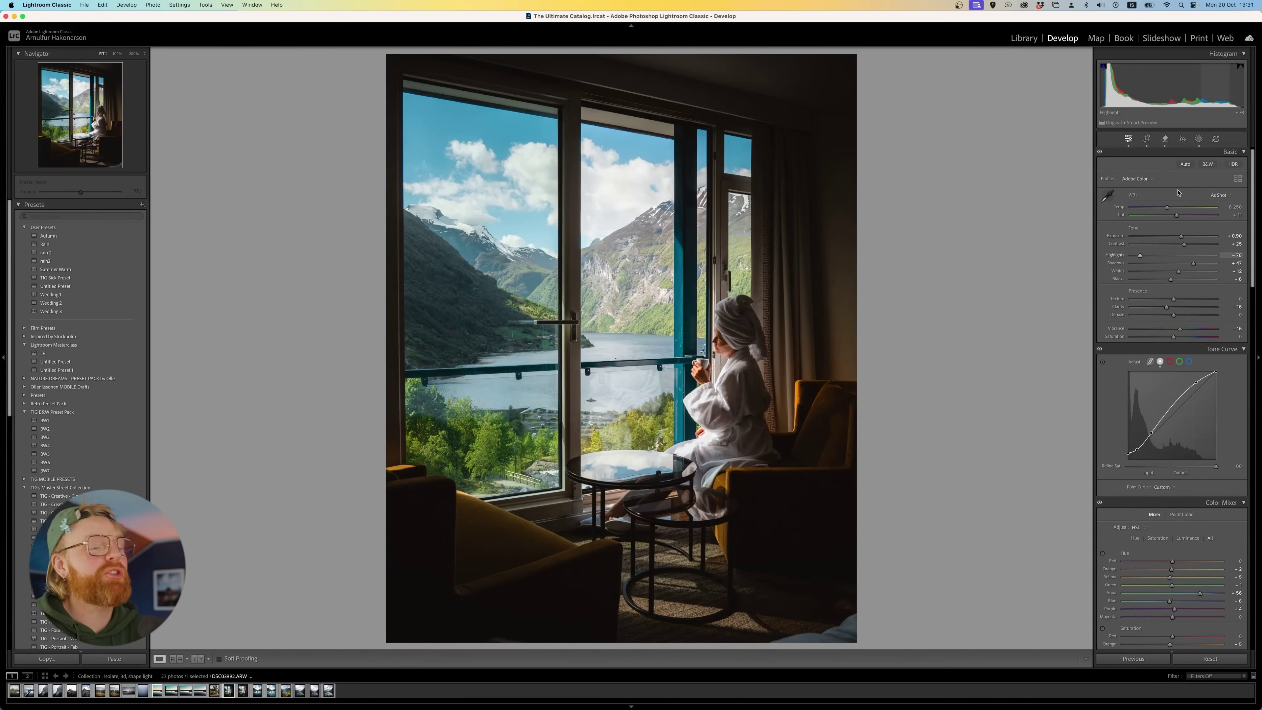
Add a Luminance Range mask to the window photo by sampling the bright sky.
{"action": "left_click", "coordinate": [1199, 140]}
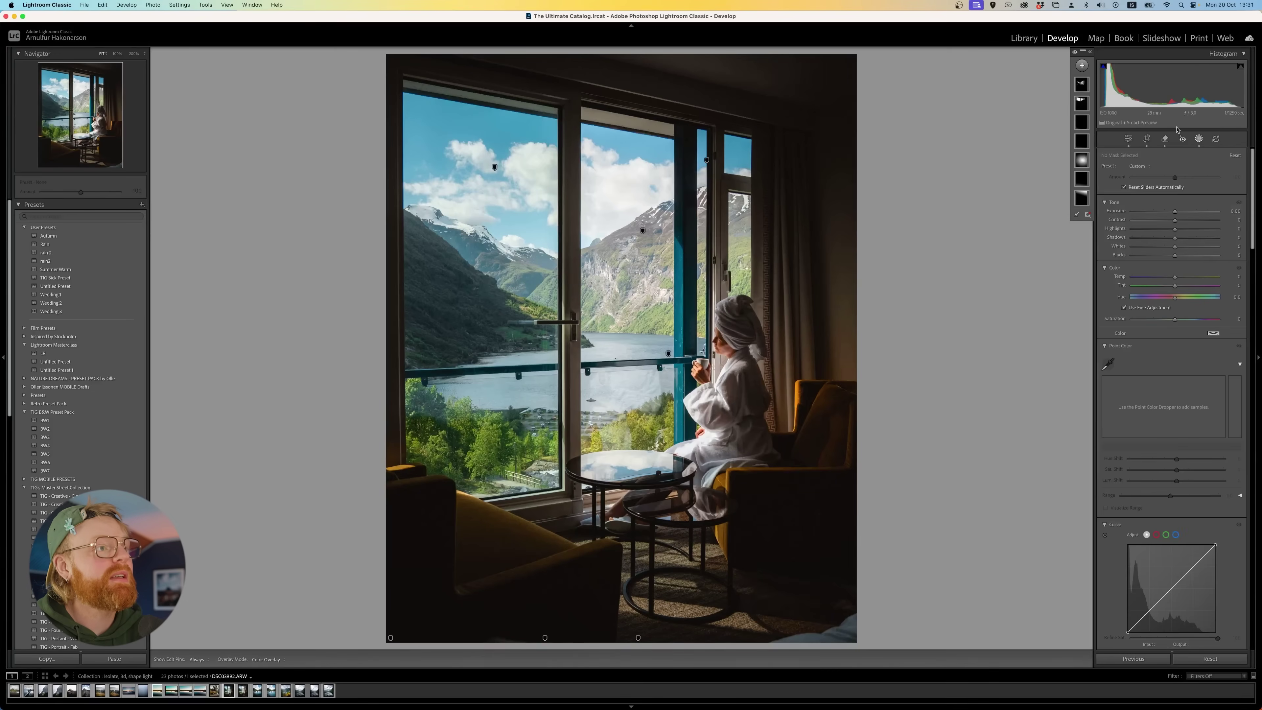
{"action": "left_click", "coordinate": [1081, 65]}
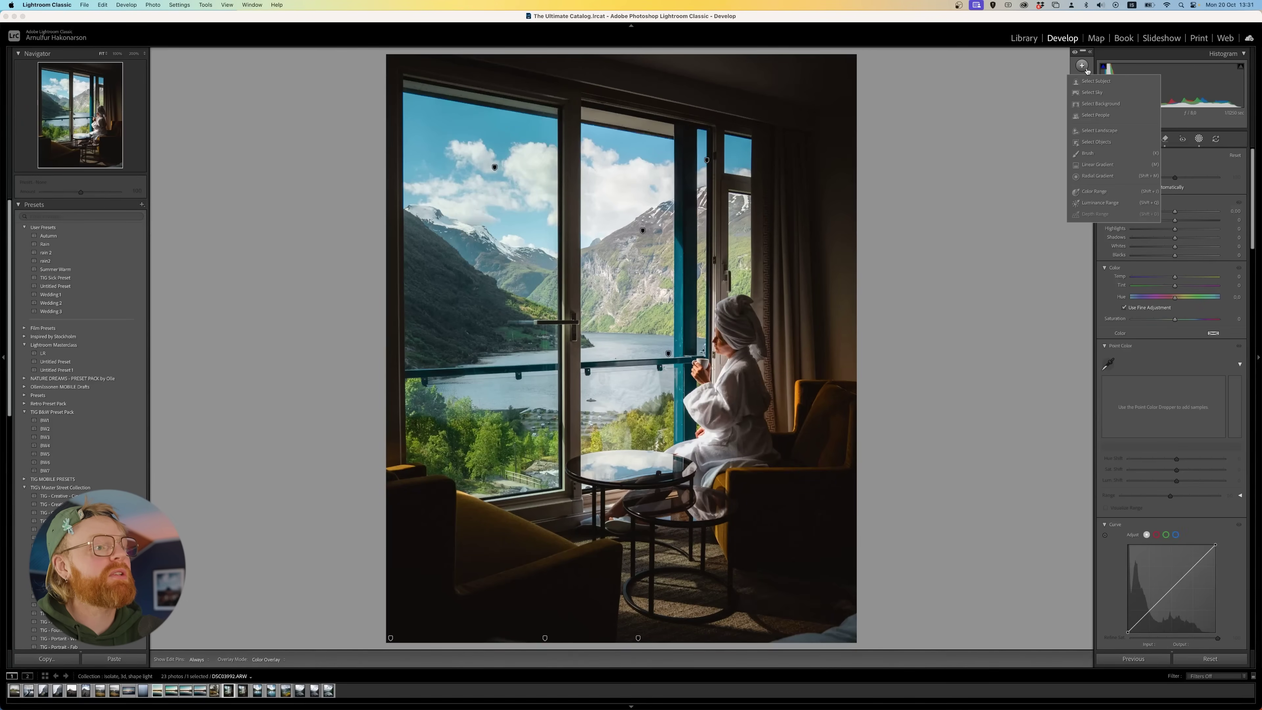
{"action": "left_click", "coordinate": [1100, 203]}
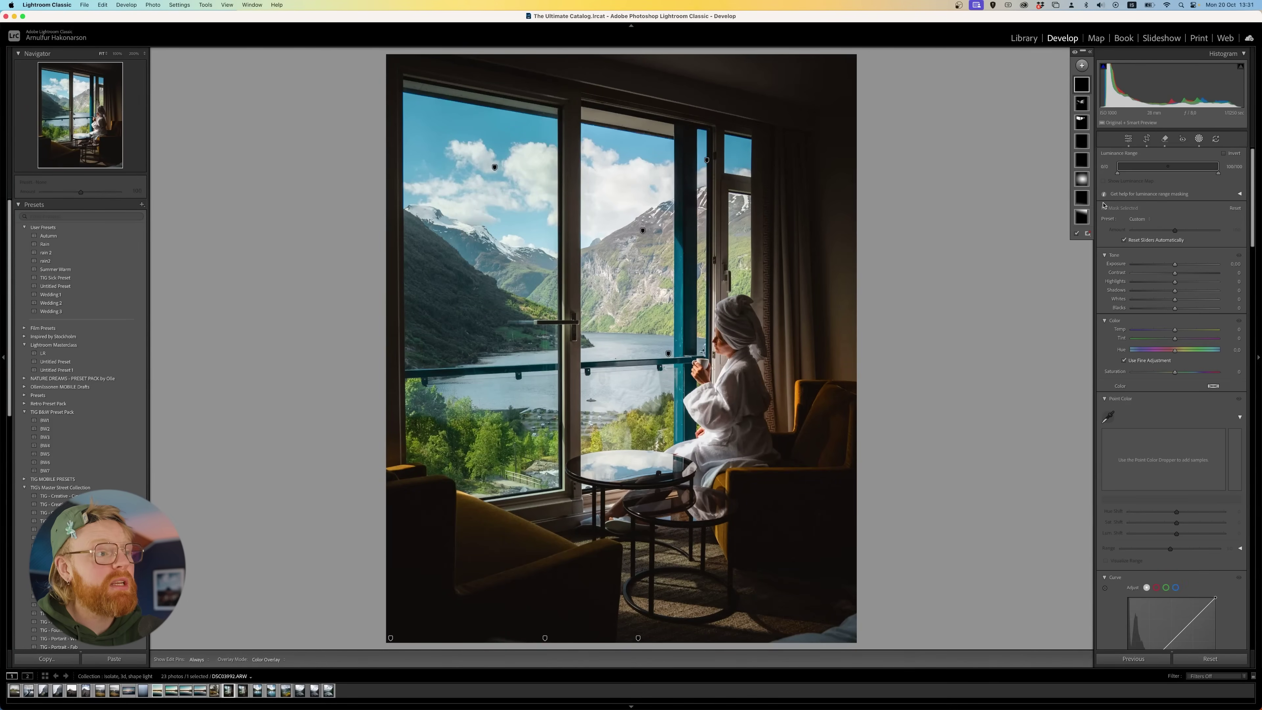
{"action": "left_click", "coordinate": [618, 210]}
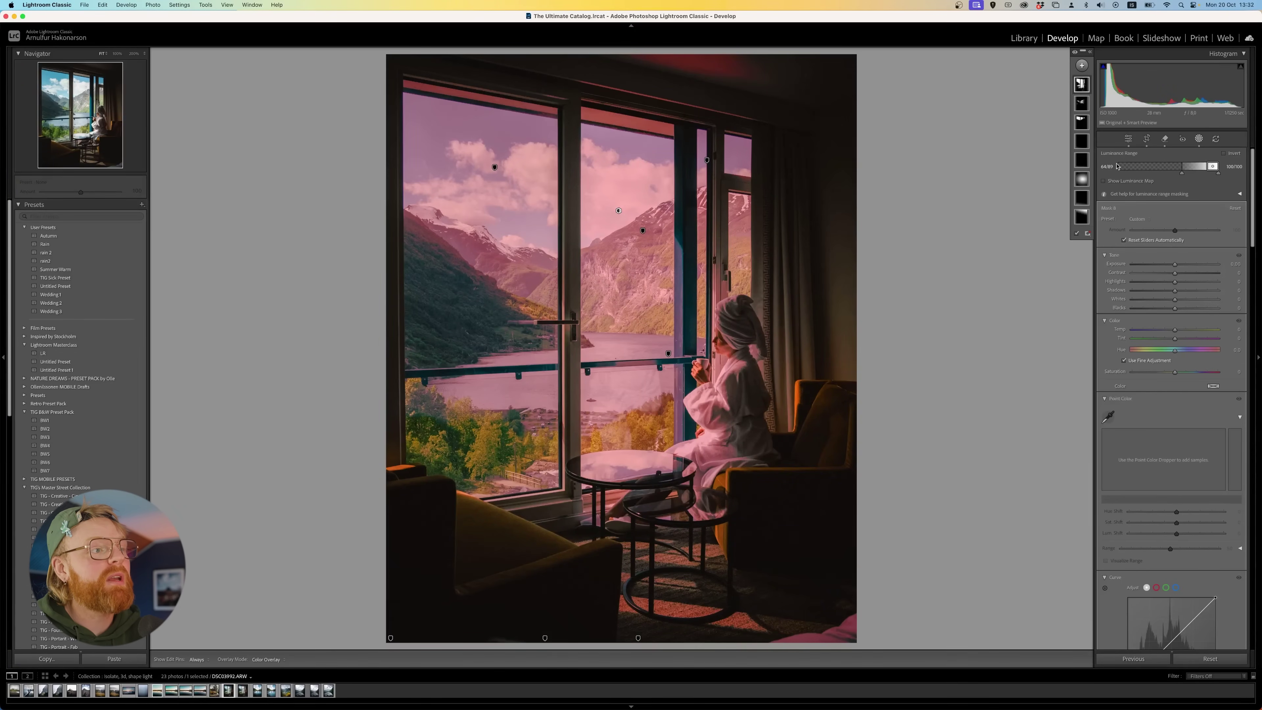
{"action": "left_click_drag", "start_coordinate": [1182, 173], "coordinate": [1185, 173]}
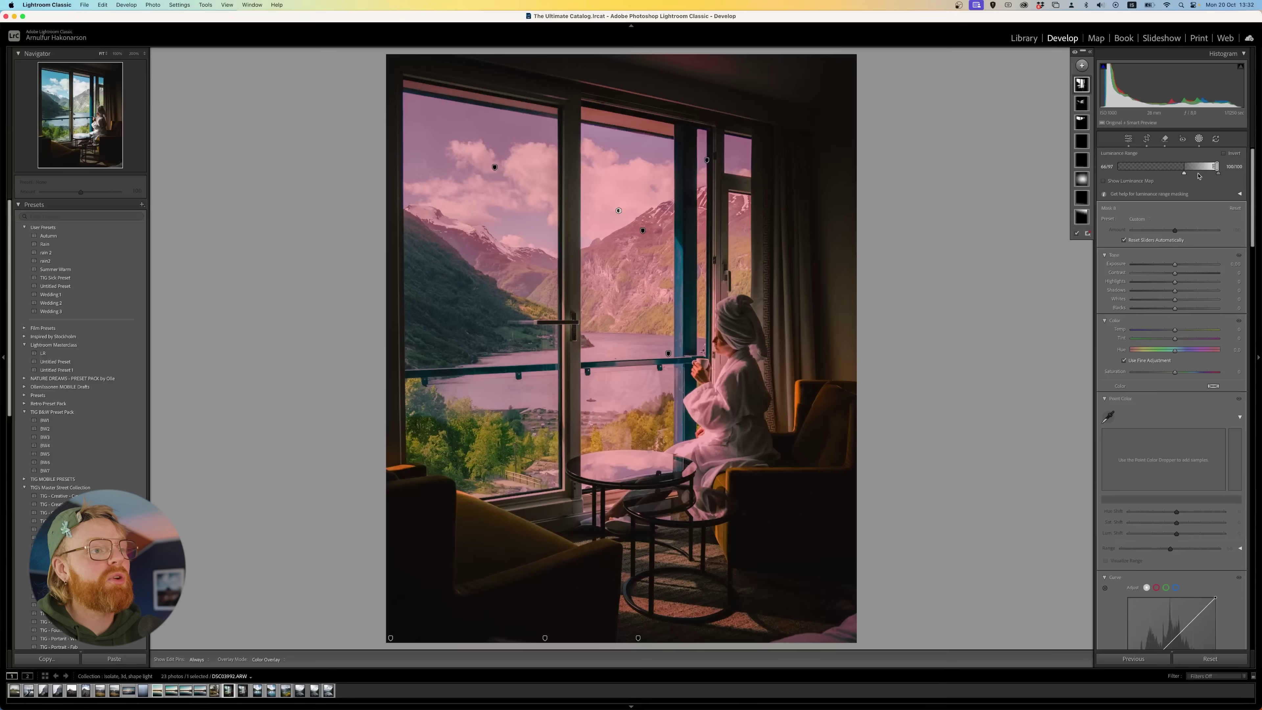
Move the sky mask's luminance range and falloff handles toward the brightest tones.
{"action": "left_click_drag", "start_coordinate": [1184, 174], "coordinate": [1211, 174]}
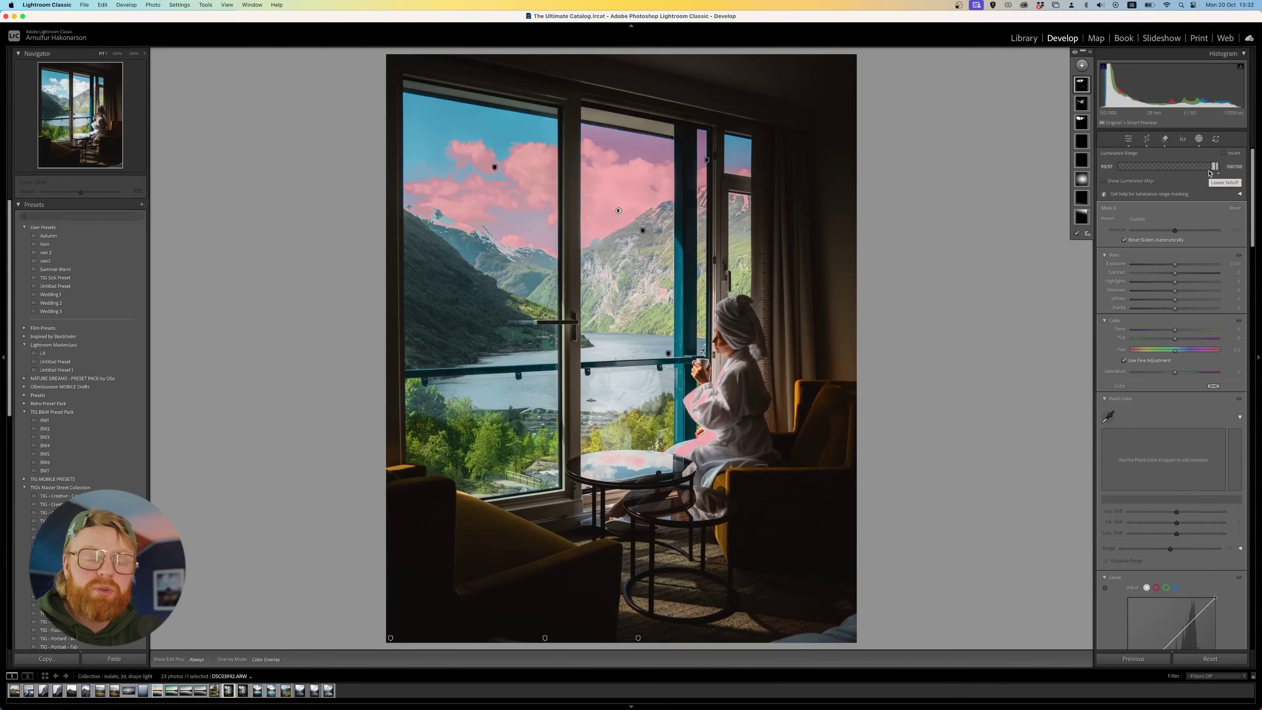
{"action": "left_click_drag", "start_coordinate": [1209, 173], "coordinate": [1172, 173]}
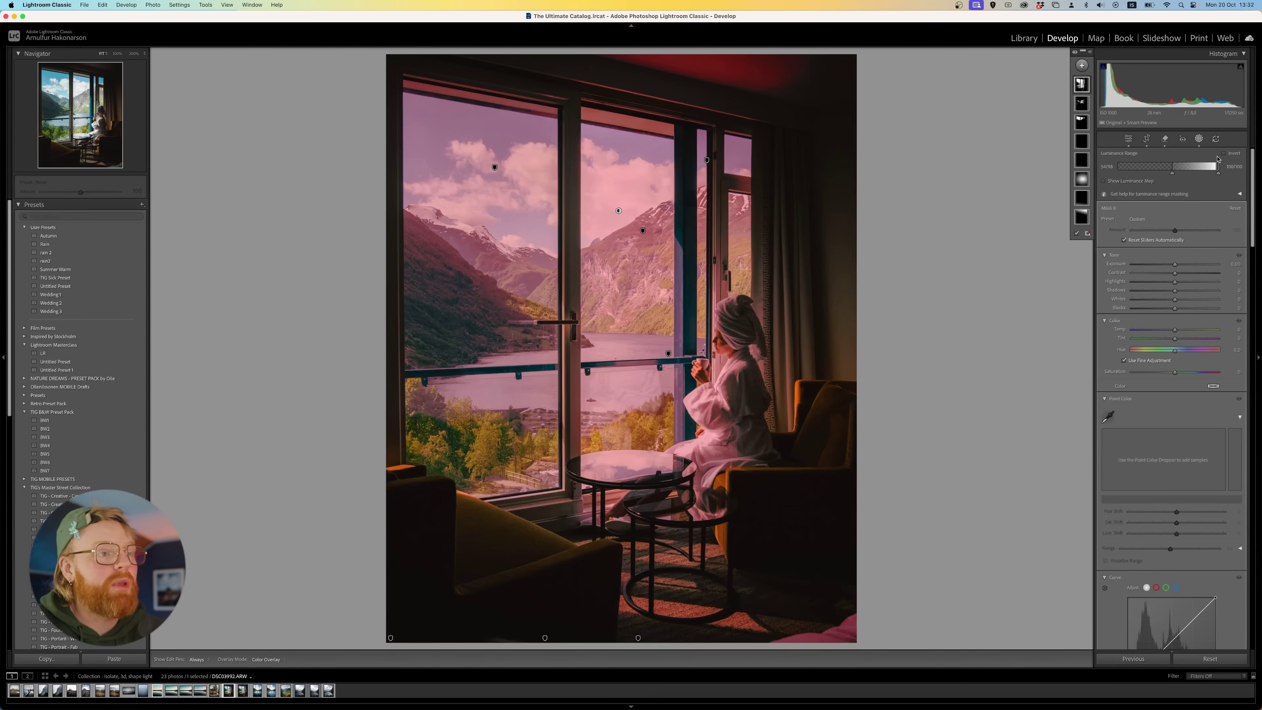
{"action": "scroll", "coordinate": [1254, 180], "scroll_direction": "down", "scroll_amount": 10}
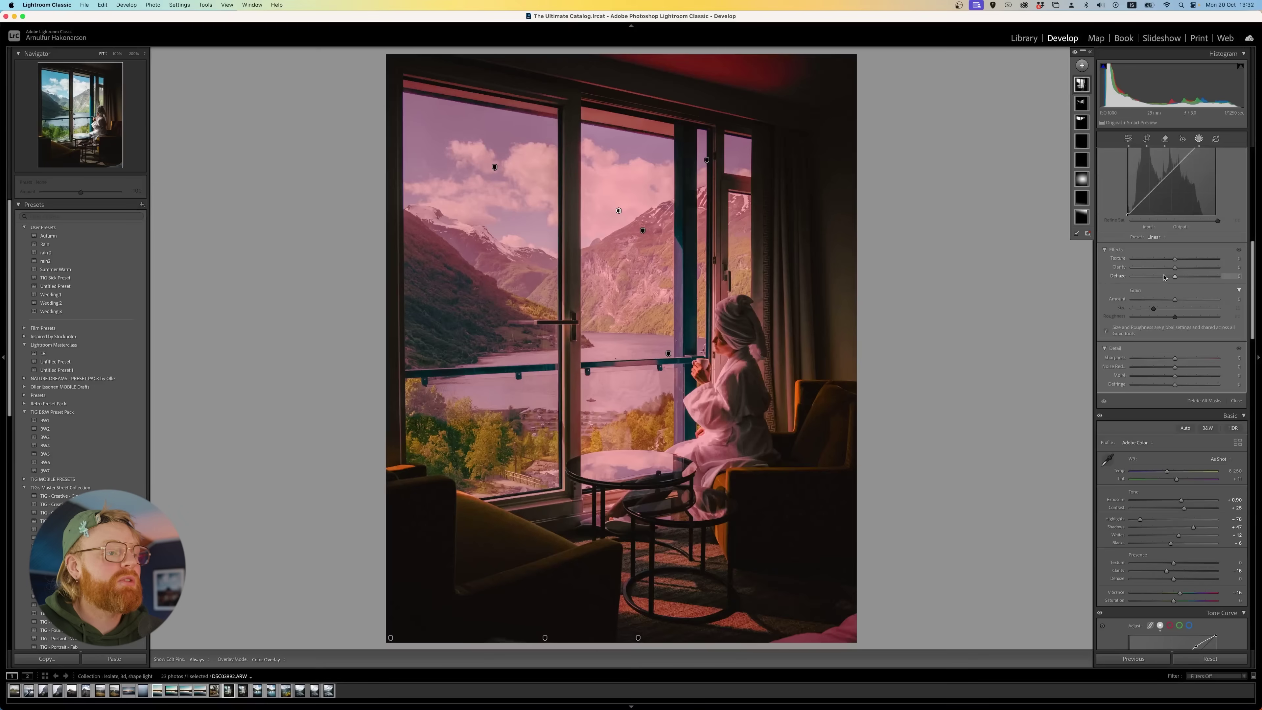
Lower the sky mask's Clarity to -31 and close the masking tools.
{"action": "mouse_move", "coordinate": [1169, 271]}
{"action": "left_mouse_down"}
{"action": "mouse_move", "coordinate": [1151, 271]}
{"action": "mouse_move", "coordinate": [1171, 259]}
{"action": "mouse_move", "coordinate": [1176, 277]}
{"action": "left_mouse_up"}
{"action": "left_click_drag", "start_coordinate": [1155, 267], "coordinate": [1162, 268]}
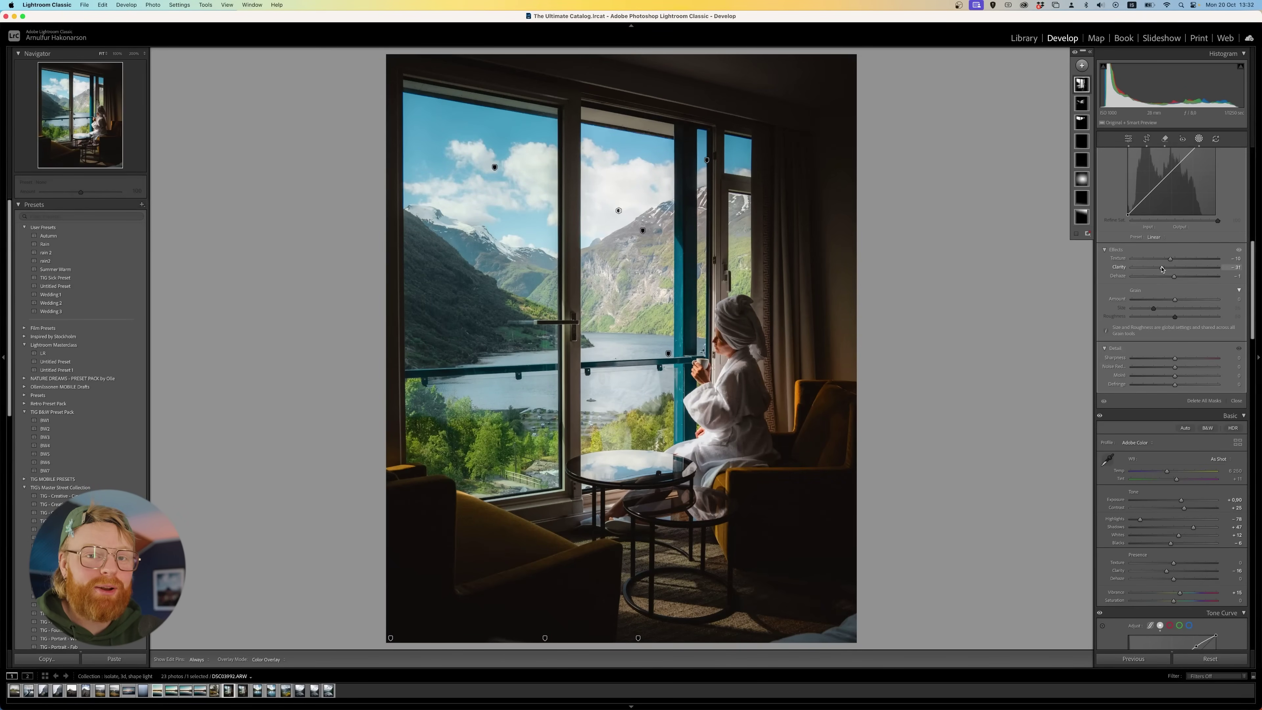
{"action": "left_click", "coordinate": [1198, 139]}
{"action": "scroll", "coordinate": [1153, 302], "scroll_direction": "up", "scroll_amount": 10}
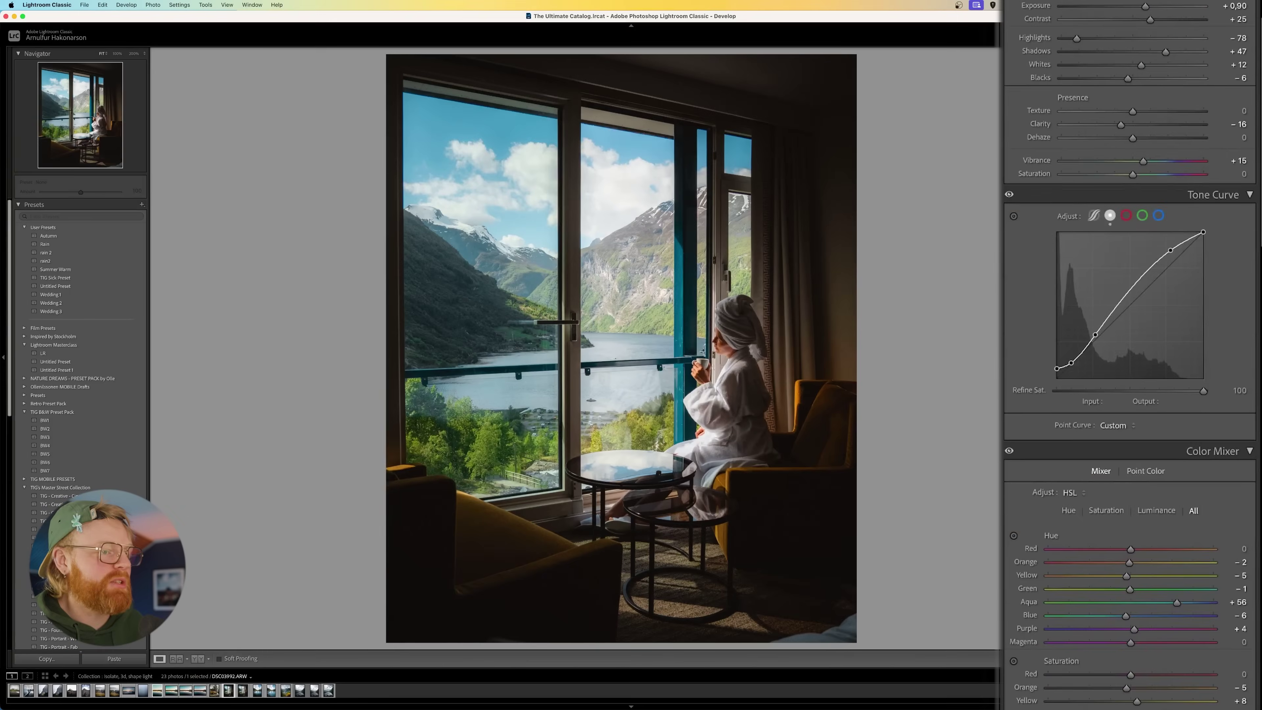
{"action": "key", "text": "alt"}
Steepen the tone curve: darker shadows, a 187/223 highlight point, and black point at 0.
{"action": "left_click_drag", "start_coordinate": [1095, 336], "coordinate": [1070, 365]}
{"action": "left_click_drag", "start_coordinate": [1171, 252], "coordinate": [1166, 247]}
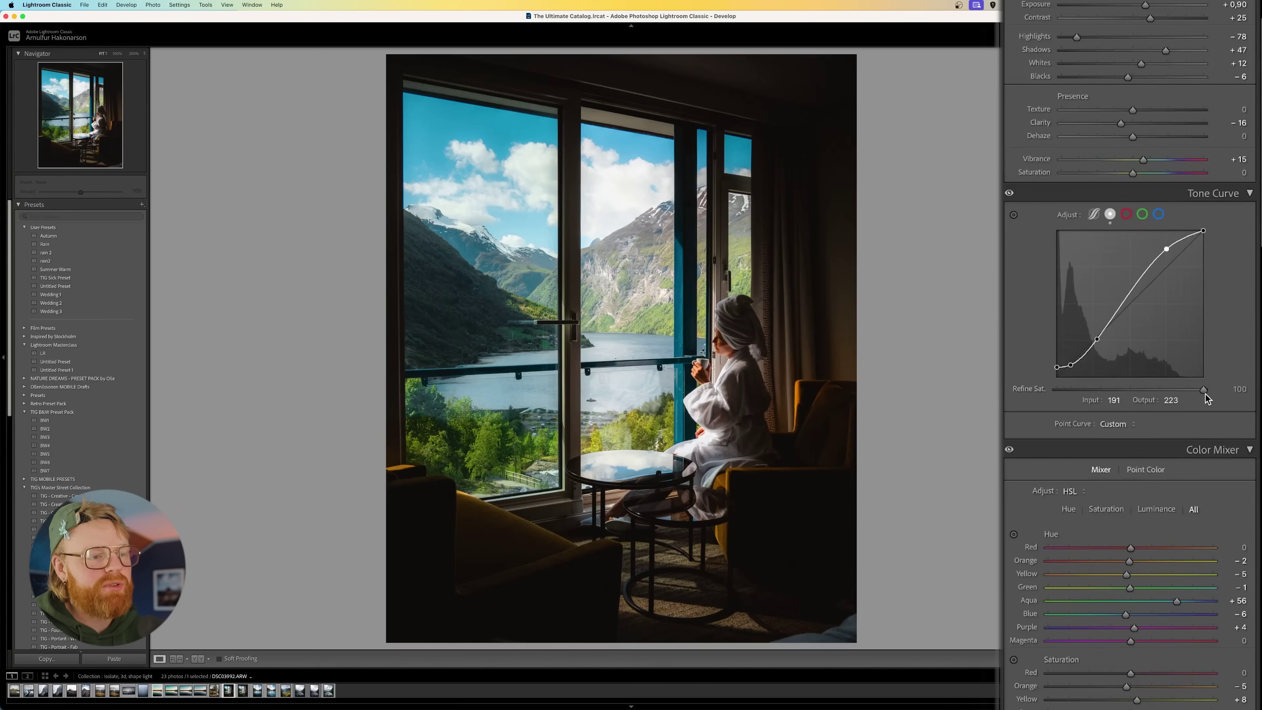
{"action": "left_click_drag", "start_coordinate": [1204, 391], "coordinate": [826, 412]}
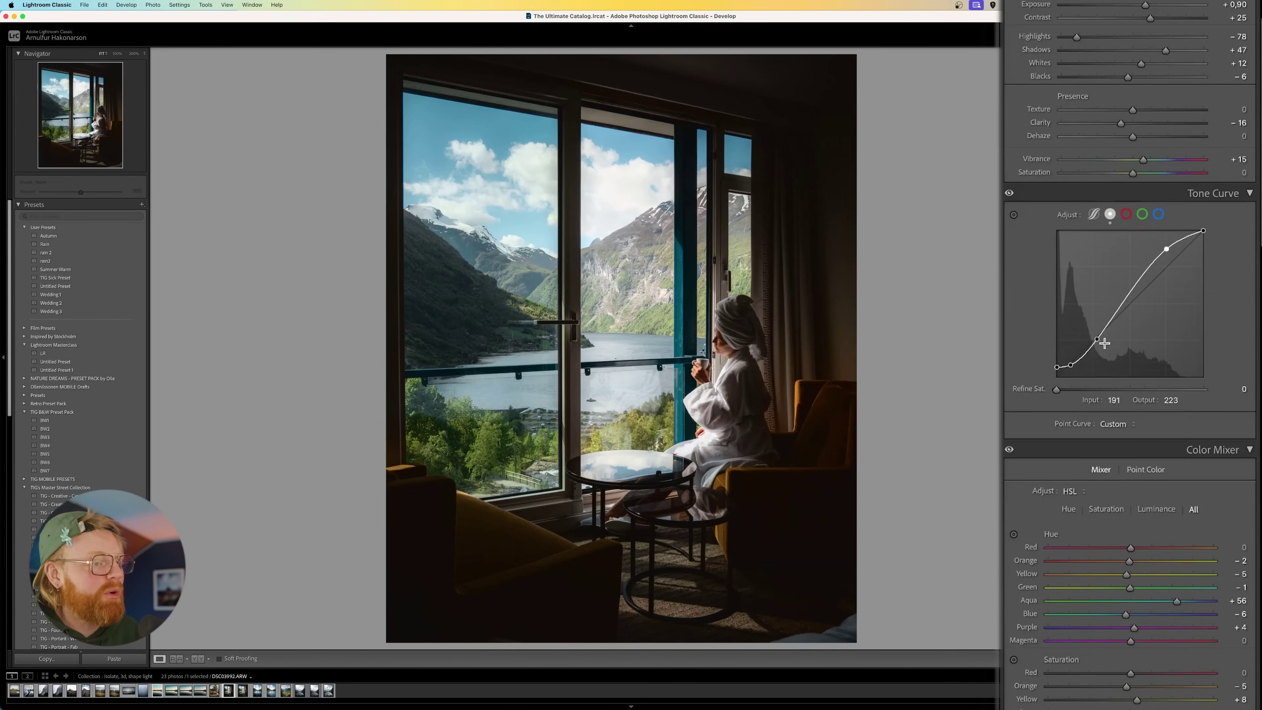
{"action": "left_click_drag", "start_coordinate": [1057, 368], "coordinate": [1109, 360]}
{"action": "left_click_drag", "start_coordinate": [1166, 249], "coordinate": [1163, 248]}
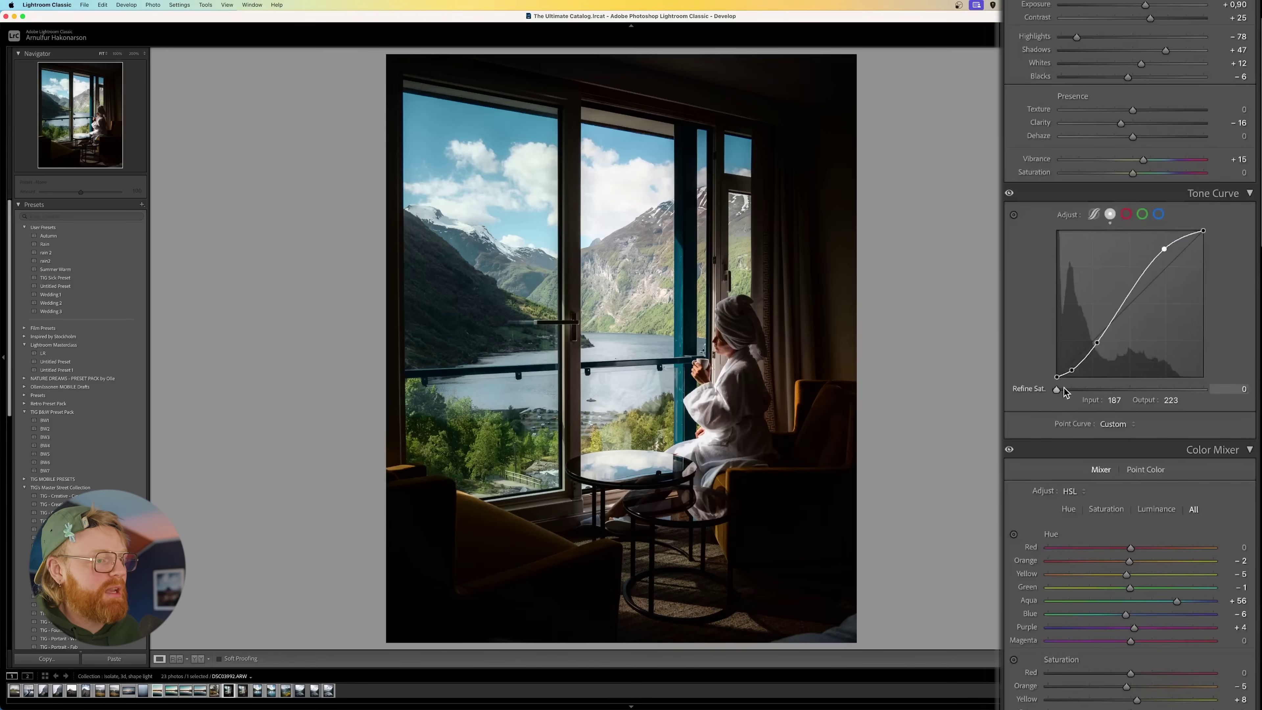
Compare Refine Saturation at 100 and 0, then settle it at 71.
{"action": "left_click_drag", "start_coordinate": [1057, 389], "coordinate": [1204, 389]}
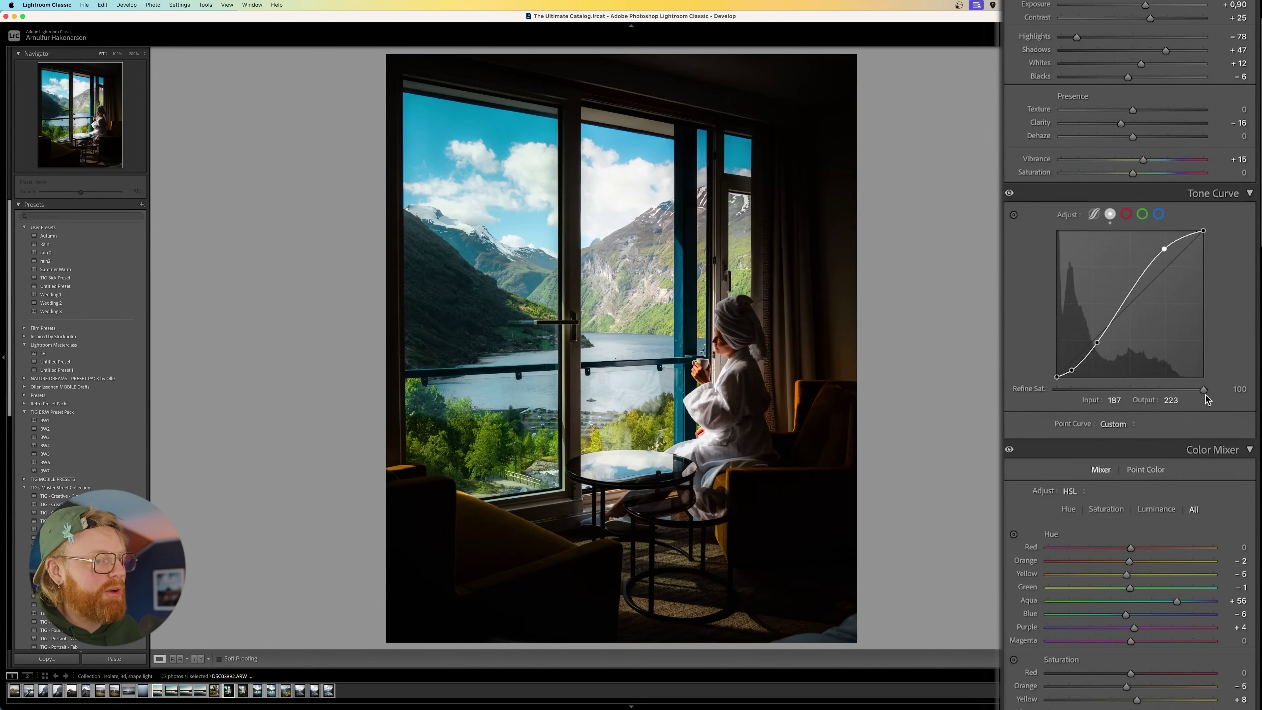
{"action": "left_click_drag", "start_coordinate": [1204, 389], "coordinate": [1009, 391]}
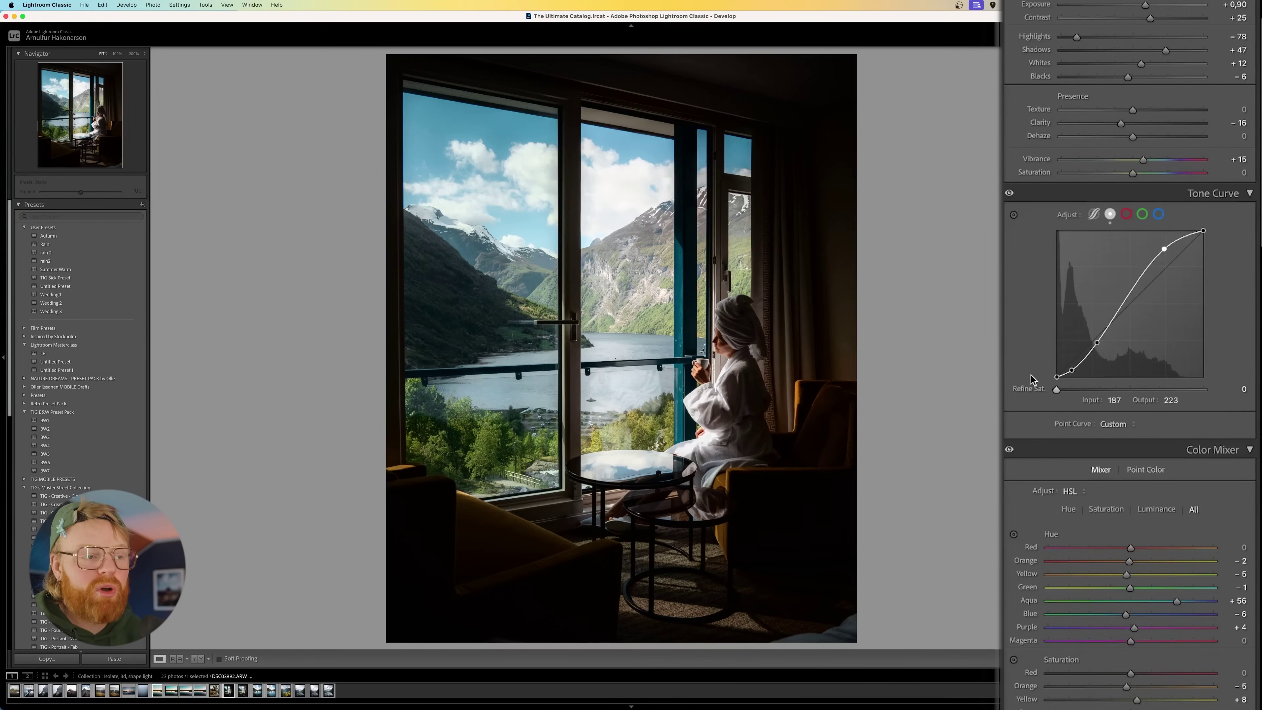
{"action": "double_click", "coordinate": [1028, 388]}
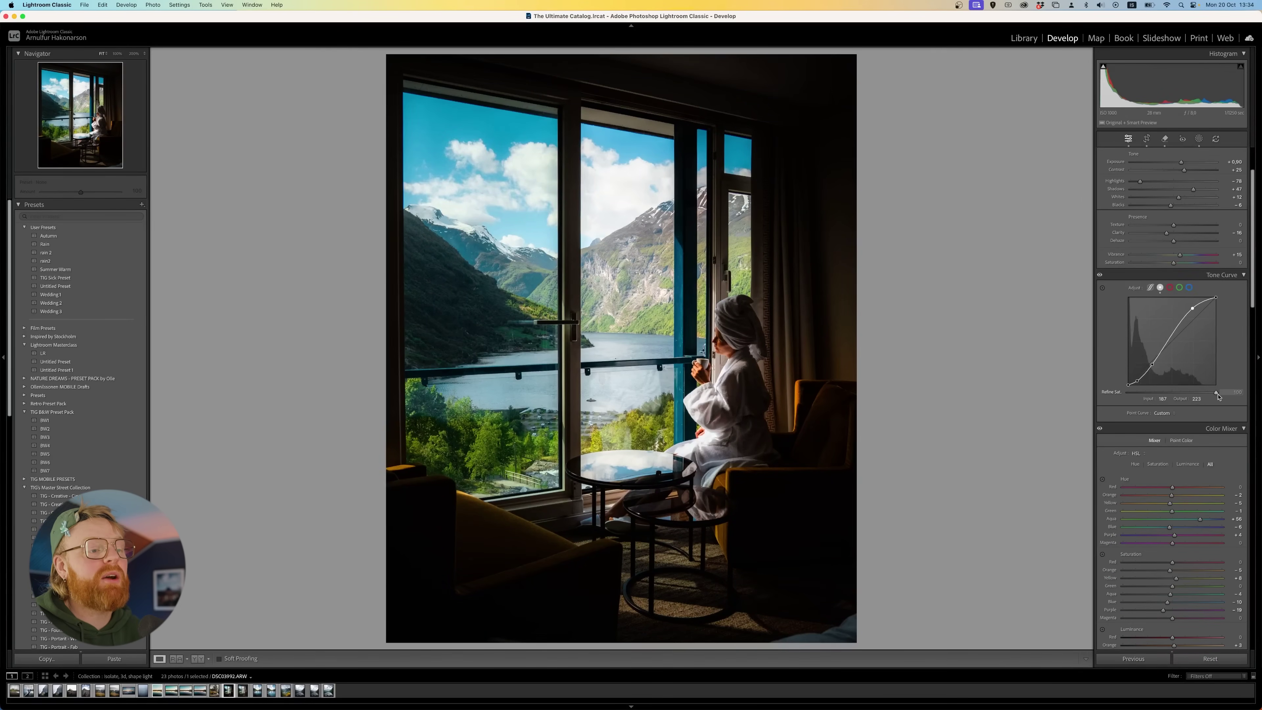
{"action": "left_click_drag", "start_coordinate": [1216, 393], "coordinate": [1191, 395]}
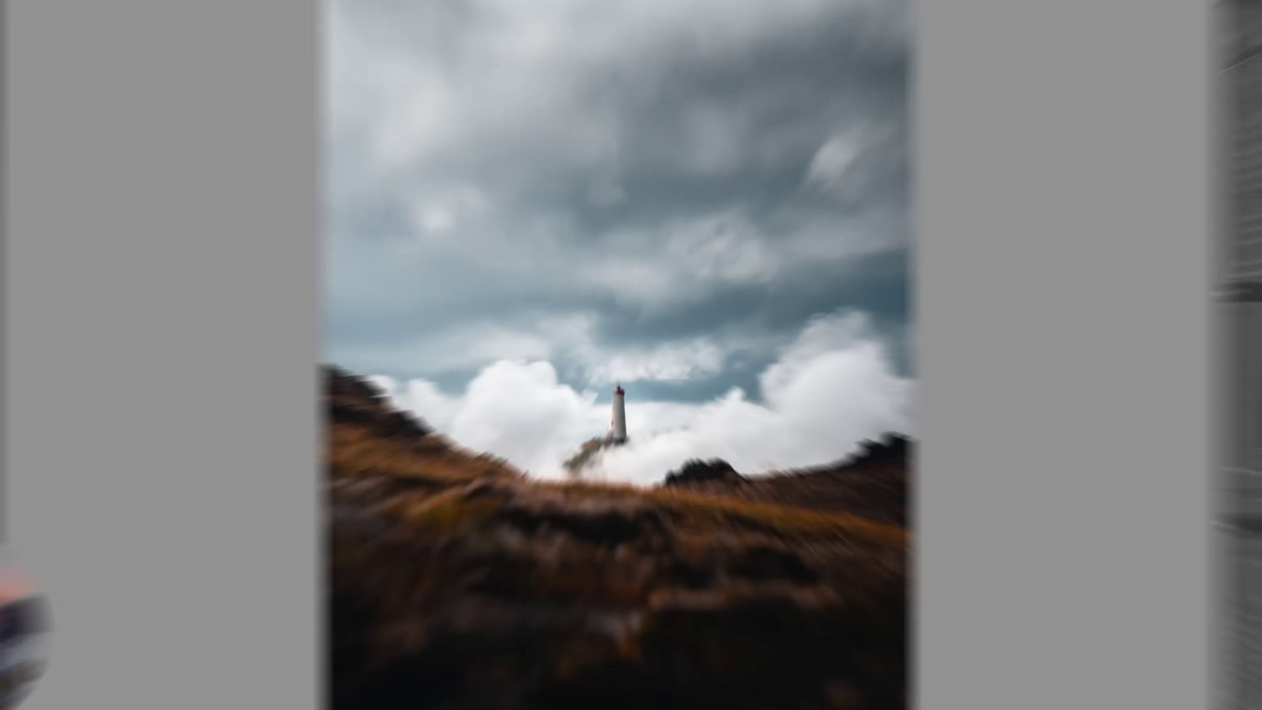
Lower the lighthouse photo's Calibration Green Primary Hue to +29, then open the street portrait.
{"action": "scroll", "coordinate": [1129, 347], "scroll_direction": "down", "scroll_amount": 15}
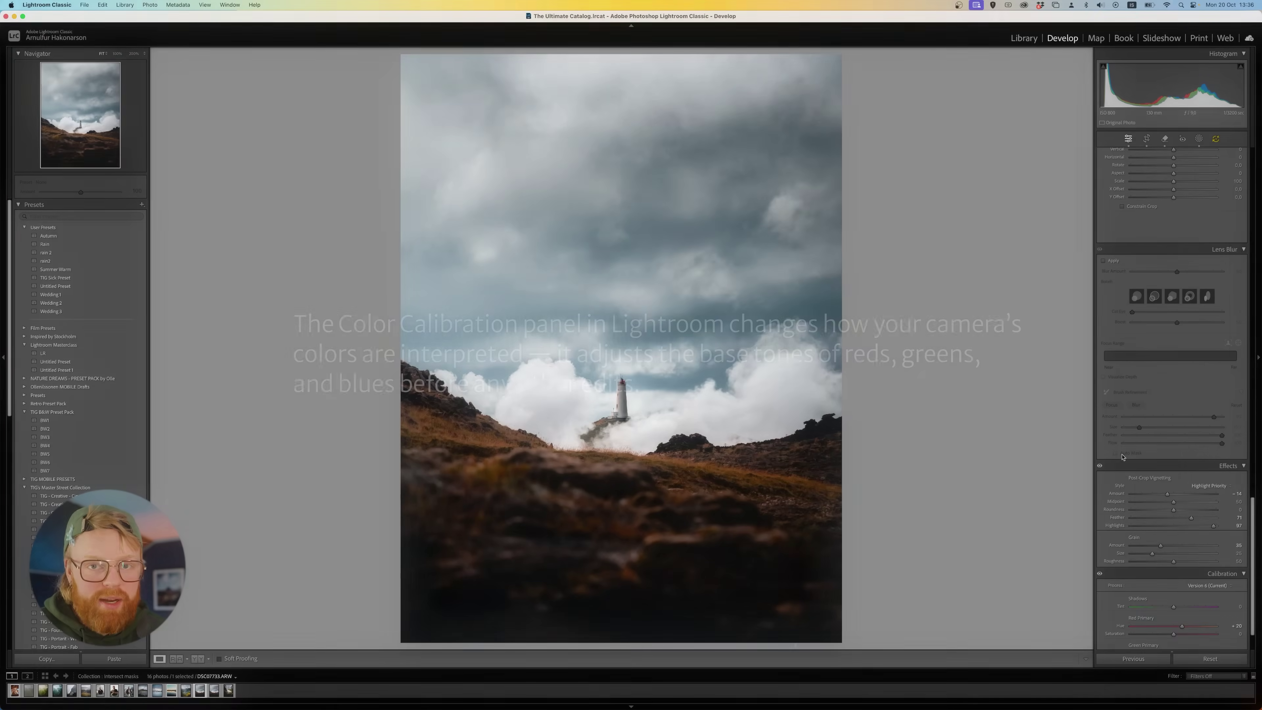
{"action": "scroll", "coordinate": [1122, 456], "scroll_direction": "down", "scroll_amount": 2}
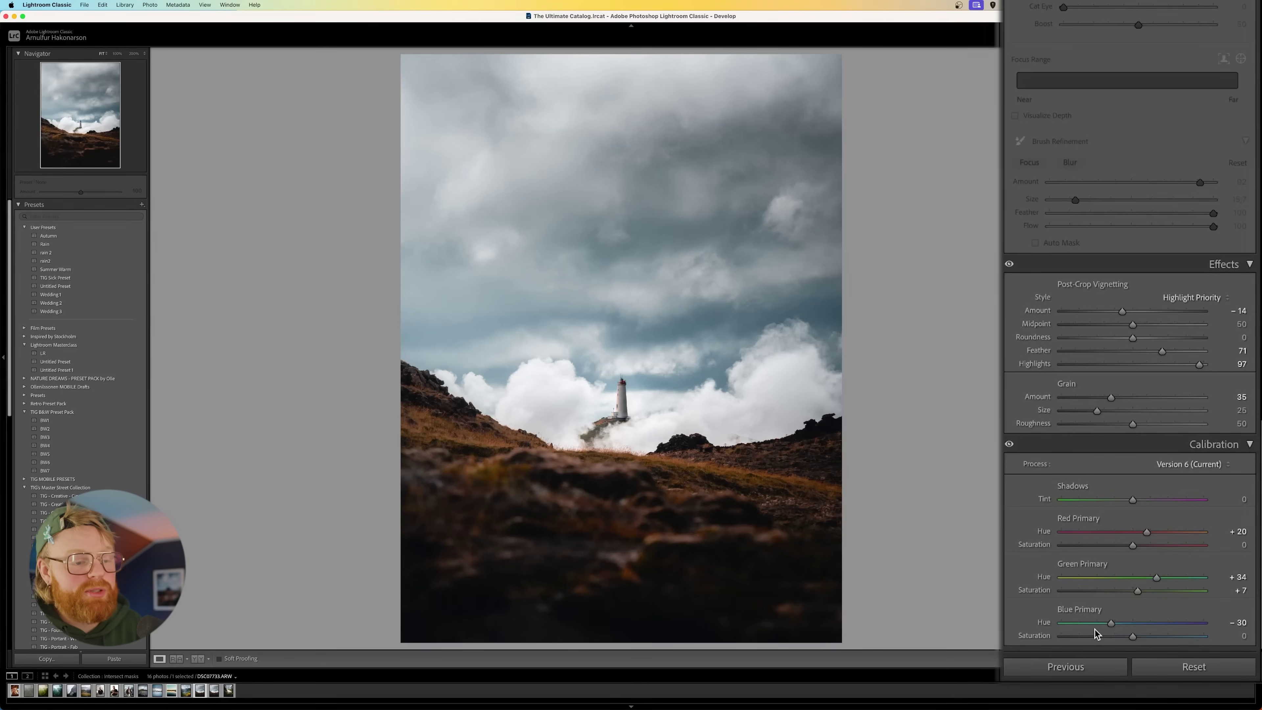
{"action": "mouse_move", "coordinate": [1156, 577]}
{"action": "left_mouse_down"}
{"action": "mouse_move", "coordinate": [1135, 577]}
{"action": "mouse_move", "coordinate": [1153, 577]}
{"action": "left_mouse_up"}
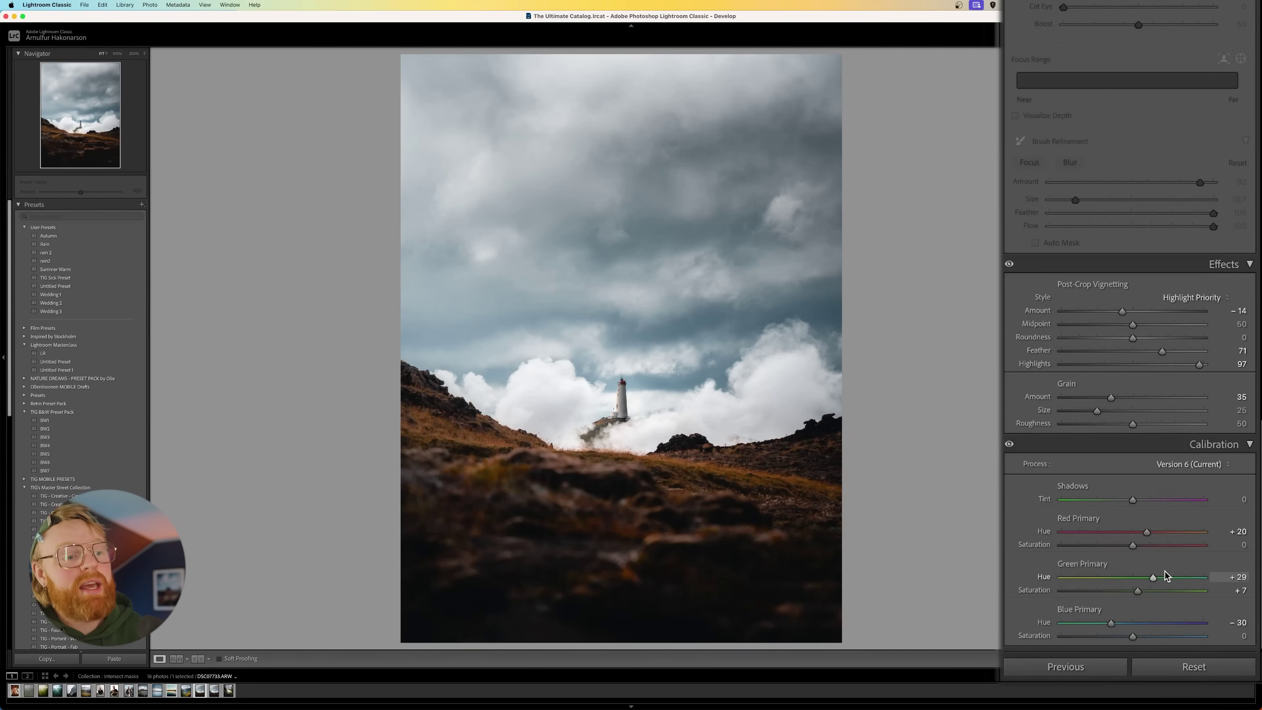
{"action": "scroll", "coordinate": [1154, 577], "scroll_direction": "up", "scroll_amount": 5}
{"action": "scroll", "coordinate": [1153, 507], "scroll_direction": "down", "scroll_amount": 3}
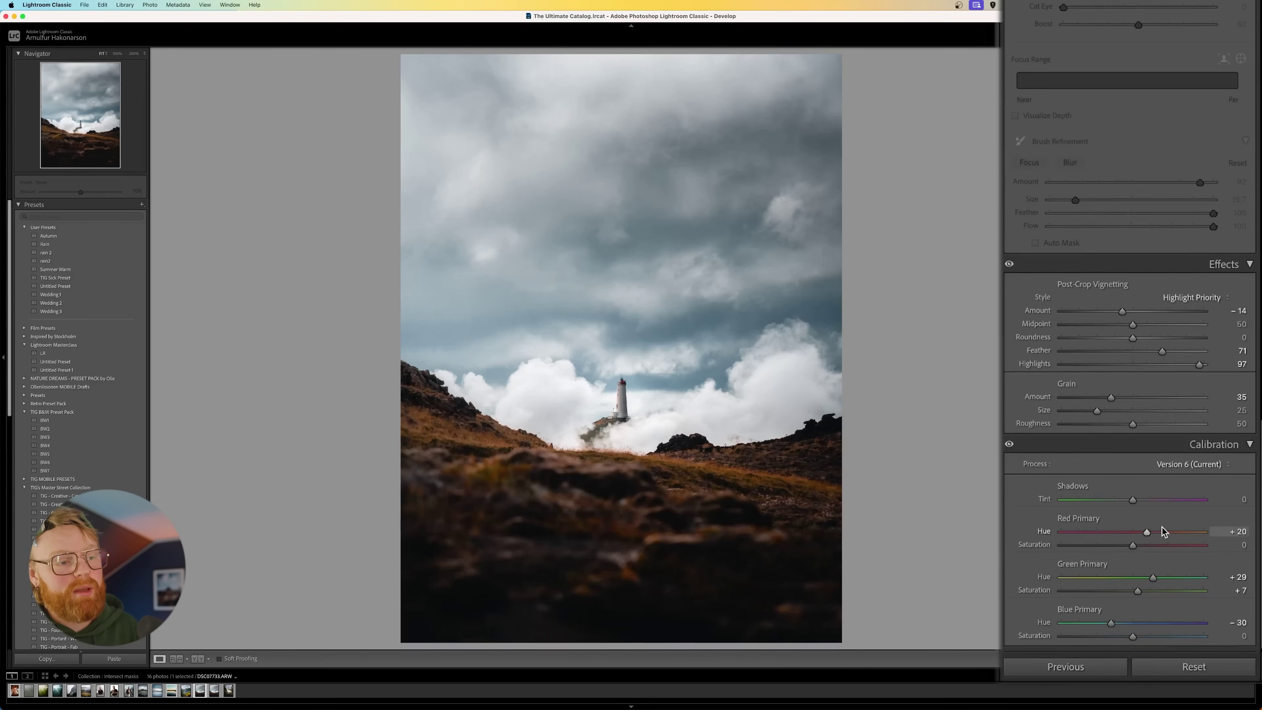
{"action": "left_click", "coordinate": [100, 689]}
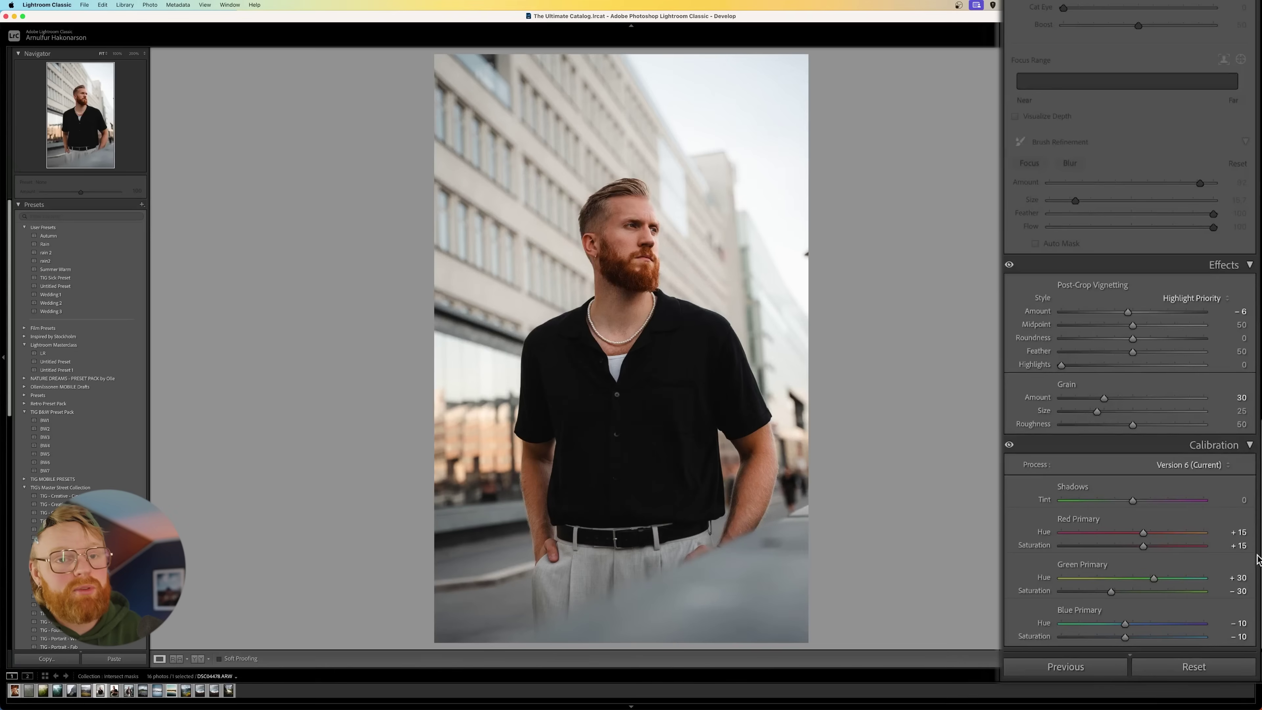
Set Calibration Blue hue -15, Green hue +44, Red hue +26, and raise Green and Blue saturation (+5).
{"action": "left_click_drag", "start_coordinate": [1118, 618], "coordinate": [1117, 624]}
{"action": "left_click_drag", "start_coordinate": [1153, 581], "coordinate": [1164, 584]}
{"action": "left_click_drag", "start_coordinate": [1143, 532], "coordinate": [1126, 546]}
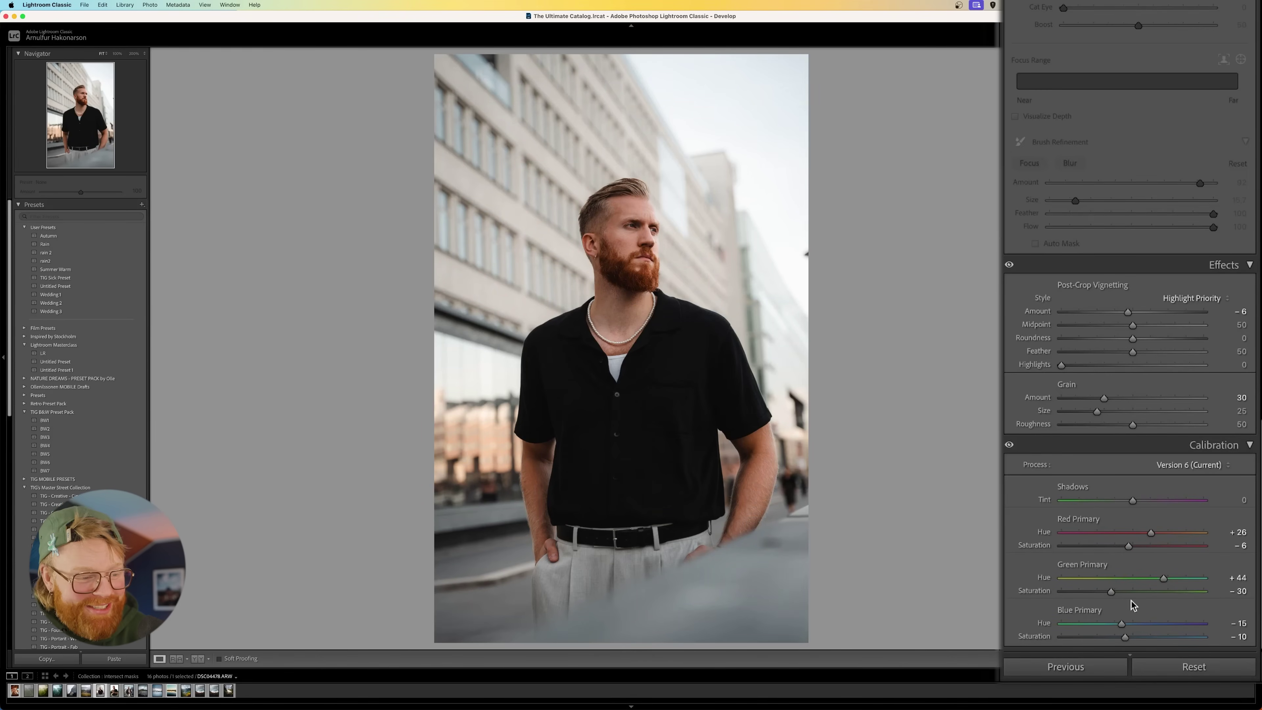
{"action": "left_click_drag", "start_coordinate": [1113, 592], "coordinate": [1123, 594]}
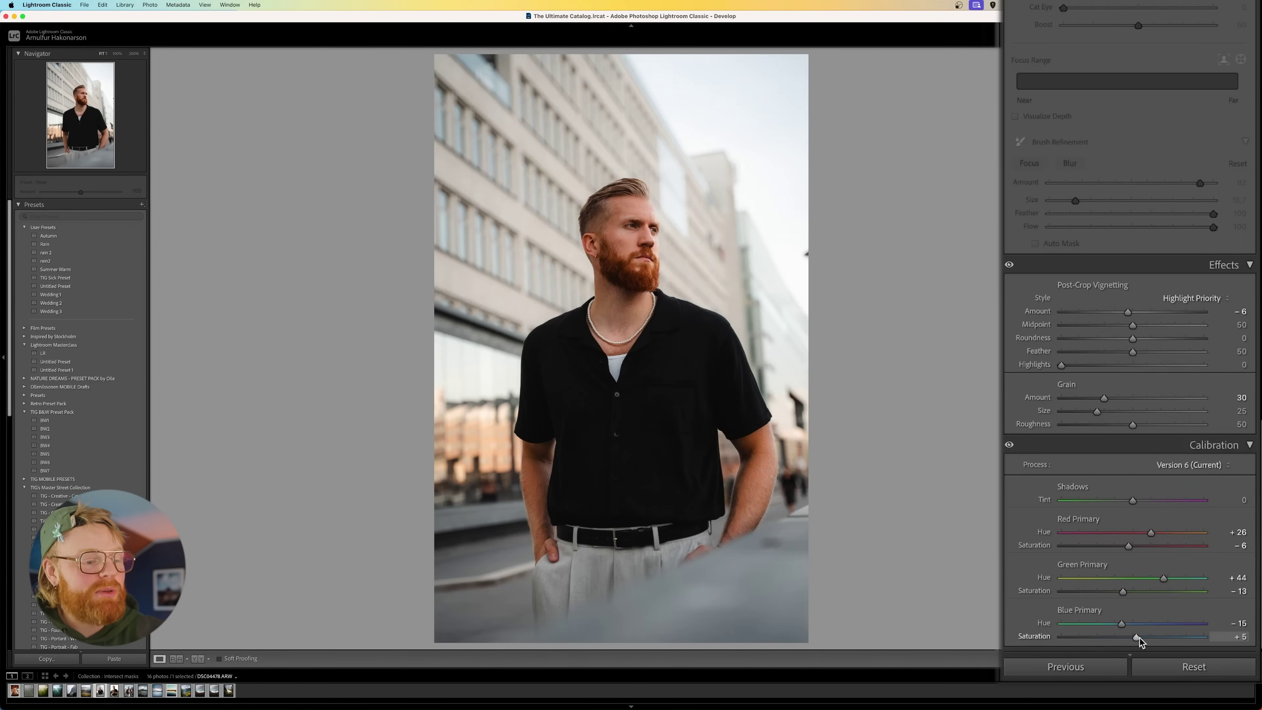
{"action": "left_click_drag", "start_coordinate": [1140, 638], "coordinate": [1176, 639]}
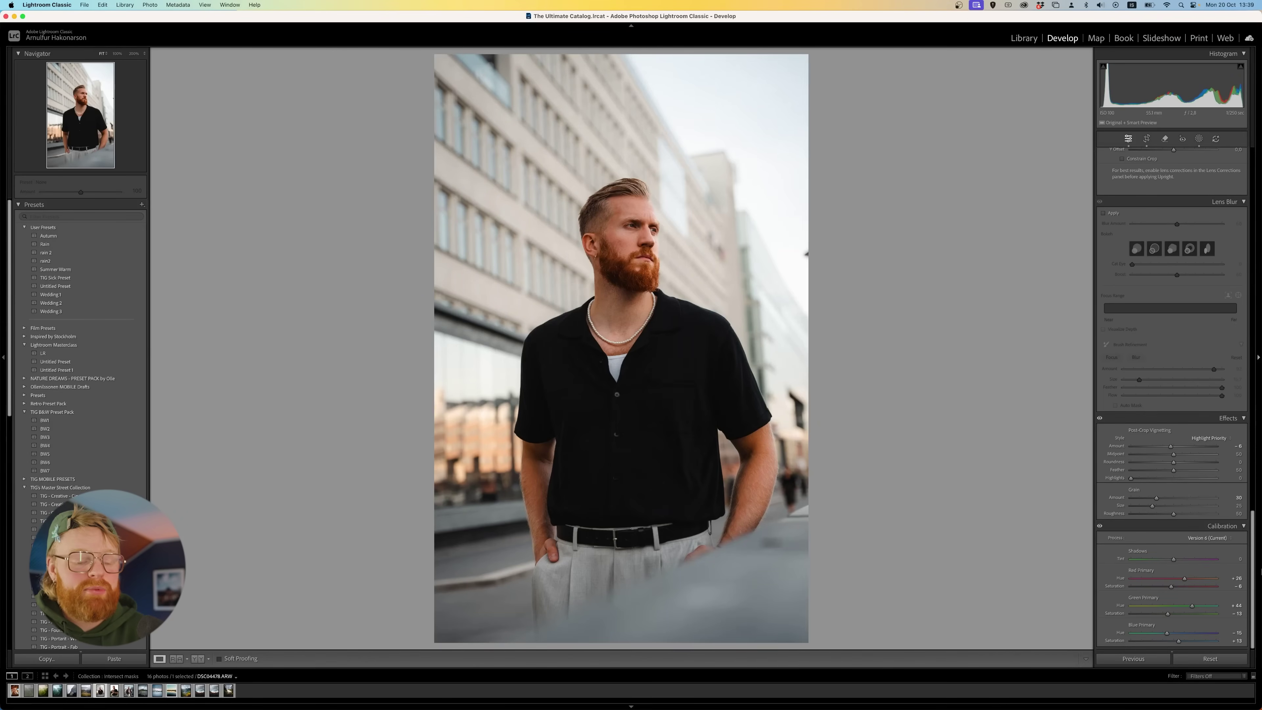